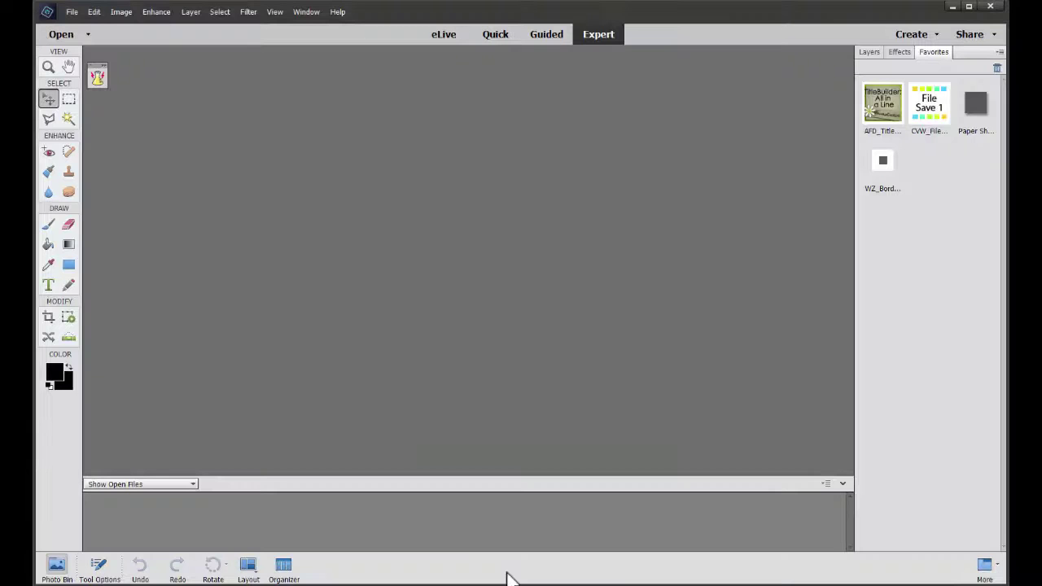
Create a new blank file from the Scrapbooking preset
{"action": "left_click", "coordinate": [72, 13]}
{"action": "mouse_move", "coordinate": [104, 25]}
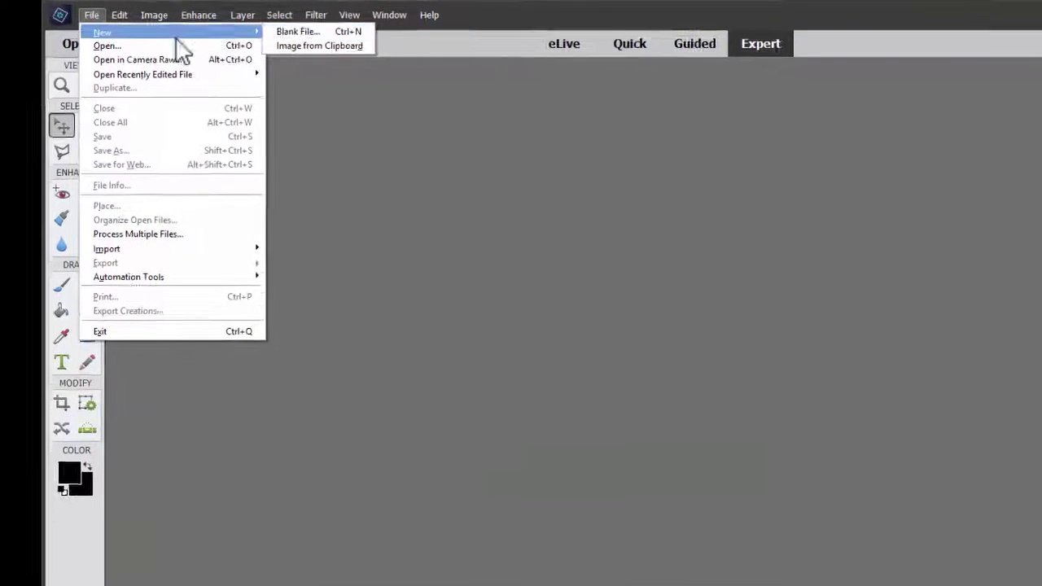
{"action": "left_click", "coordinate": [290, 31]}
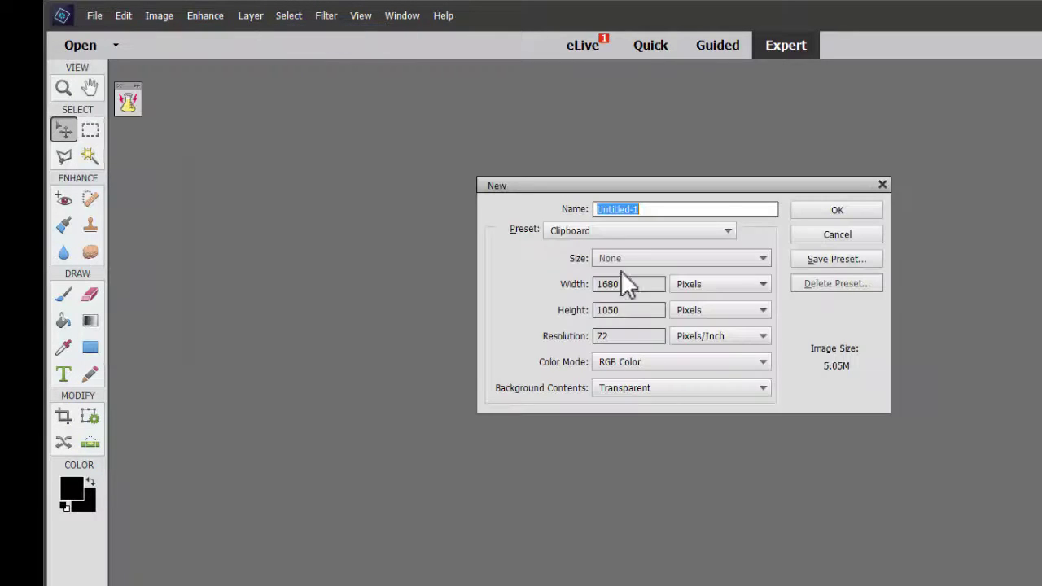
{"action": "left_click", "coordinate": [614, 230]}
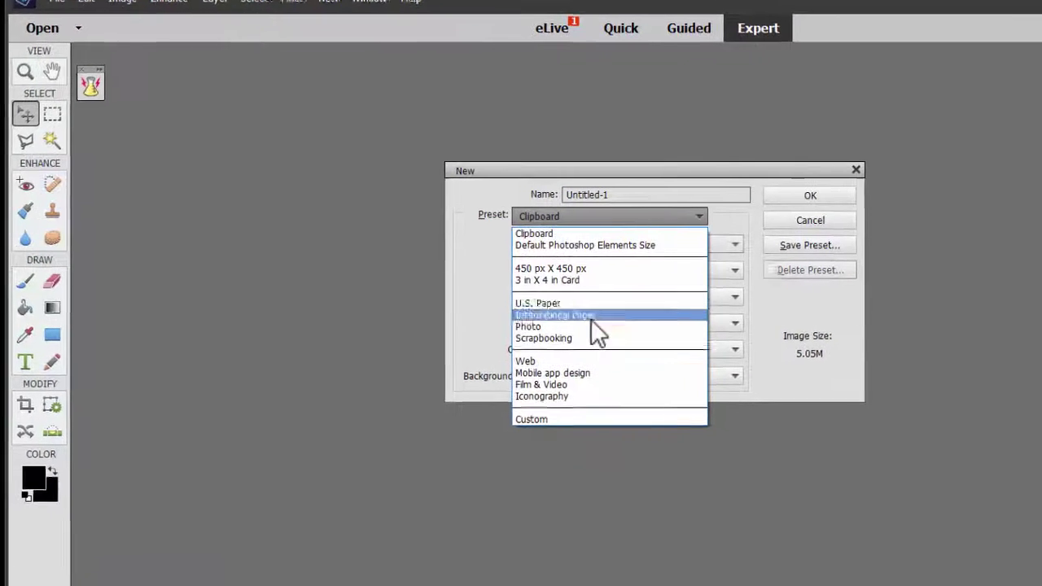
{"action": "left_click", "coordinate": [536, 316]}
{"action": "left_click", "coordinate": [746, 161]}
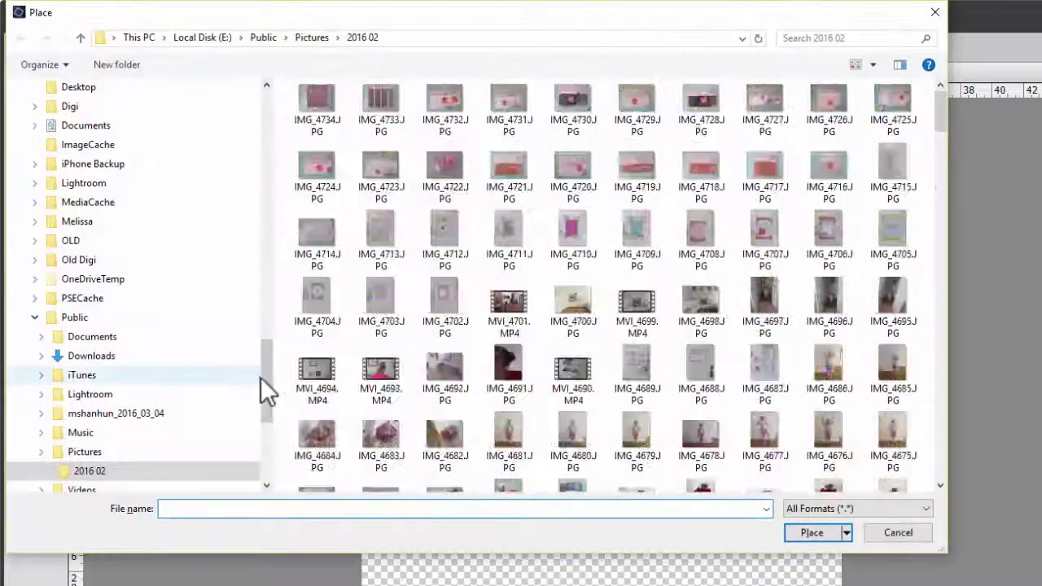
Browse to the Screenshots folder inside Dropbox for the image to place
{"action": "left_click_drag", "start_coordinate": [266, 380], "coordinate": [267, 108]}
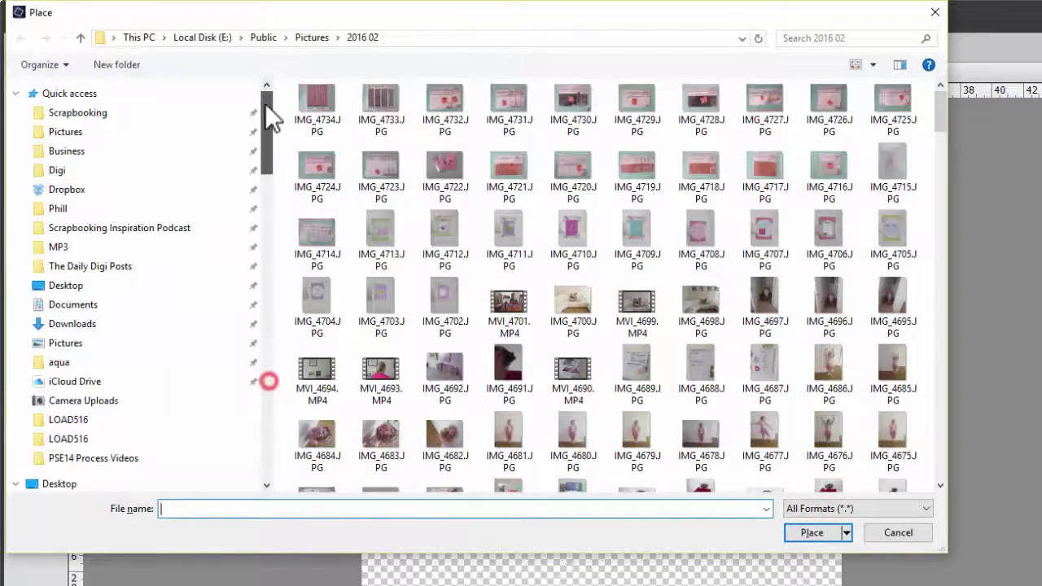
{"action": "left_click", "coordinate": [116, 189]}
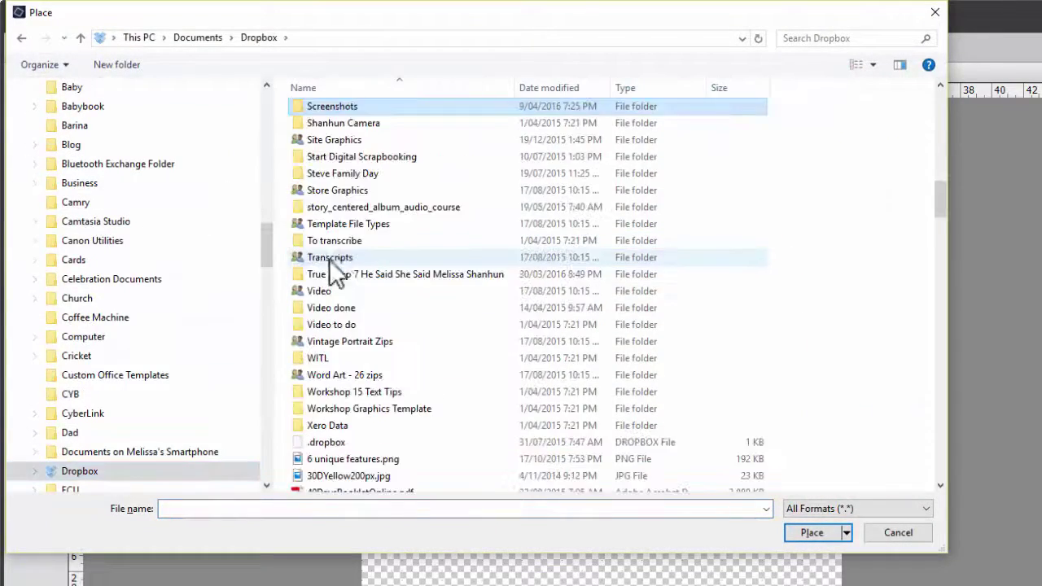
{"action": "double_click", "coordinate": [339, 108]}
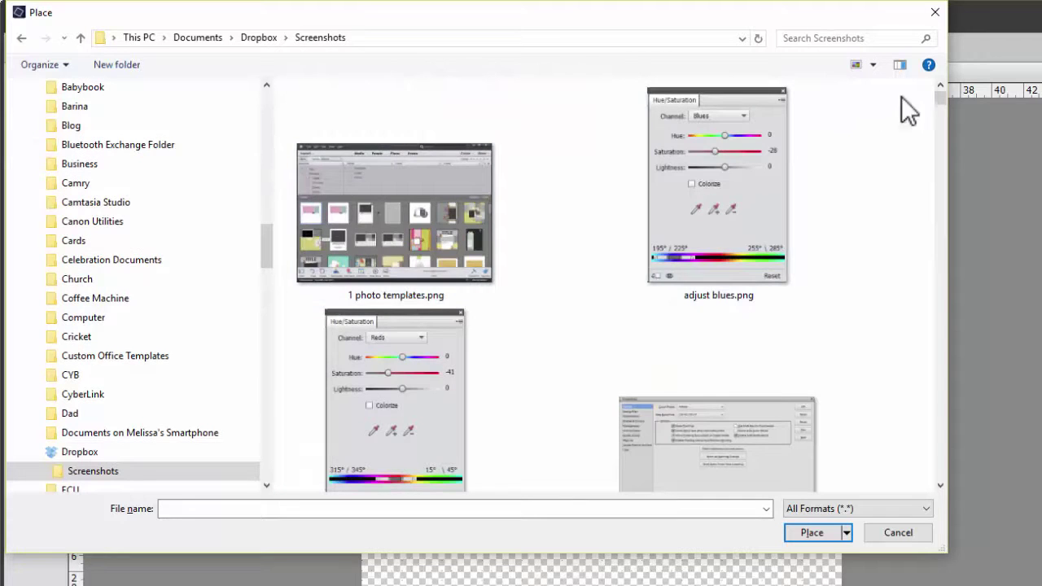
{"action": "left_click_drag", "start_coordinate": [938, 102], "coordinate": [954, 531]}
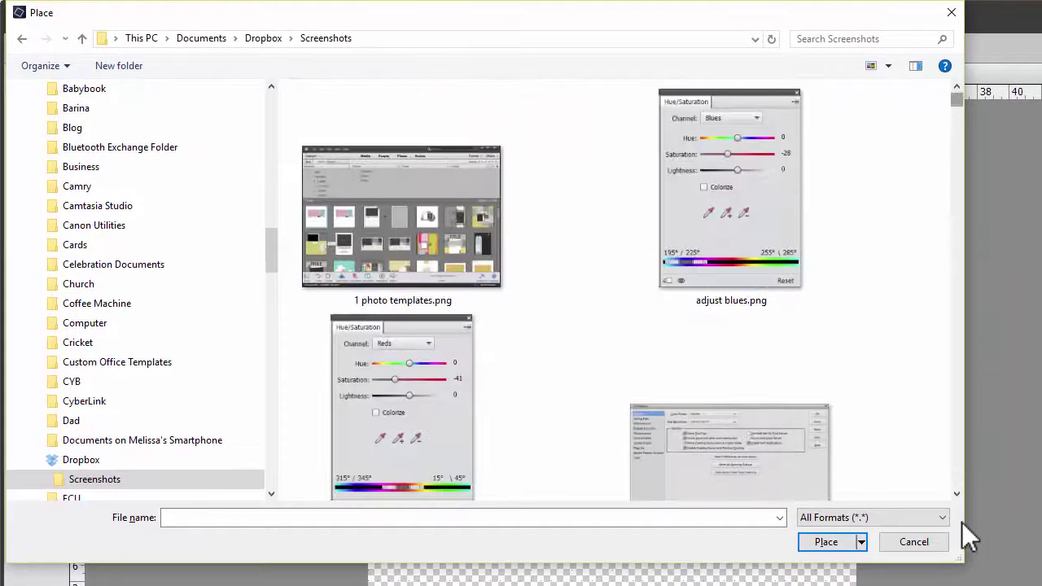
{"action": "left_click_drag", "start_coordinate": [954, 104], "coordinate": [955, 510]}
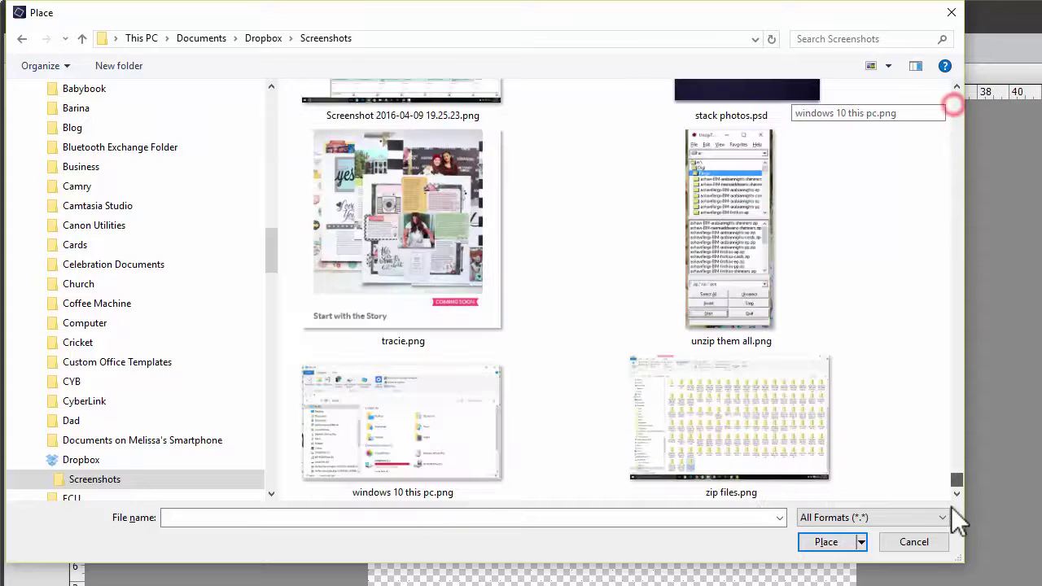
Place Screenshot 2016-04-09 19.25.23.png on the page
{"action": "left_click", "coordinate": [774, 473]}
{"action": "key", "text": "Up"}
{"action": "key", "text": "Up"}
{"action": "key", "text": "Up"}
{"action": "key", "text": "Up"}
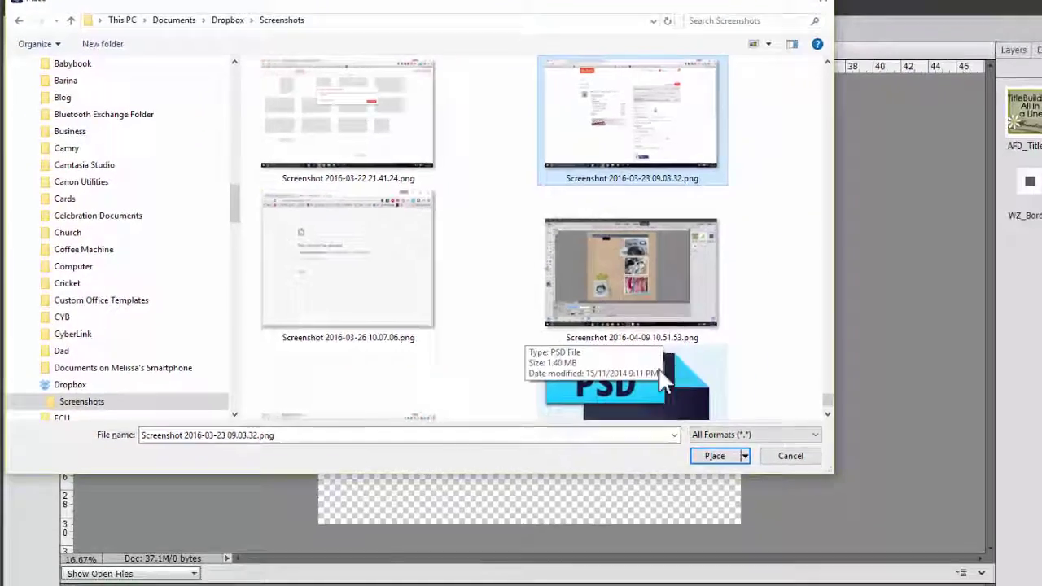
{"action": "key", "text": "Down"}
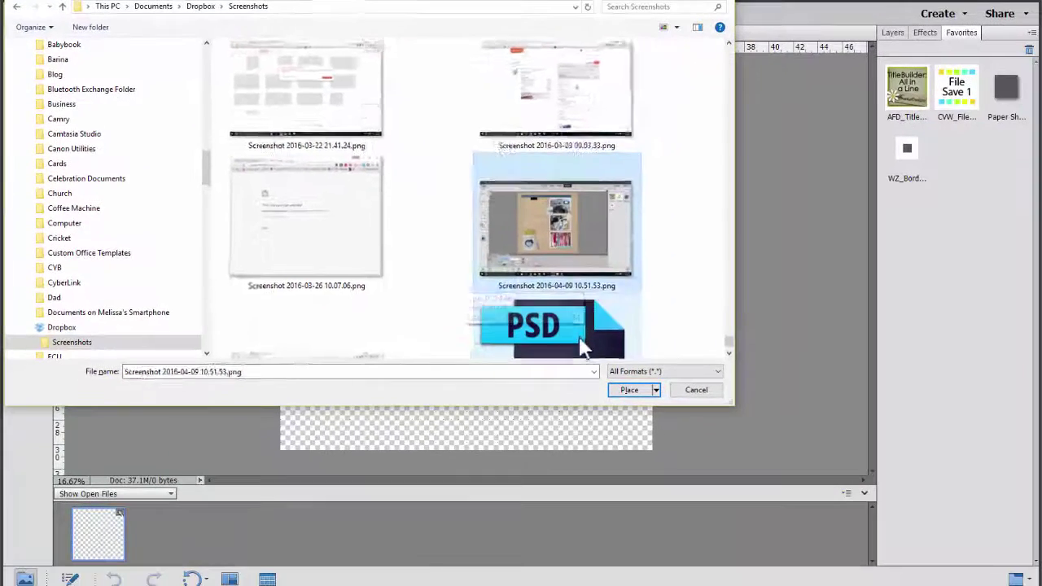
{"action": "key", "text": "Down"}
{"action": "key", "text": "Left"}
{"action": "key", "text": "Return"}
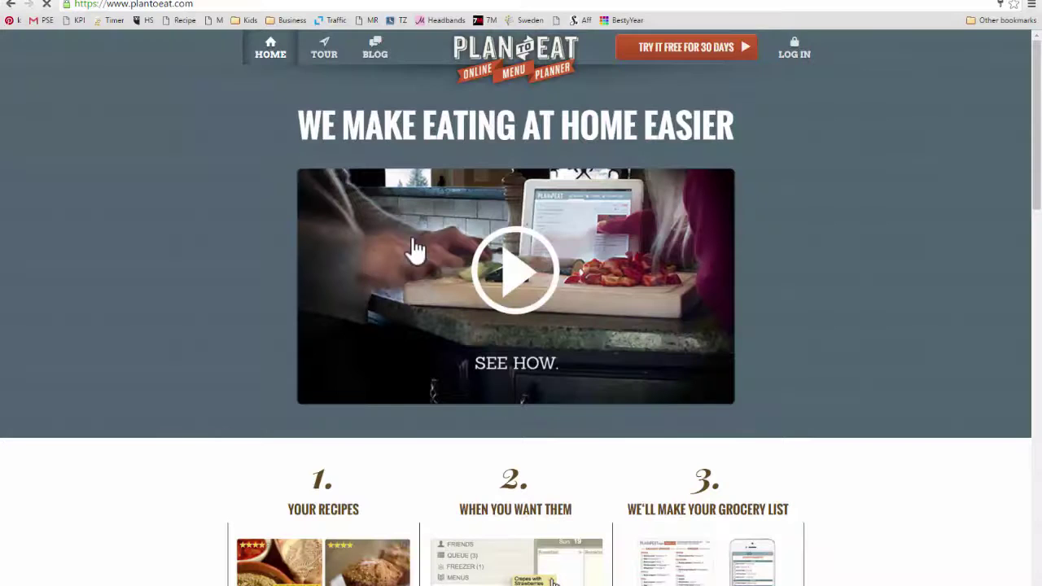
Save the Plan to Eat logo from plantoeat.com to the Desktop as pte_logo_hd.png
{"action": "right_click", "coordinate": [509, 73]}
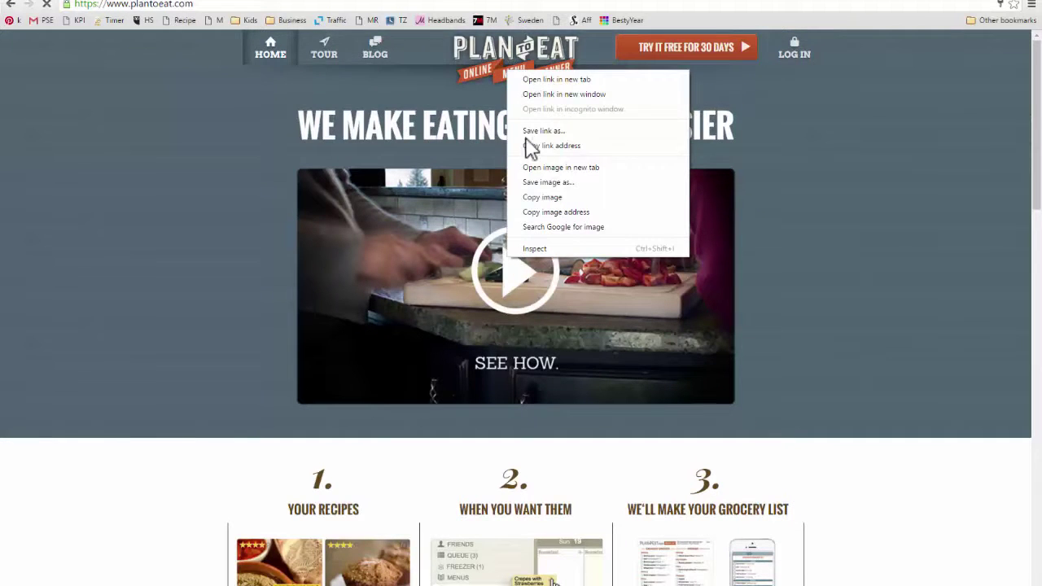
{"action": "left_click", "coordinate": [538, 182]}
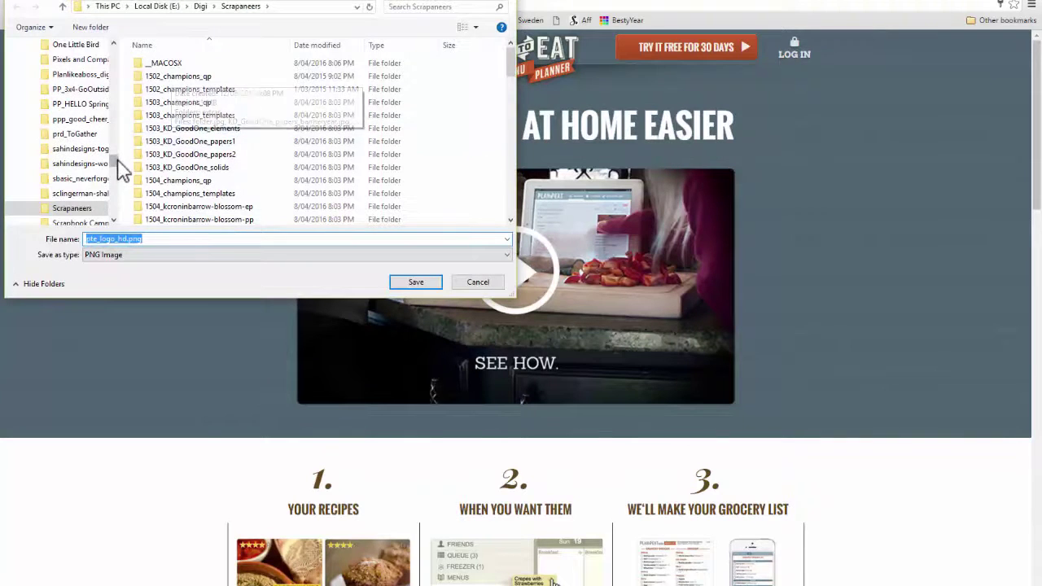
{"action": "scroll", "coordinate": [114, 159], "scroll_direction": "up", "scroll_amount": 10}
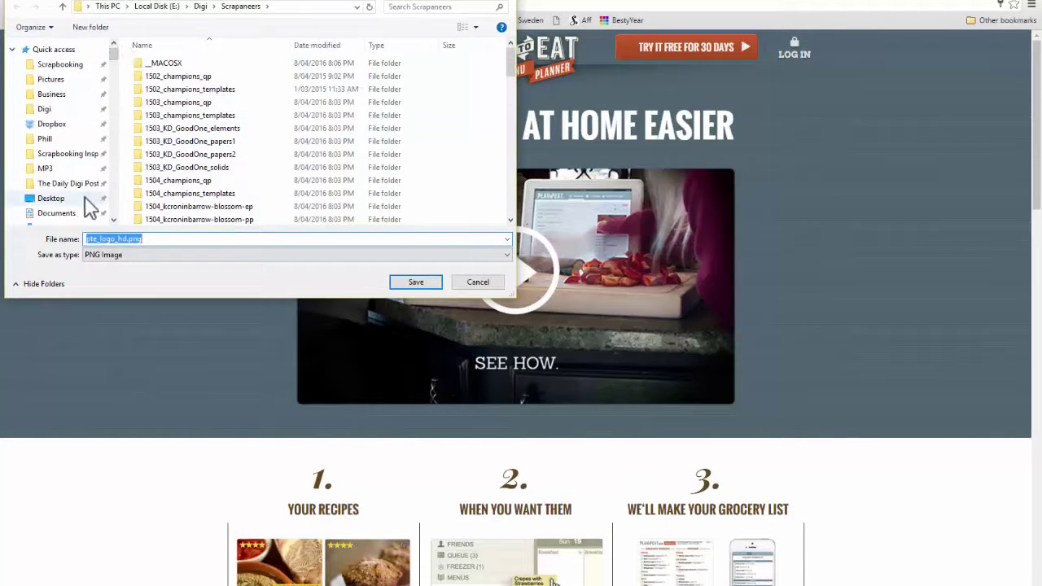
{"action": "left_click", "coordinate": [51, 198]}
{"action": "left_click", "coordinate": [416, 283]}
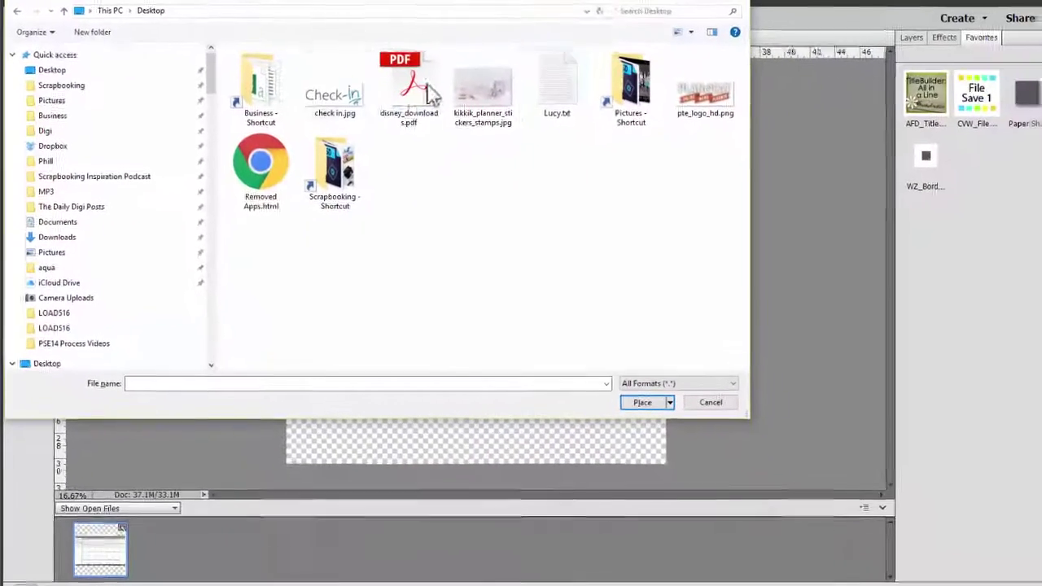
Place pte_logo_hd.png from the Desktop on the page and move it up over the screenshot's upper edge
{"action": "double_click", "coordinate": [700, 102]}
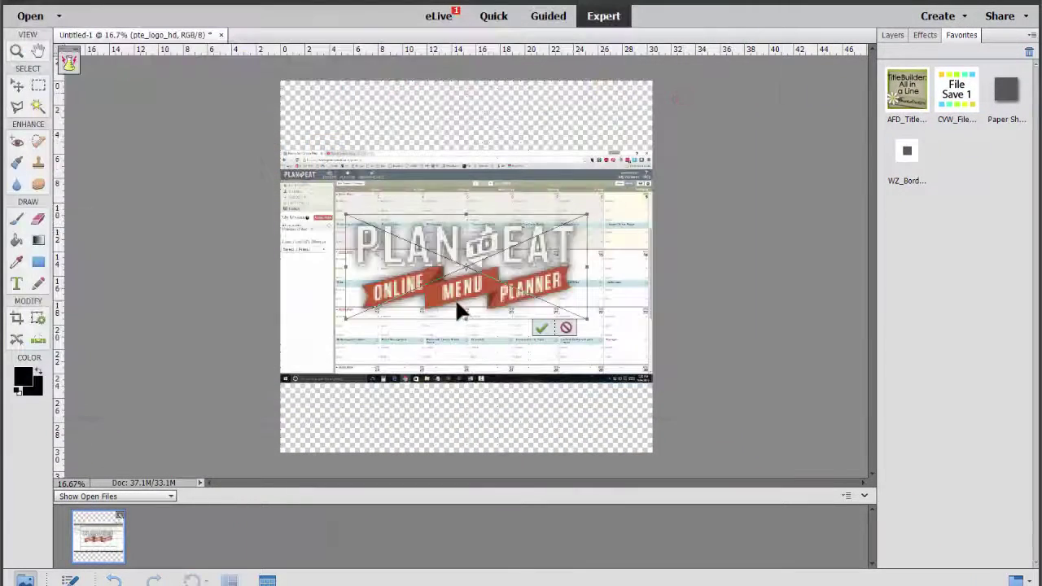
{"action": "key", "text": "Return"}
{"action": "left_click_drag", "start_coordinate": [460, 300], "coordinate": [471, 183]}
Mask the screenshot layer with a full-width rectangular selection that leaves out the browser header and the taskbar
{"action": "left_click", "coordinate": [434, 275]}
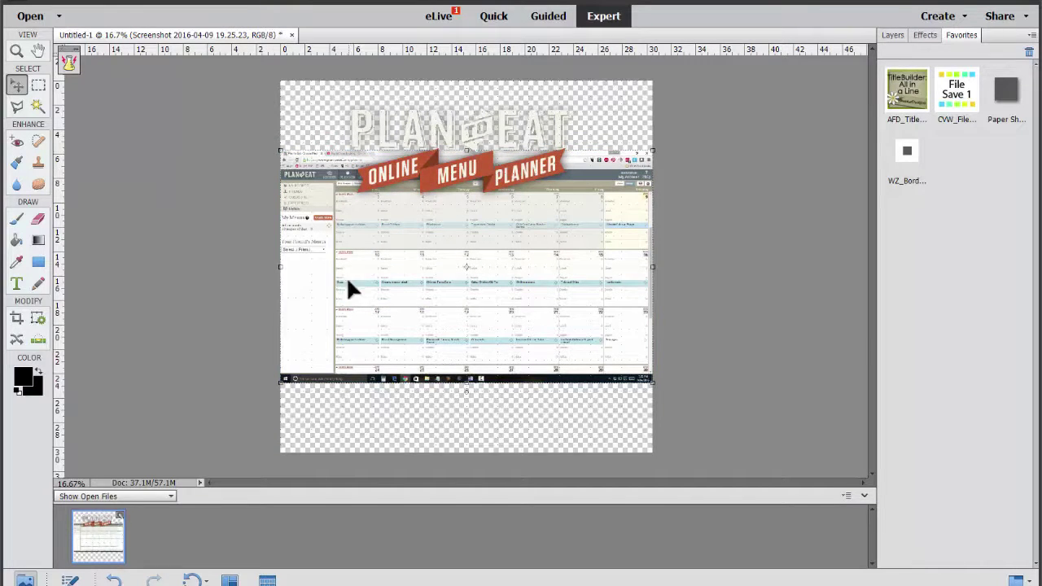
{"action": "left_click", "coordinate": [38, 86]}
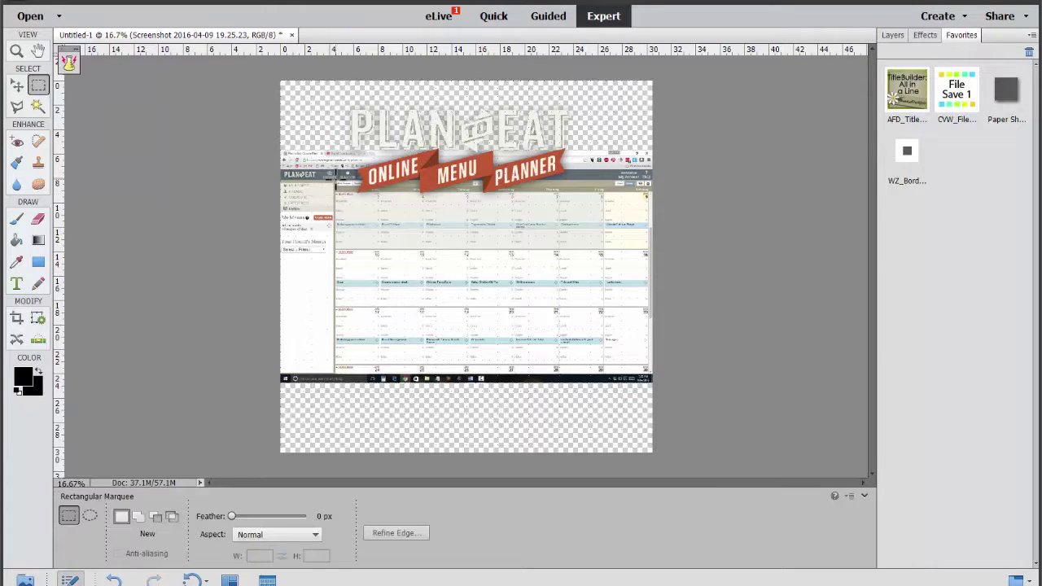
{"action": "left_click_drag", "start_coordinate": [338, 192], "coordinate": [652, 367]}
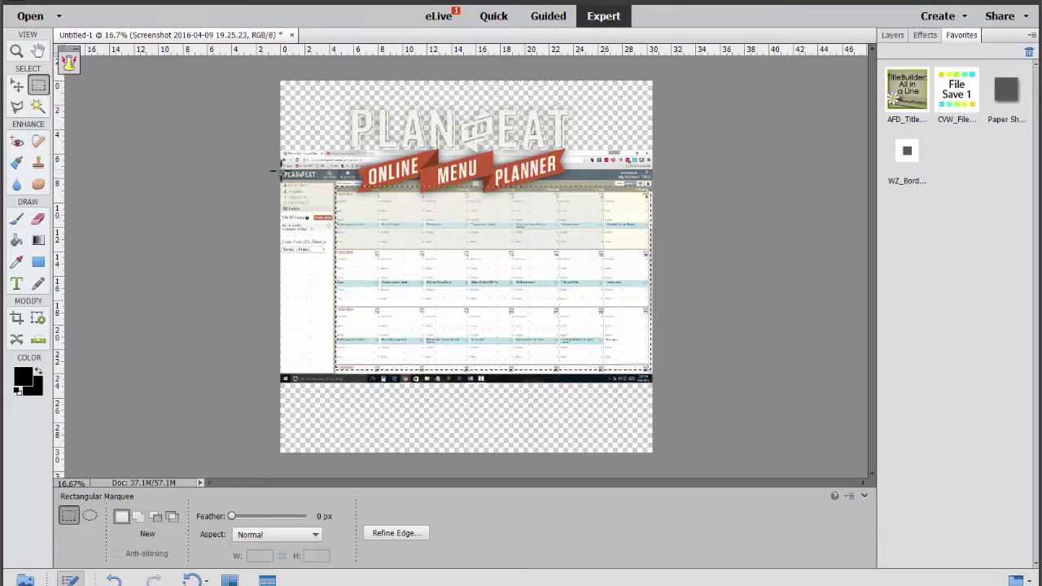
{"action": "left_click_drag", "start_coordinate": [347, 223], "coordinate": [659, 377]}
{"action": "left_click", "coordinate": [893, 35]}
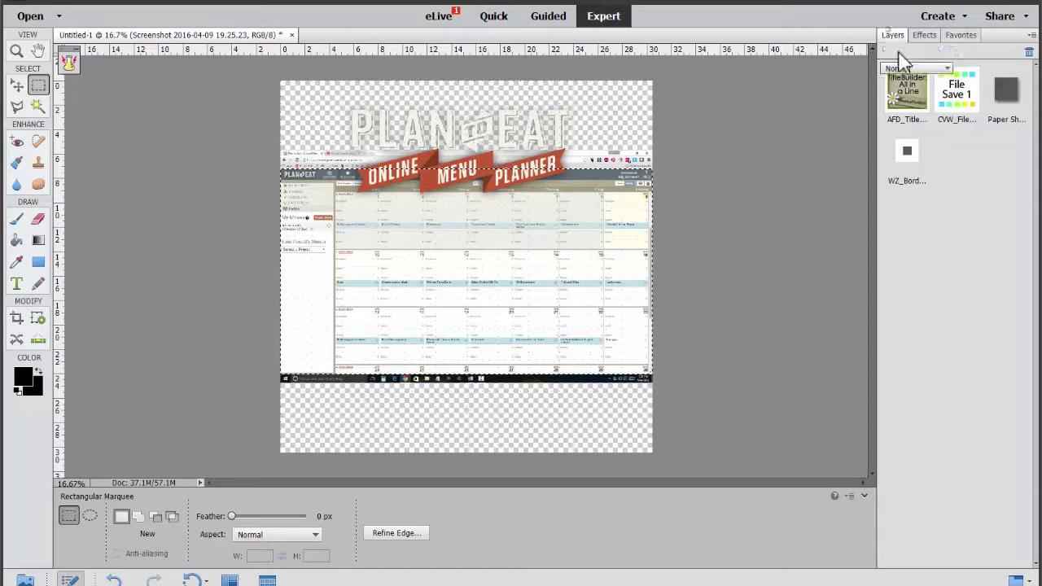
{"action": "left_click", "coordinate": [920, 51]}
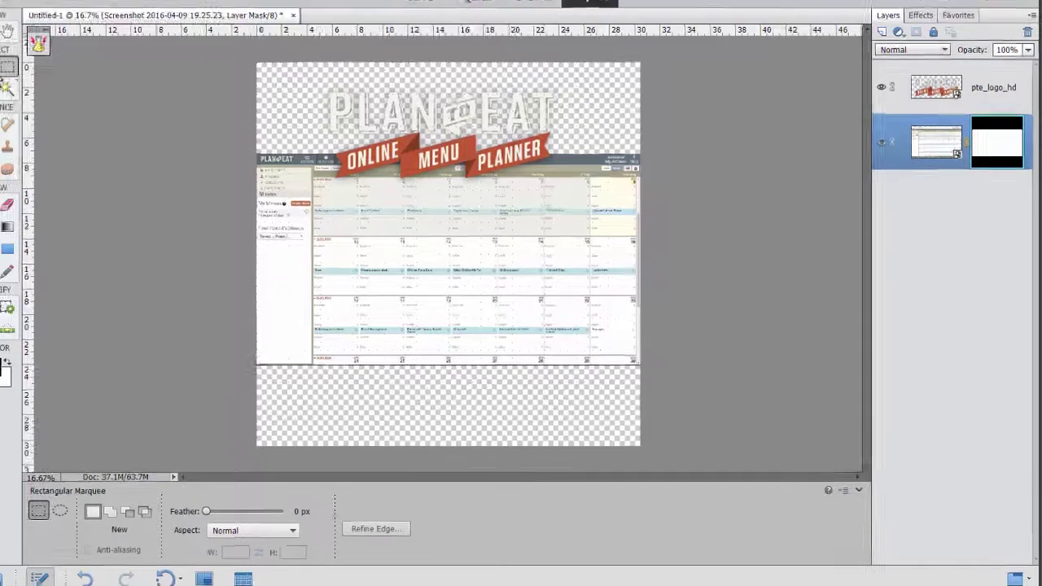
Move the masked screenshot down so it fills roughly the lower third of the page
{"action": "left_click", "coordinate": [16, 84]}
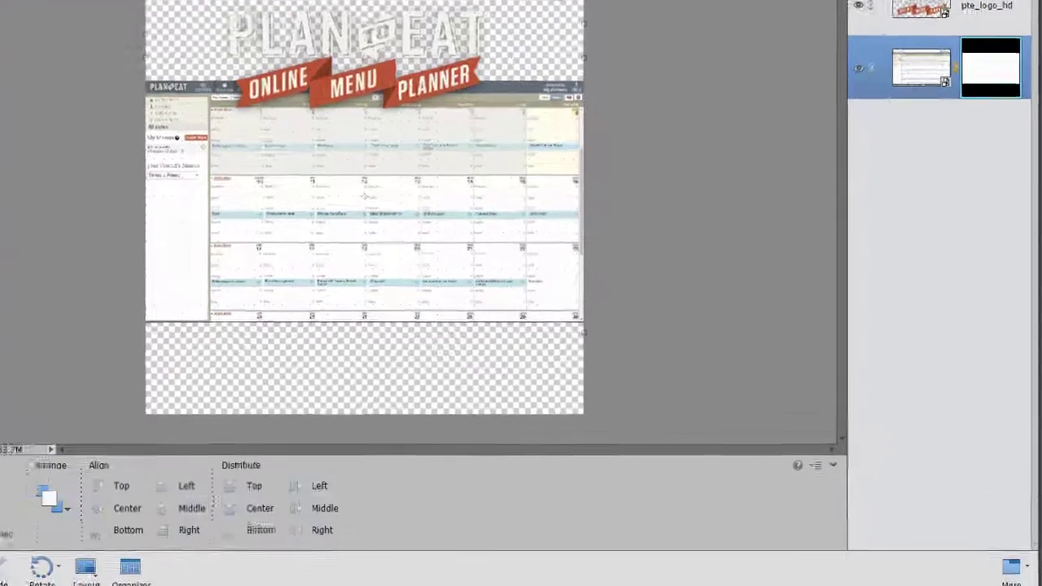
{"action": "left_click_drag", "start_coordinate": [235, 176], "coordinate": [233, 376]}
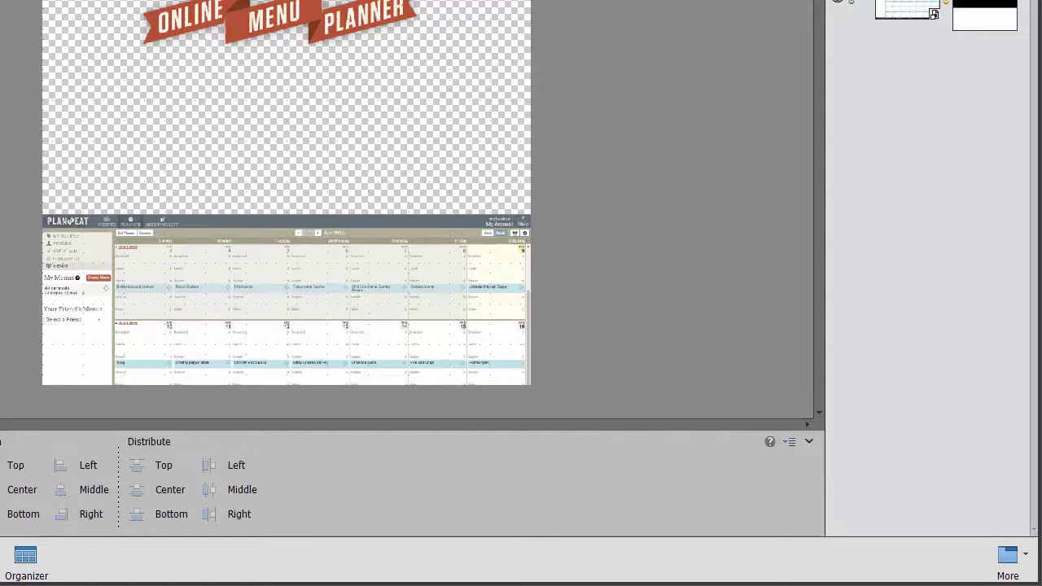
{"action": "left_click", "coordinate": [244, 3]}
{"action": "left_click", "coordinate": [896, 8], "text": "shift"}
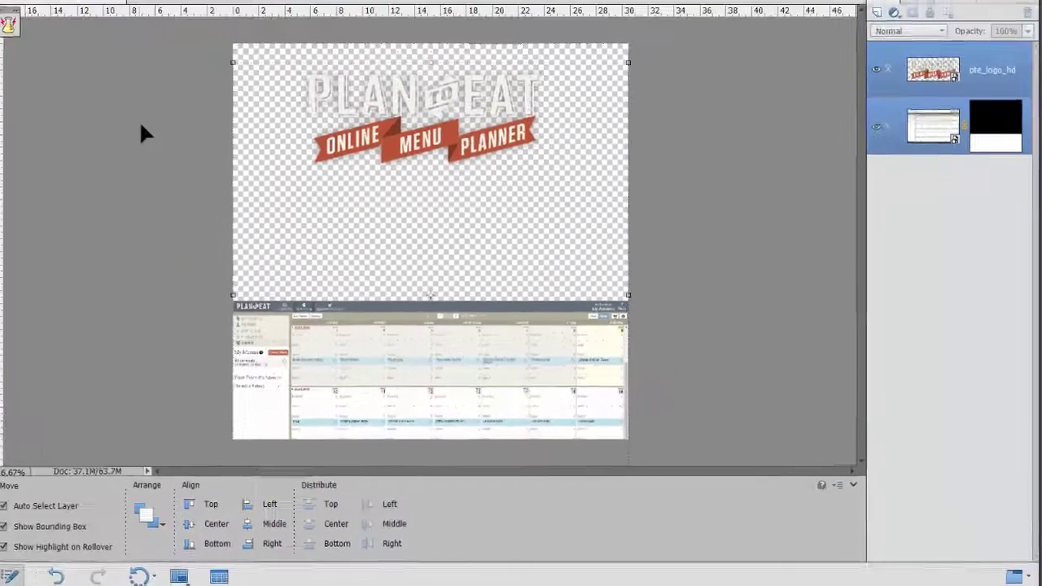
{"action": "left_click", "coordinate": [141, 123]}
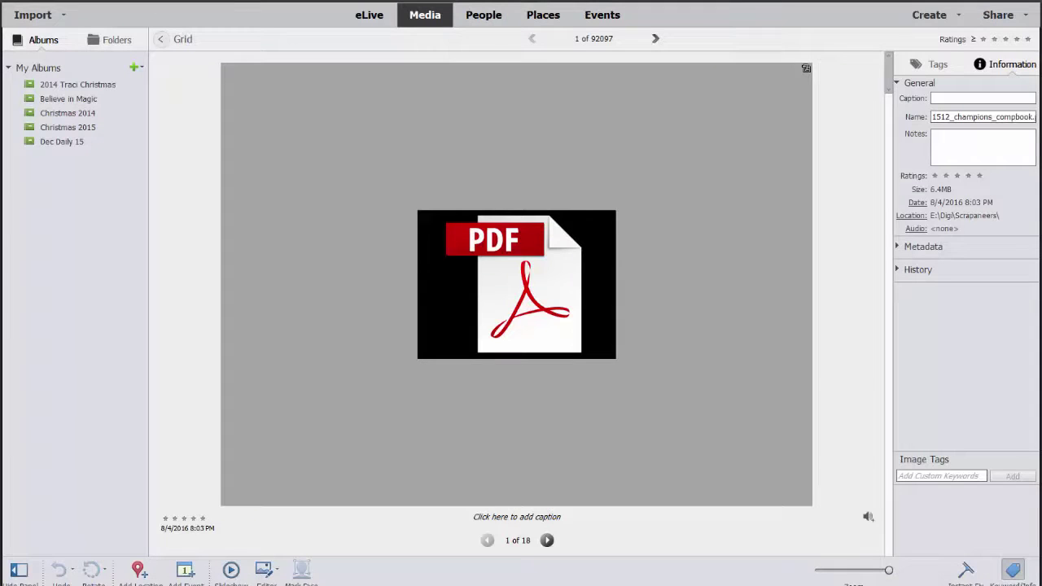
Switch to the Elements Organizer and show the media as a thumbnail grid
{"action": "key", "text": "ctrl+shift+k"}
{"action": "key", "text": "Escape"}
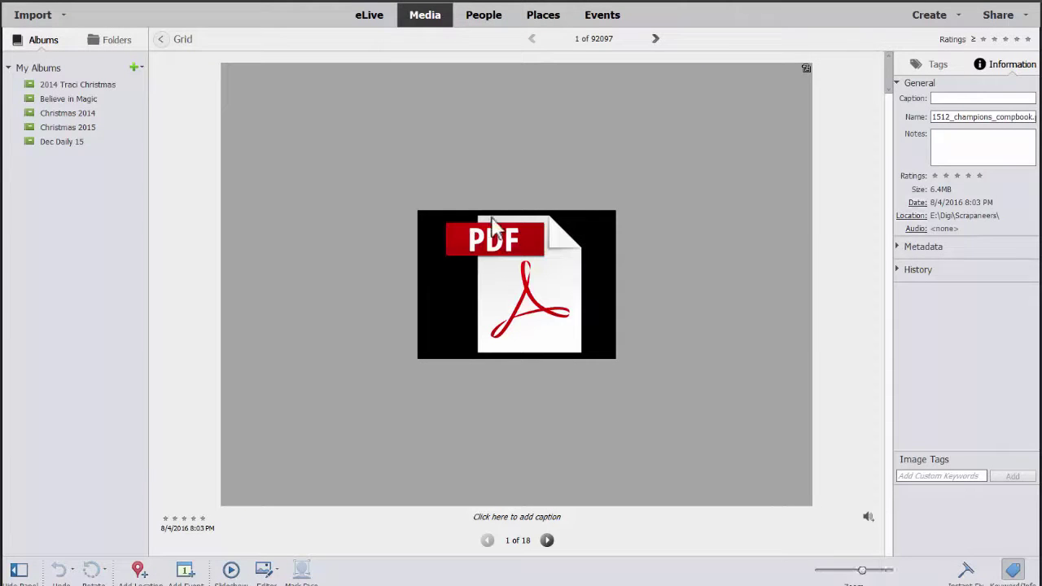
{"action": "double_click", "coordinate": [426, 452]}
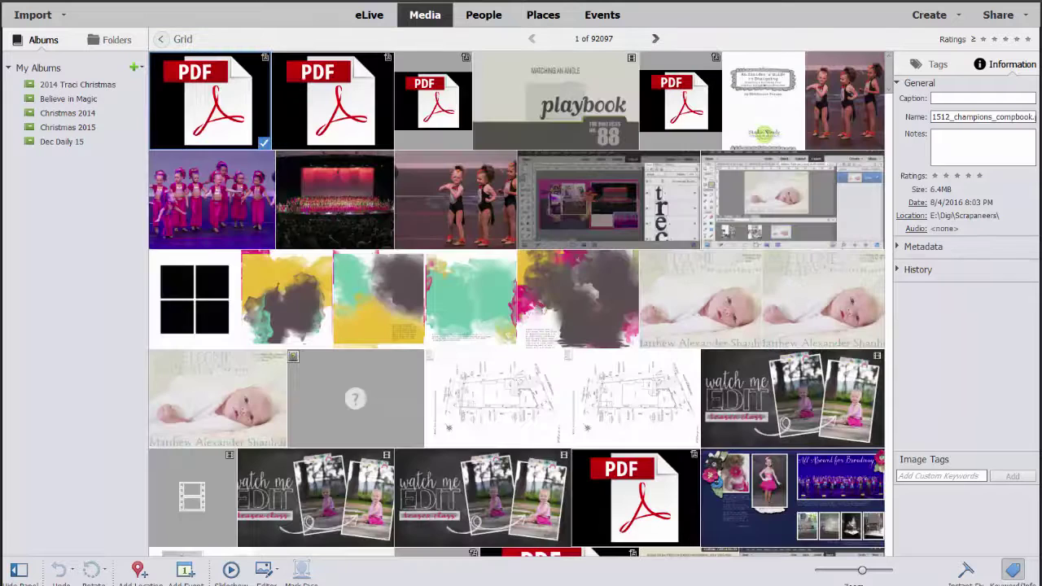
Open the Digi folder in File Explorer and run a search in it
{"action": "key", "text": "super+e"}
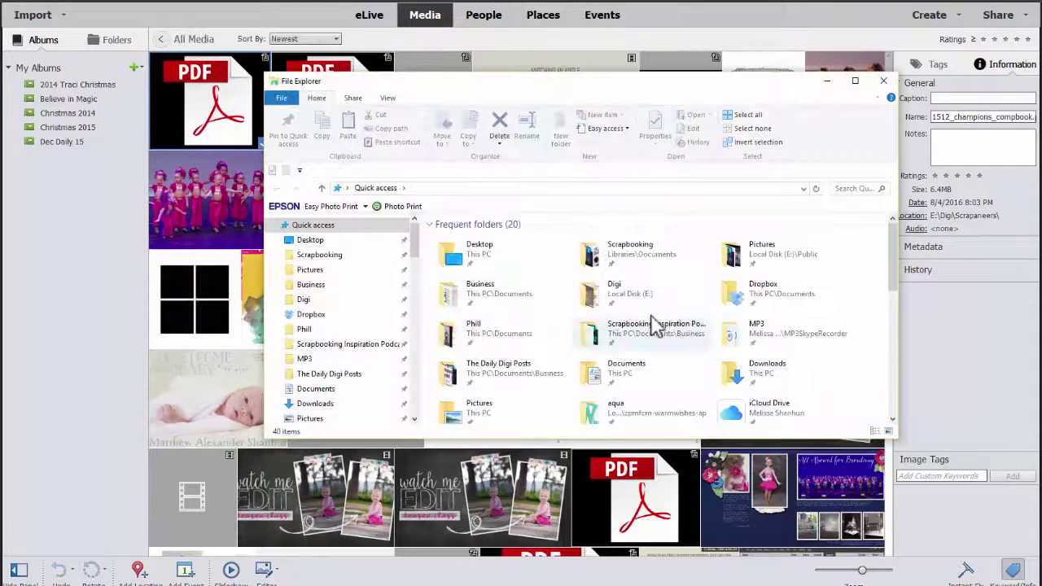
{"action": "double_click", "coordinate": [627, 297]}
{"action": "left_click", "coordinate": [842, 188]}
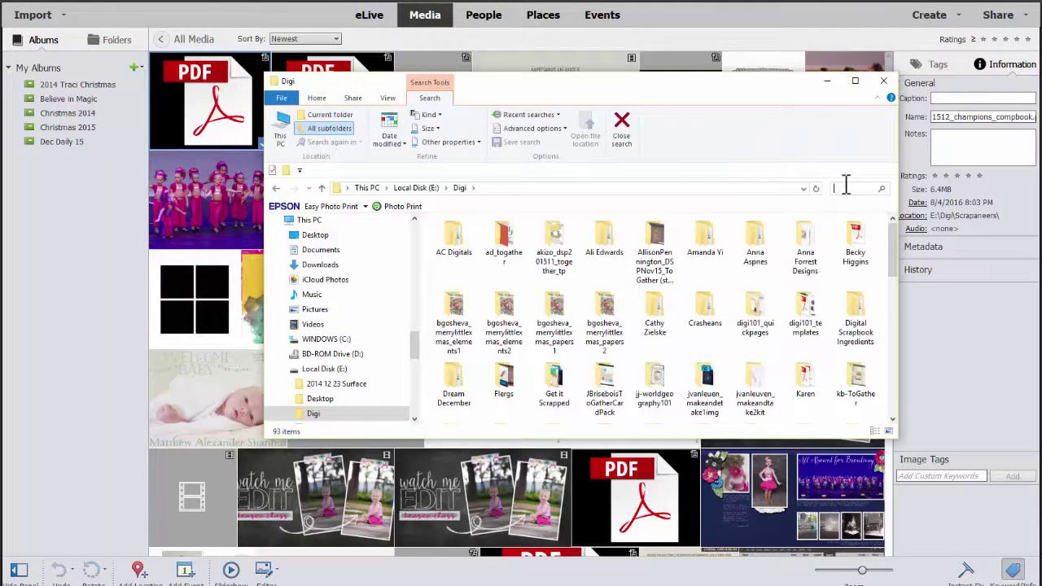
{"action": "key", "text": "Down"}
{"action": "key", "text": "Return"}
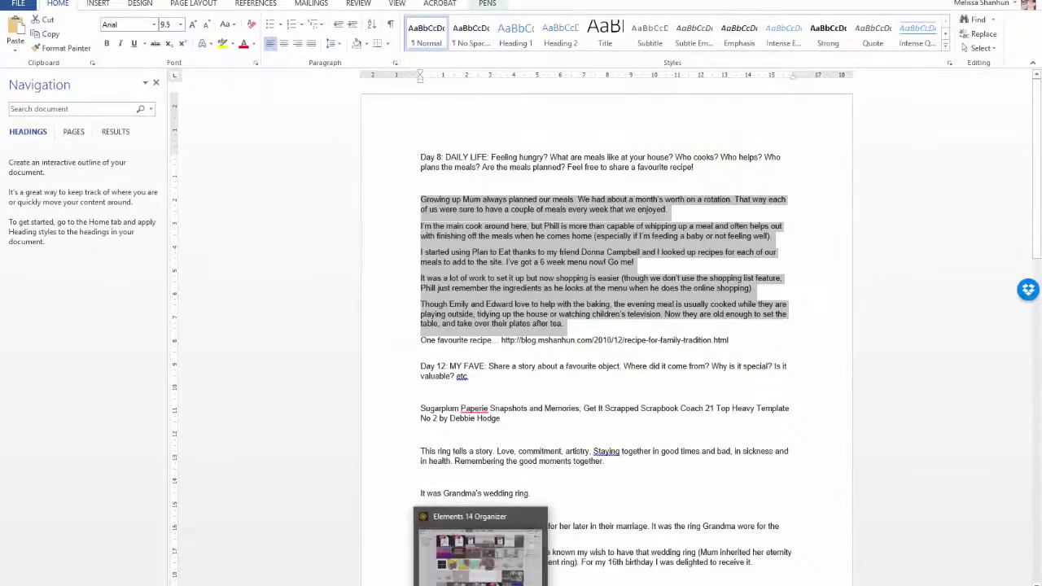
Switch from Word to the Photoshop Elements Editor and paste the copied journaling into a text box between the logo and the screenshot
{"action": "left_click", "coordinate": [572, 544]}
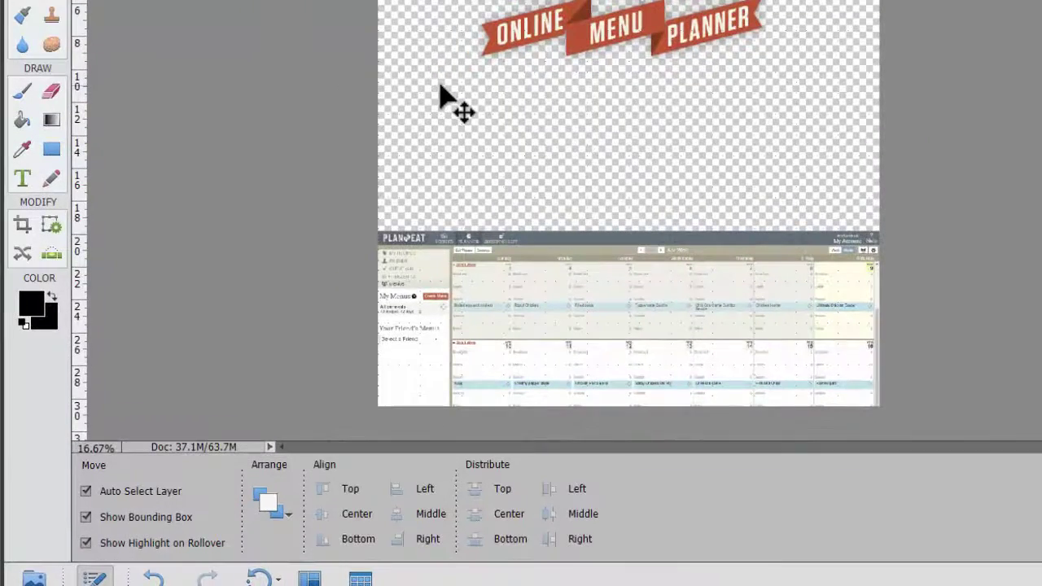
{"action": "left_click", "coordinate": [22, 178]}
{"action": "left_click_drag", "start_coordinate": [444, 77], "coordinate": [777, 223]}
{"action": "key", "text": "ctrl+v"}
{"action": "left_click", "coordinate": [722, 238]}
{"action": "key", "text": "v"}
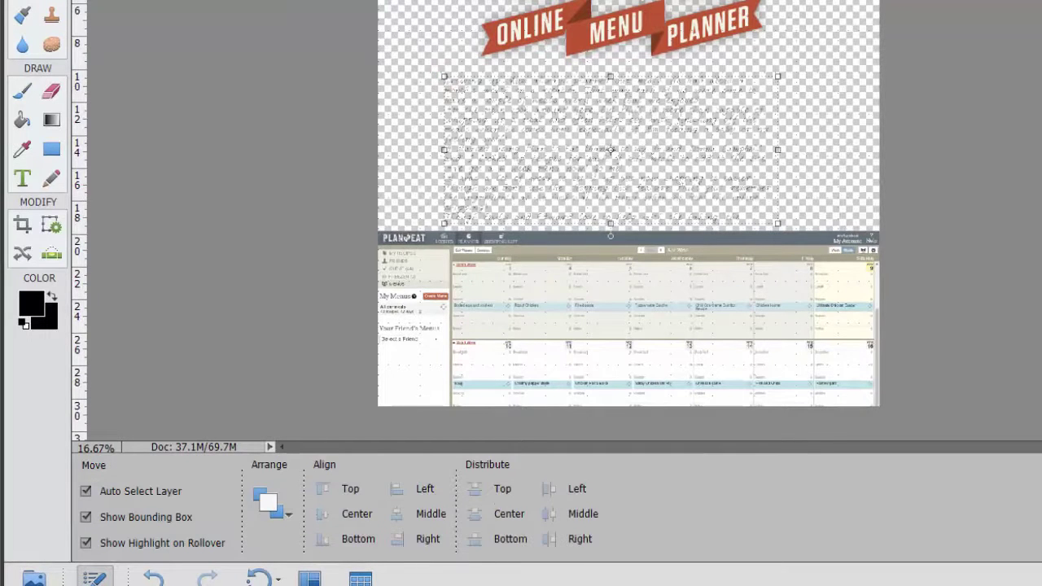
Reopen the journaling text for editing, commit it, and reposition it between the logo and the screenshot
{"action": "double_click", "coordinate": [494, 146]}
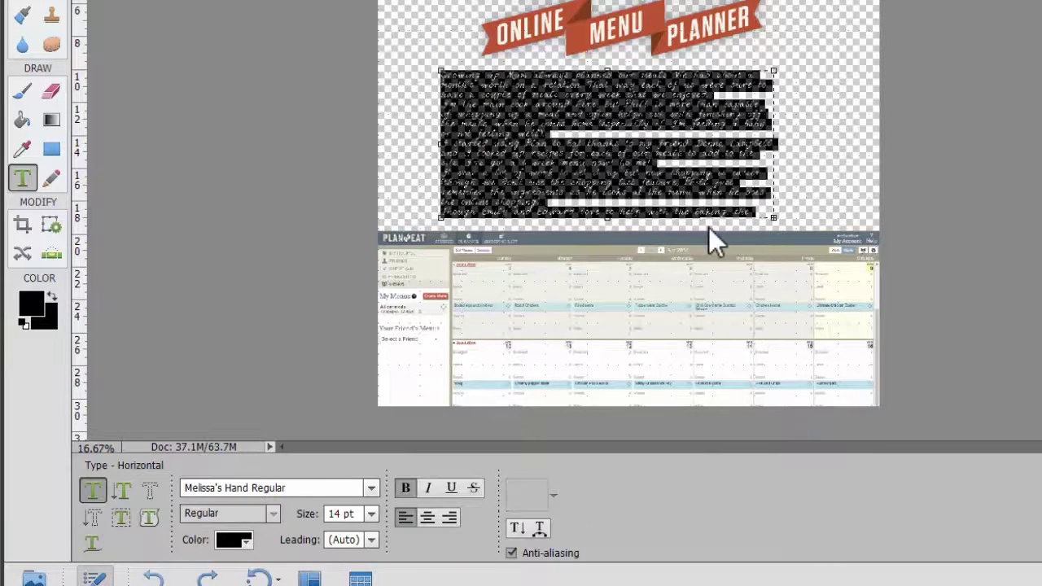
{"action": "left_click", "coordinate": [710, 229]}
{"action": "left_click_drag", "start_coordinate": [477, 121], "coordinate": [602, 126]}
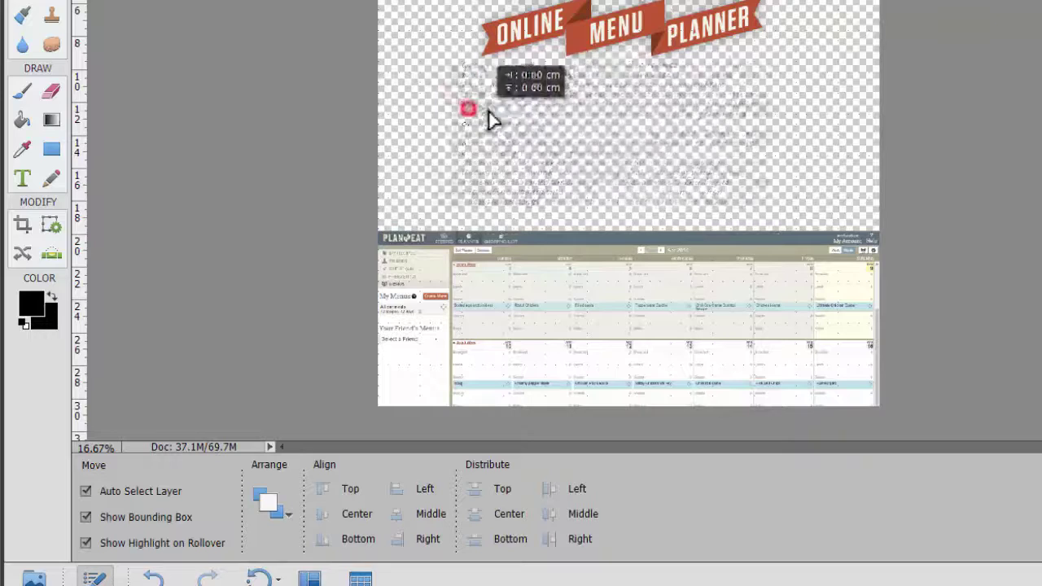
Reopen the journaling text, extend its text box downward over the screenshot's upper edge, and commit it
{"action": "double_click", "coordinate": [602, 106]}
{"action": "left_click_drag", "start_coordinate": [640, 201], "coordinate": [641, 249]}
{"action": "left_click", "coordinate": [742, 265]}
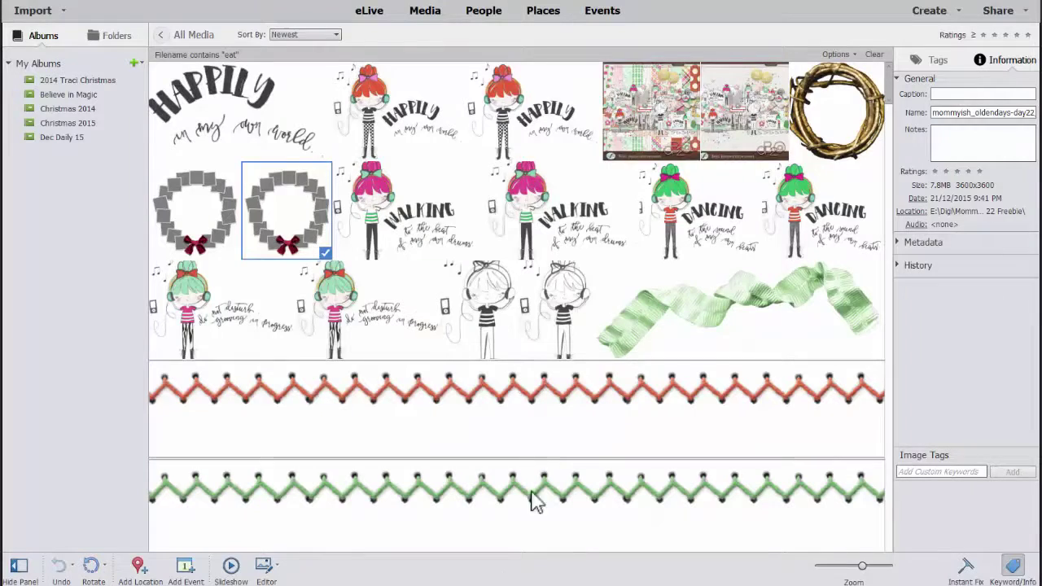
Look through the Organizer items whose filename contains "eat" for elements that suit the meal-planning page
{"action": "left_click", "coordinate": [411, 124]}
{"action": "scroll", "coordinate": [454, 204], "scroll_direction": "down", "scroll_amount": 15}
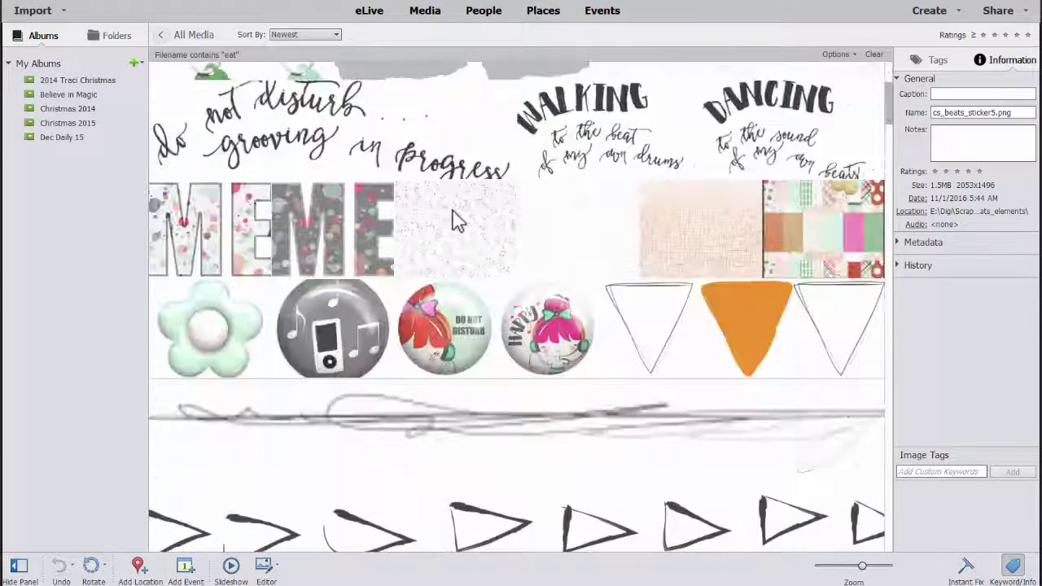
{"action": "scroll", "coordinate": [461, 228], "scroll_direction": "down", "scroll_amount": 15}
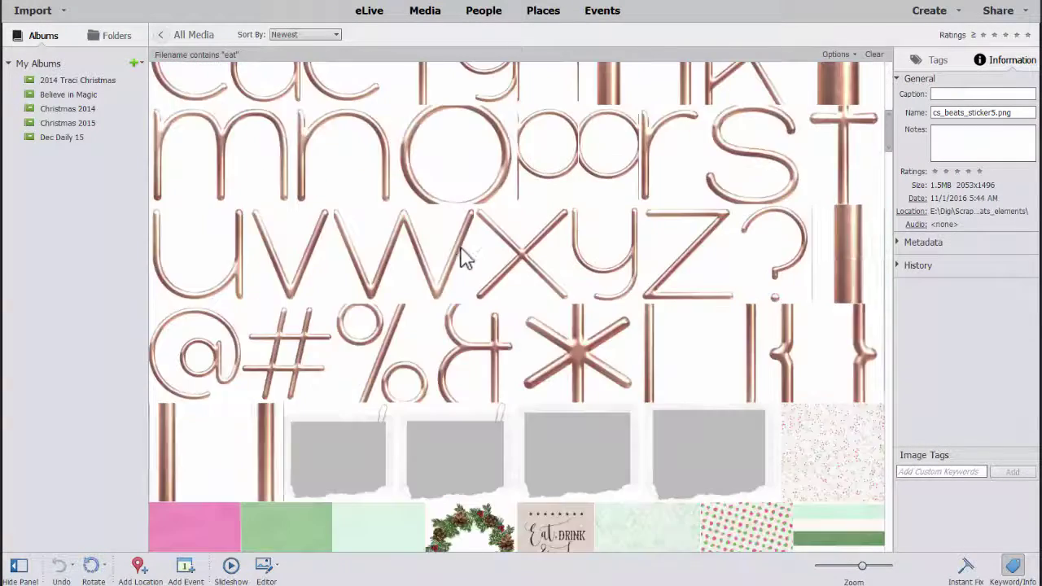
{"action": "scroll", "coordinate": [466, 260], "scroll_direction": "down", "scroll_amount": 5}
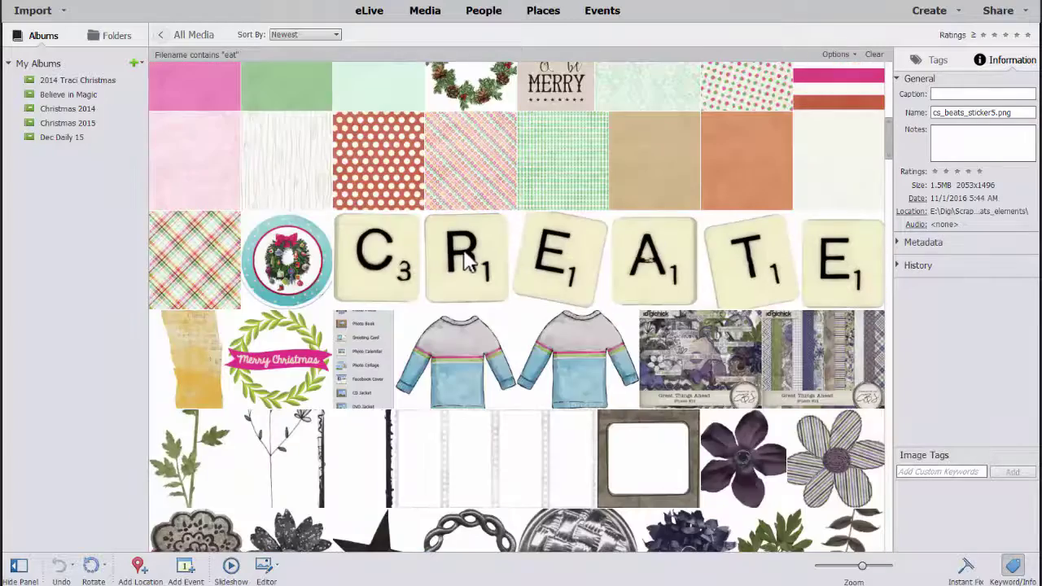
{"action": "scroll", "coordinate": [469, 260], "scroll_direction": "down", "scroll_amount": 20}
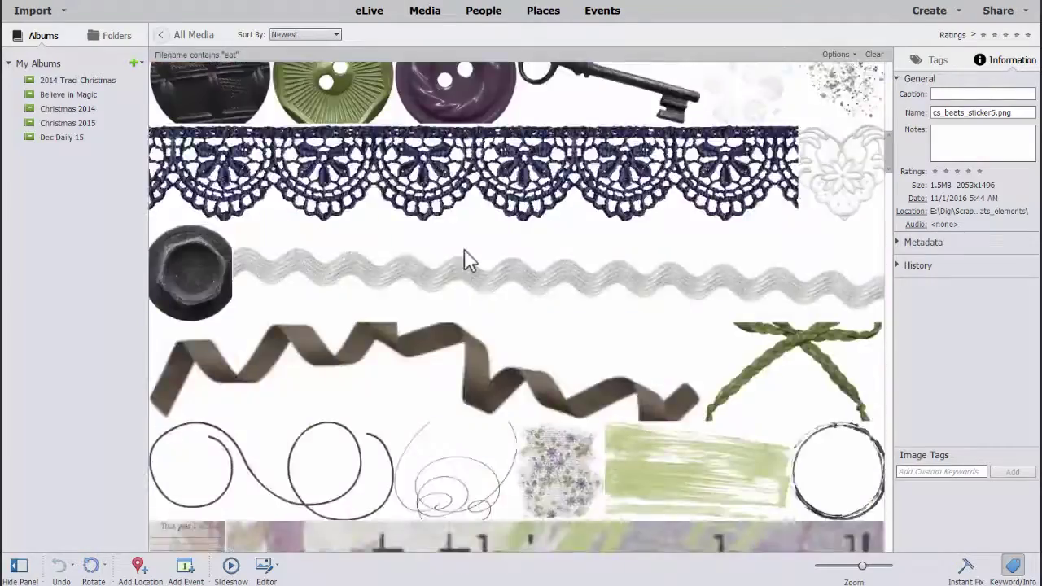
{"action": "scroll", "coordinate": [464, 253], "scroll_direction": "down", "scroll_amount": 20}
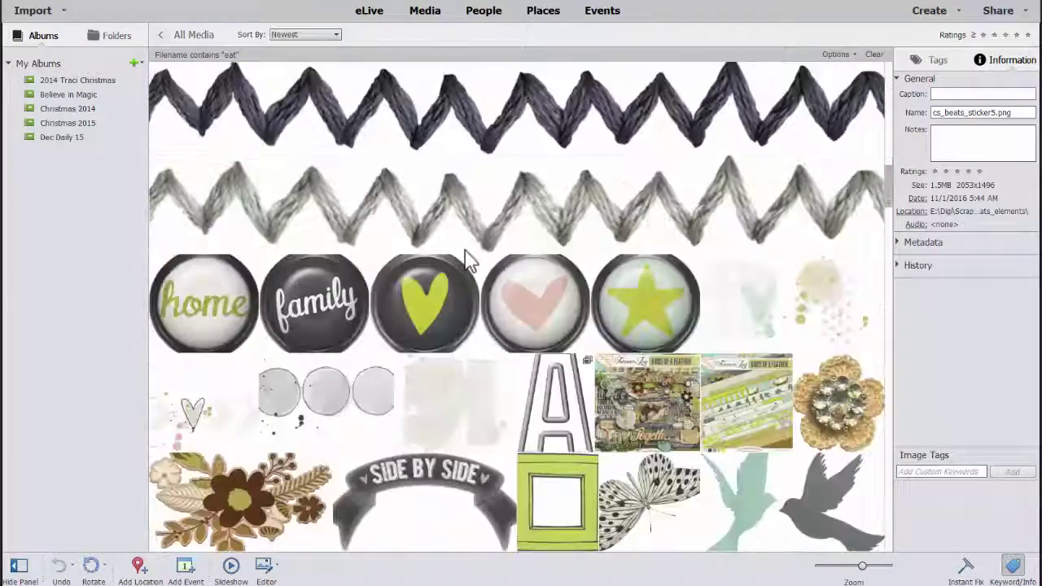
{"action": "scroll", "coordinate": [467, 259], "scroll_direction": "down", "scroll_amount": 20}
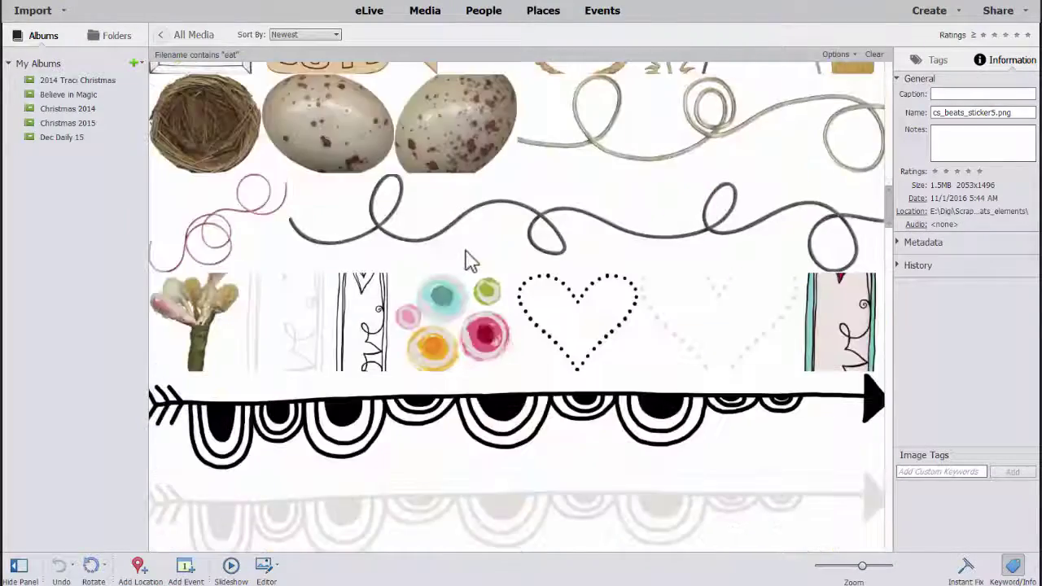
{"action": "left_click", "coordinate": [489, 240]}
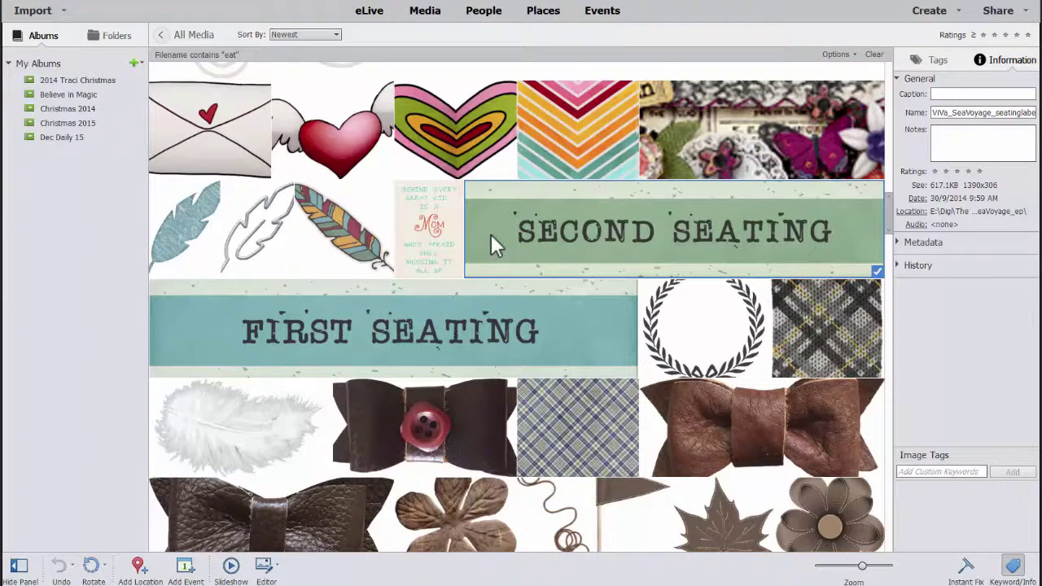
{"action": "scroll", "coordinate": [857, 227], "scroll_direction": "down", "scroll_amount": 5}
{"action": "scroll", "coordinate": [559, 307], "scroll_direction": "down", "scroll_amount": 5}
{"action": "scroll", "coordinate": [560, 307], "scroll_direction": "up", "scroll_amount": 5}
Open the folder containing the chocolate "eat me" cupcake image and show the folder's full path
{"action": "left_click", "coordinate": [283, 412]}
{"action": "left_click", "coordinate": [915, 212]}
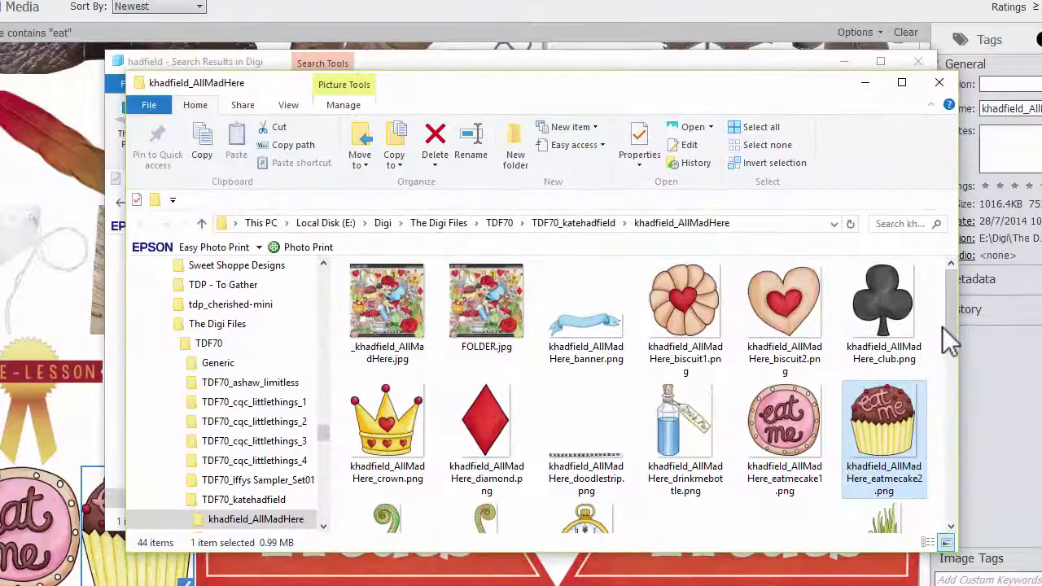
{"action": "left_click", "coordinate": [678, 226]}
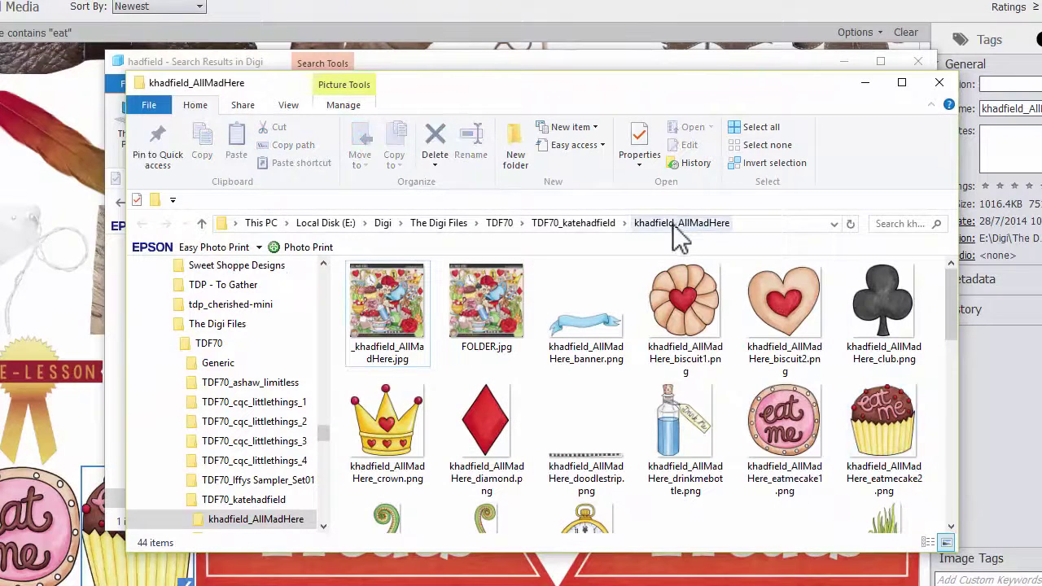
{"action": "left_click", "coordinate": [738, 222]}
{"action": "left_click", "coordinate": [487, 224]}
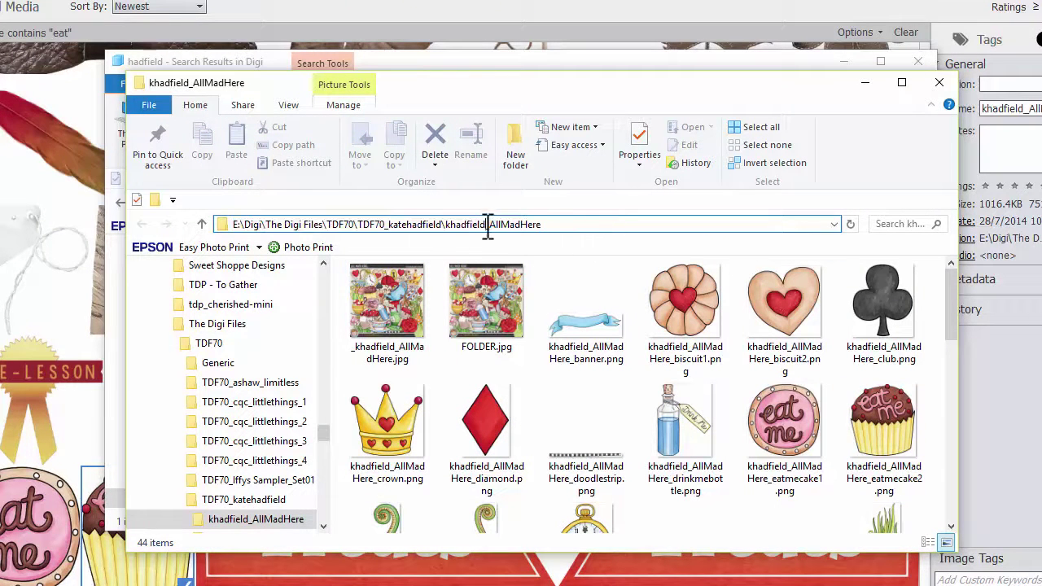
{"action": "left_click", "coordinate": [425, 59]}
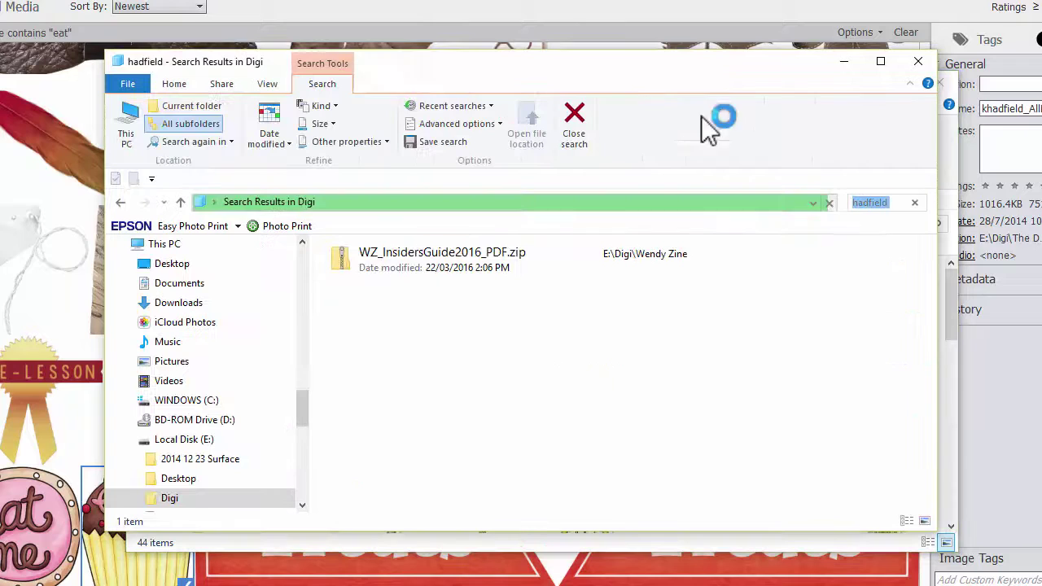
{"action": "type", "text": "khadfield"}
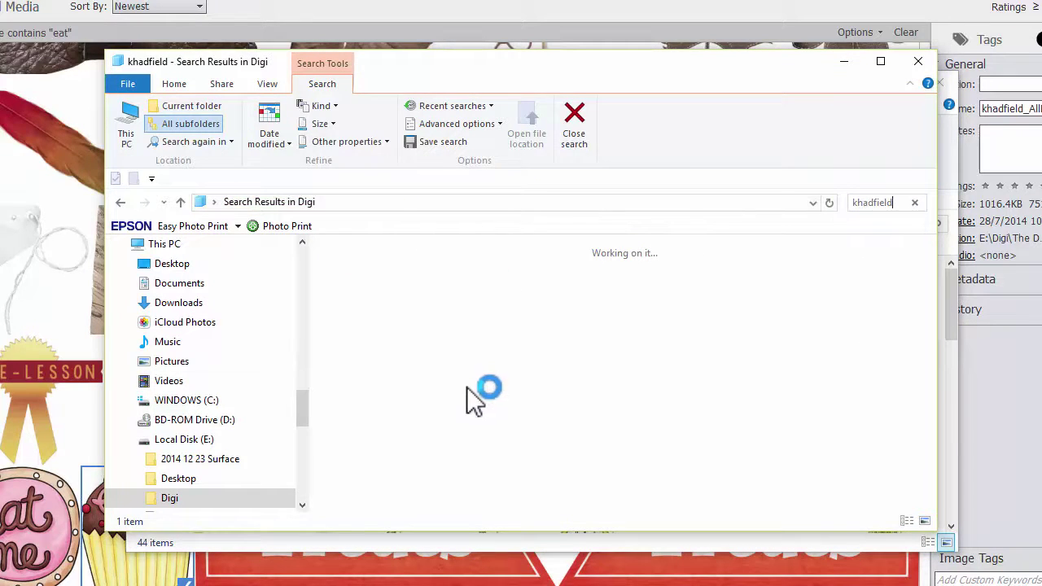
Return to the khadfield_AllMadHere folder and look through its element images to the end
{"action": "left_click", "coordinate": [498, 547]}
{"action": "scroll", "coordinate": [529, 476], "scroll_direction": "down", "scroll_amount": 2}
{"action": "left_click", "coordinate": [513, 512]}
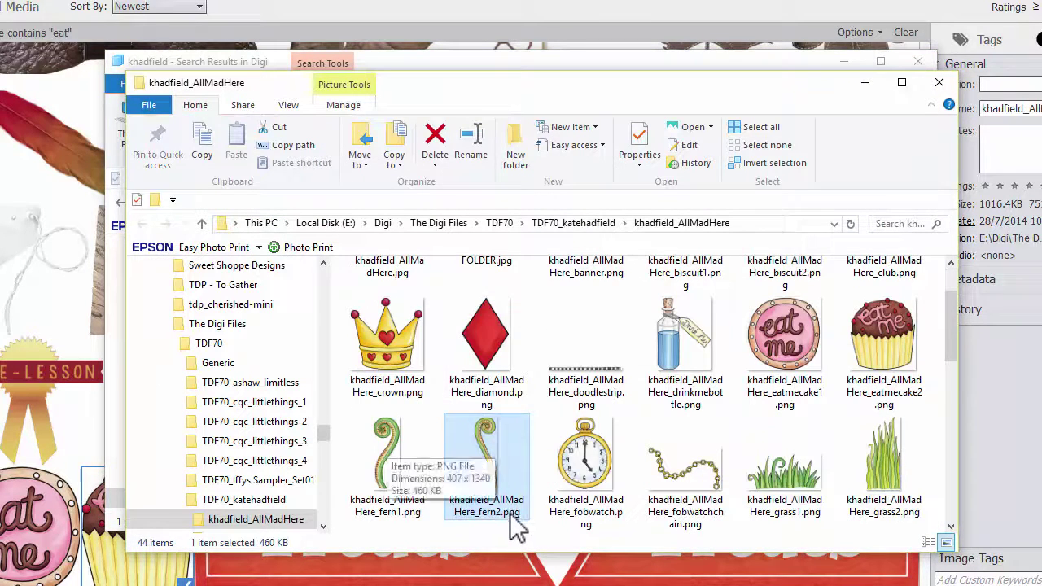
{"action": "key", "text": "Down"}
{"action": "key", "text": "Down"}
{"action": "key", "text": "Down"}
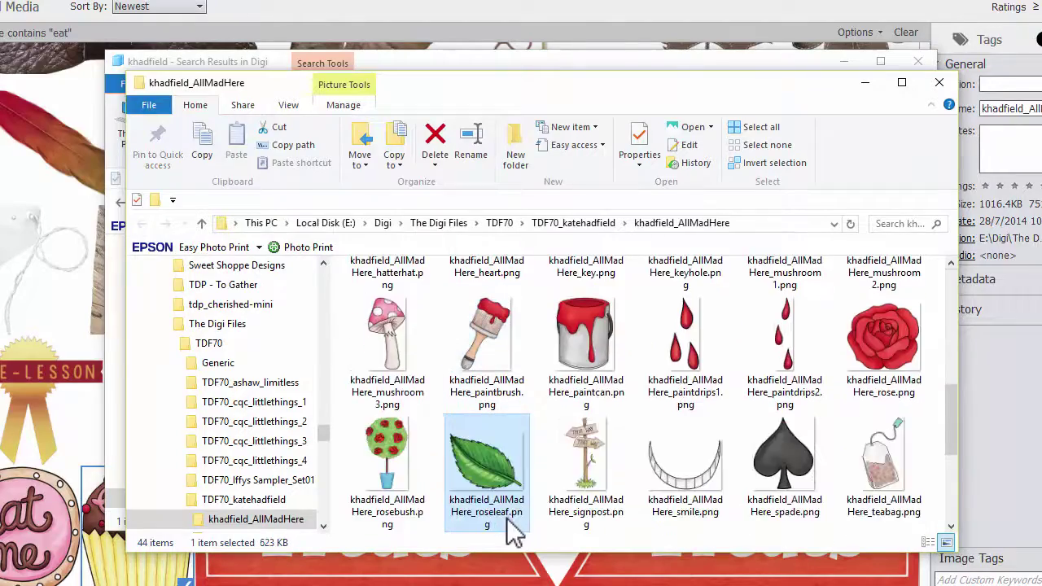
{"action": "key", "text": "Down"}
{"action": "key", "text": "Down"}
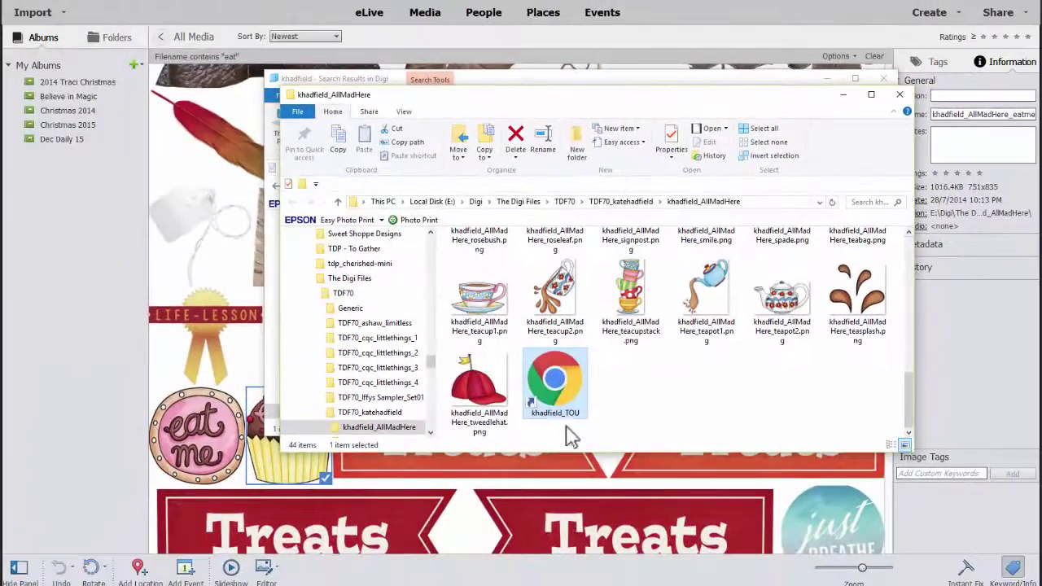
Look into the TDF70_cqc_littlethings folders and expand TDF70_cqc_littlethings_3 to reach its alpha folder
{"action": "left_click", "coordinate": [396, 352]}
{"action": "key", "text": "Up"}
{"action": "left_click", "coordinate": [318, 367]}
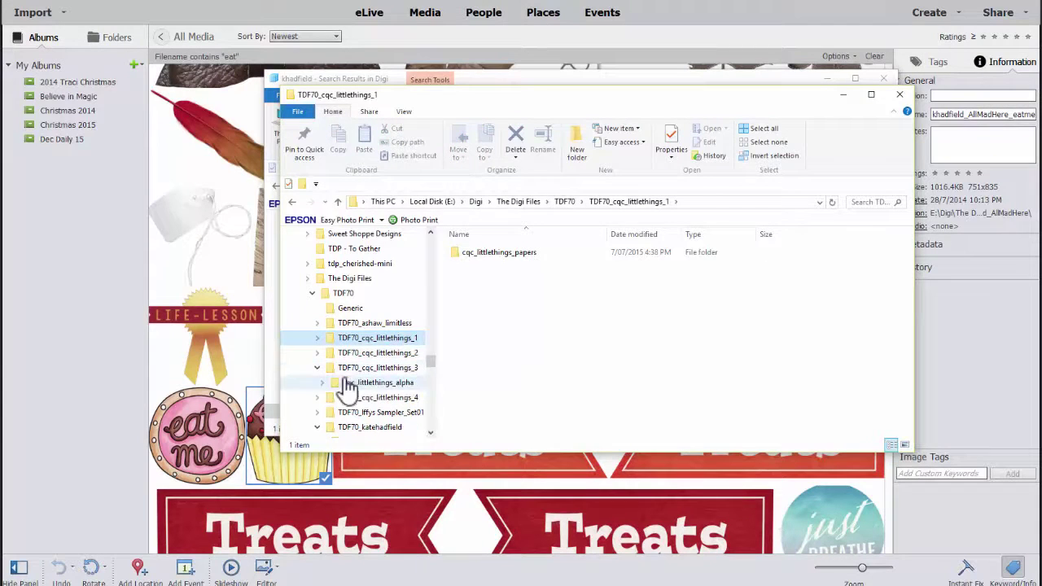
{"action": "left_click", "coordinate": [350, 381]}
Return to the Organizer and browse further through the "eat" items for matching papers and embellishments
{"action": "left_click", "coordinate": [244, 183]}
{"action": "scroll", "coordinate": [244, 183], "scroll_direction": "down", "scroll_amount": 5}
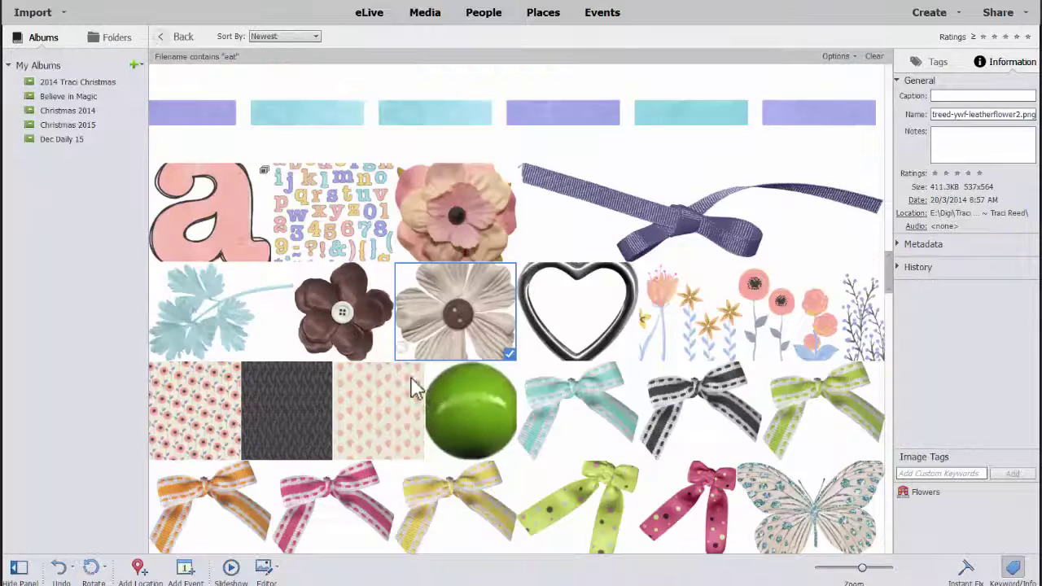
{"action": "left_click", "coordinate": [433, 385]}
{"action": "left_click", "coordinate": [454, 503]}
{"action": "left_click", "coordinate": [706, 324]}
{"action": "key", "text": "Down"}
{"action": "key", "text": "Down"}
{"action": "key", "text": "Down"}
{"action": "key", "text": "Down"}
{"action": "key", "text": "Down"}
{"action": "key", "text": "Down"}
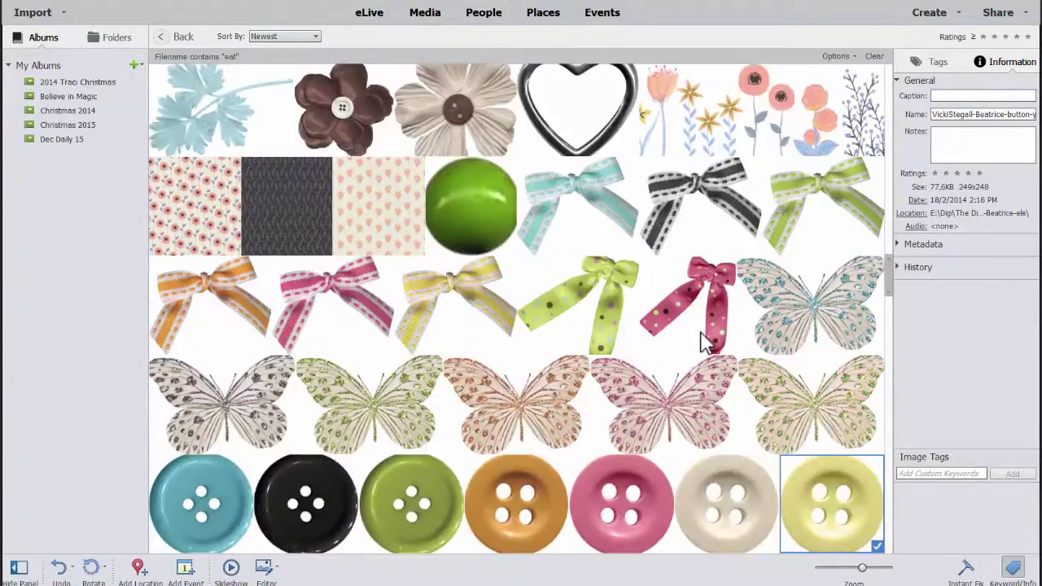
{"action": "key", "text": "Down"}
{"action": "key", "text": "Down"}
{"action": "key", "text": "Down"}
{"action": "key", "text": "Down"}
{"action": "key", "text": "Down"}
{"action": "key", "text": "Down"}
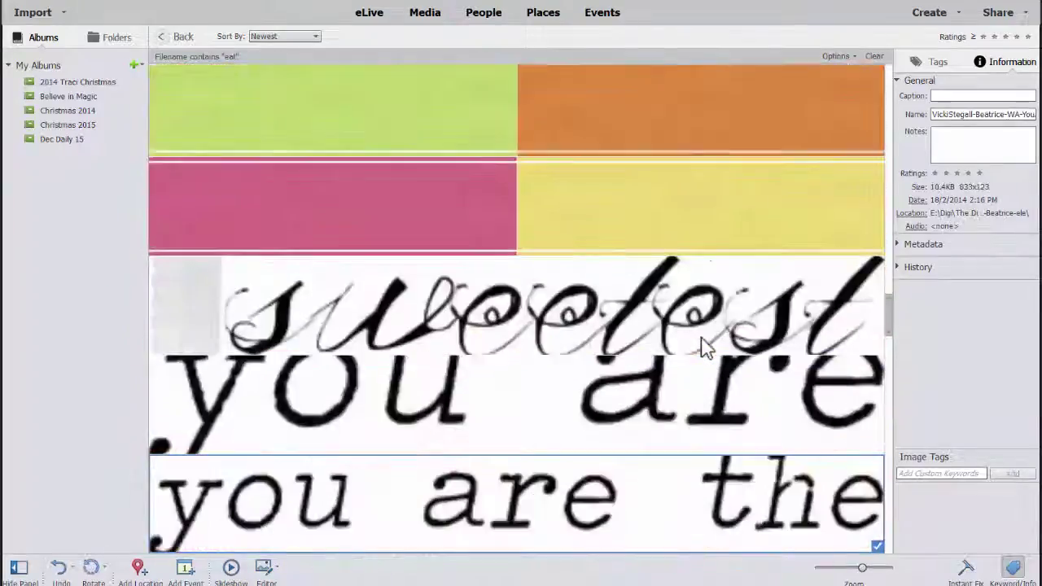
{"action": "key", "text": "Down"}
{"action": "key", "text": "Down"}
{"action": "key", "text": "Down"}
{"action": "key", "text": "Down"}
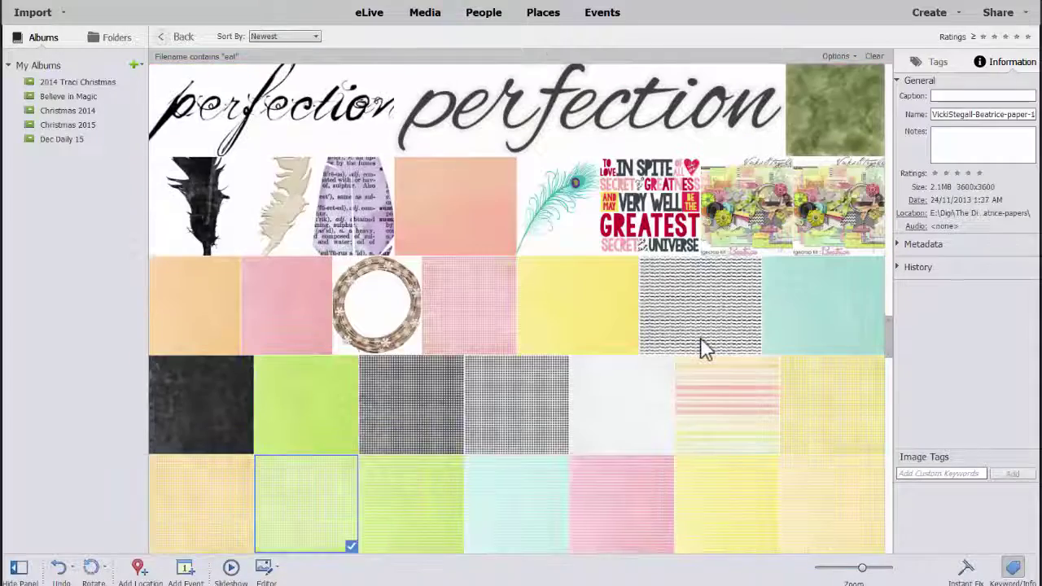
{"action": "key", "text": "Down"}
{"action": "key", "text": "Down"}
{"action": "key", "text": "Down"}
{"action": "key", "text": "Down"}
{"action": "key", "text": "Up"}
{"action": "key", "text": "Up"}
{"action": "key", "text": "Up"}
{"action": "key", "text": "Up"}
{"action": "key", "text": "Up"}
{"action": "key", "text": "Up"}
{"action": "key", "text": "Up"}
{"action": "key", "text": "Up"}
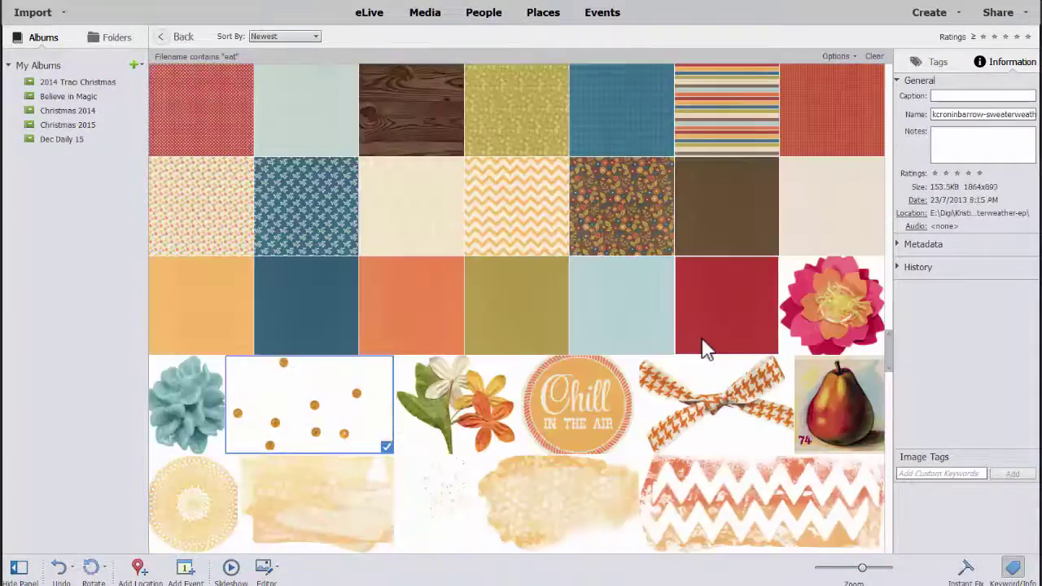
{"action": "key", "text": "Down"}
{"action": "key", "text": "Down"}
{"action": "key", "text": "Down"}
{"action": "key", "text": "Down"}
{"action": "key", "text": "Down"}
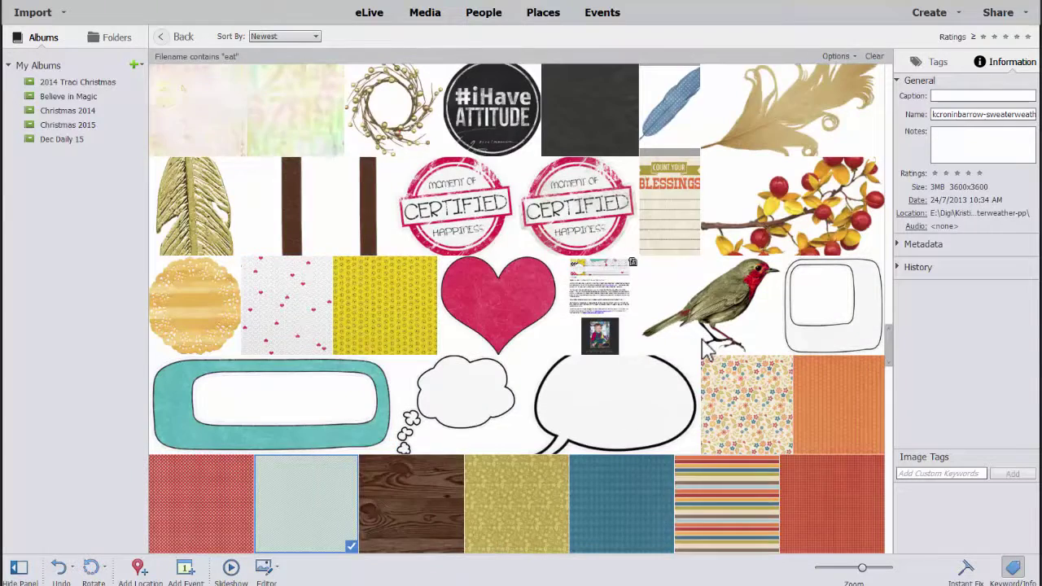
{"action": "key", "text": "Down"}
{"action": "key", "text": "Down"}
{"action": "key", "text": "Down"}
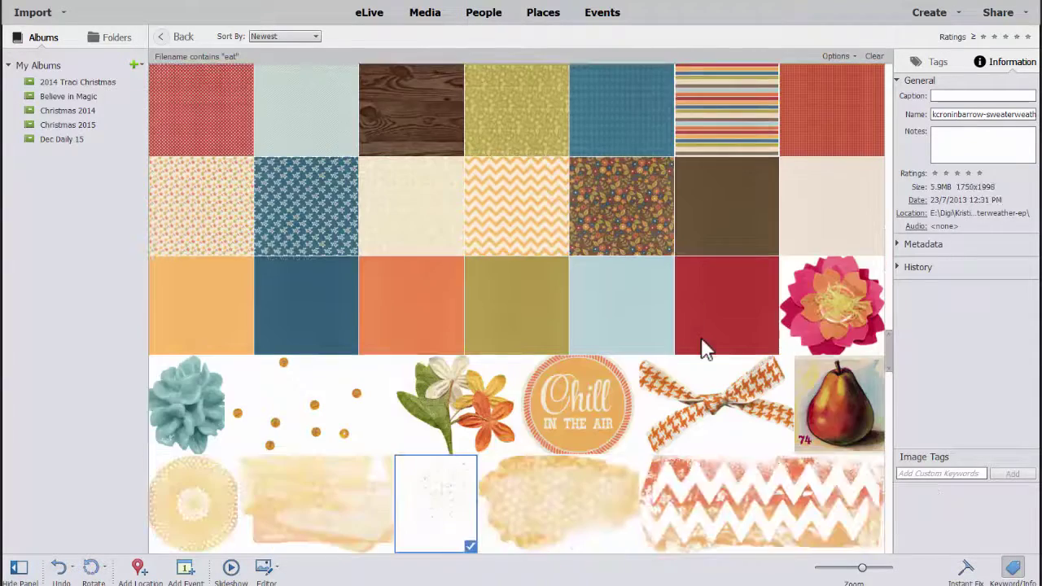
Select the dark wood paper, brown floral paper, teal flower, flower bunch and orange bow, and open them in the Editor
{"action": "left_click", "coordinate": [441, 74]}
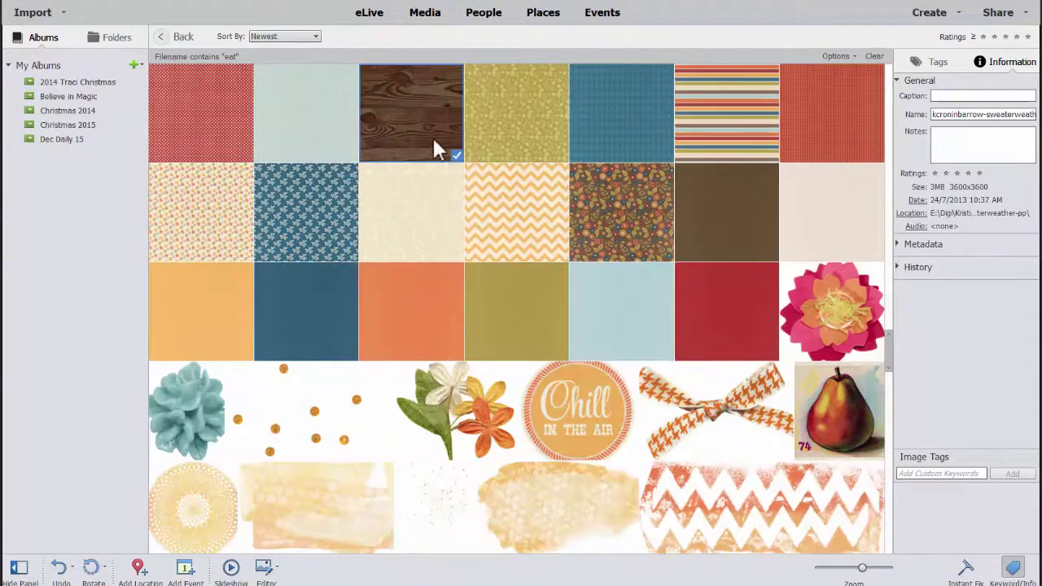
{"action": "left_click", "coordinate": [624, 218], "text": "ctrl"}
{"action": "left_click", "coordinate": [221, 405], "text": "ctrl"}
{"action": "left_click", "coordinate": [423, 440], "text": "ctrl"}
{"action": "left_click", "coordinate": [644, 439], "text": "ctrl"}
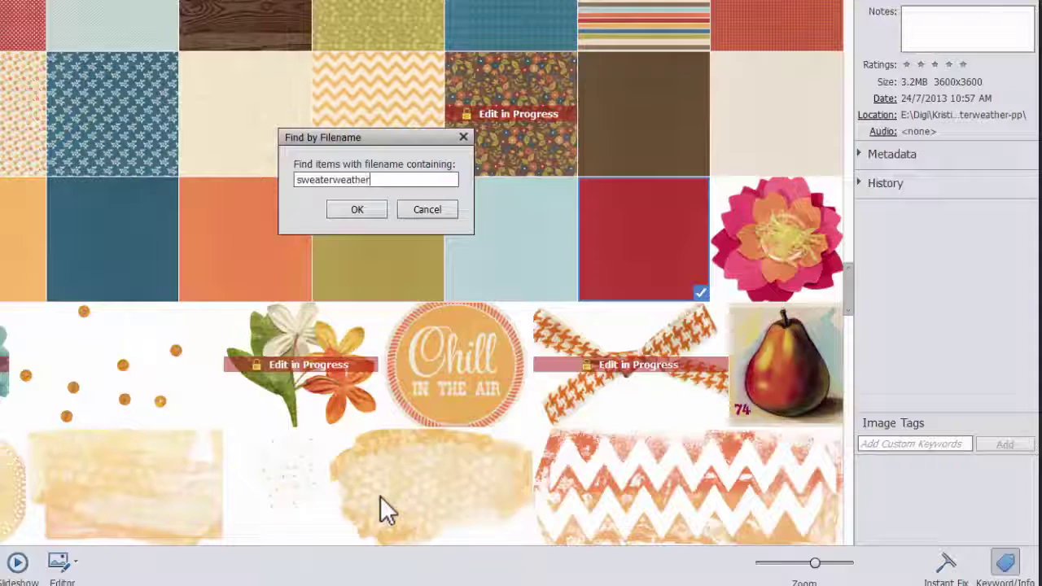
Find Organizer items with filenames containing "sweaterweather" and browse the kit's papers and elements to the end
{"action": "key", "text": "Return"}
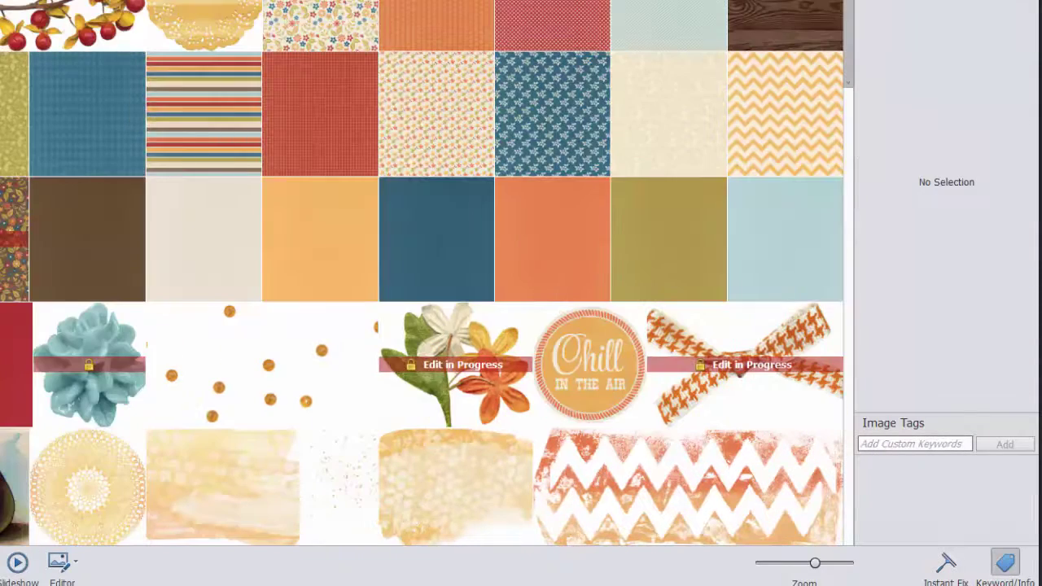
{"action": "left_click", "coordinate": [16, 245]}
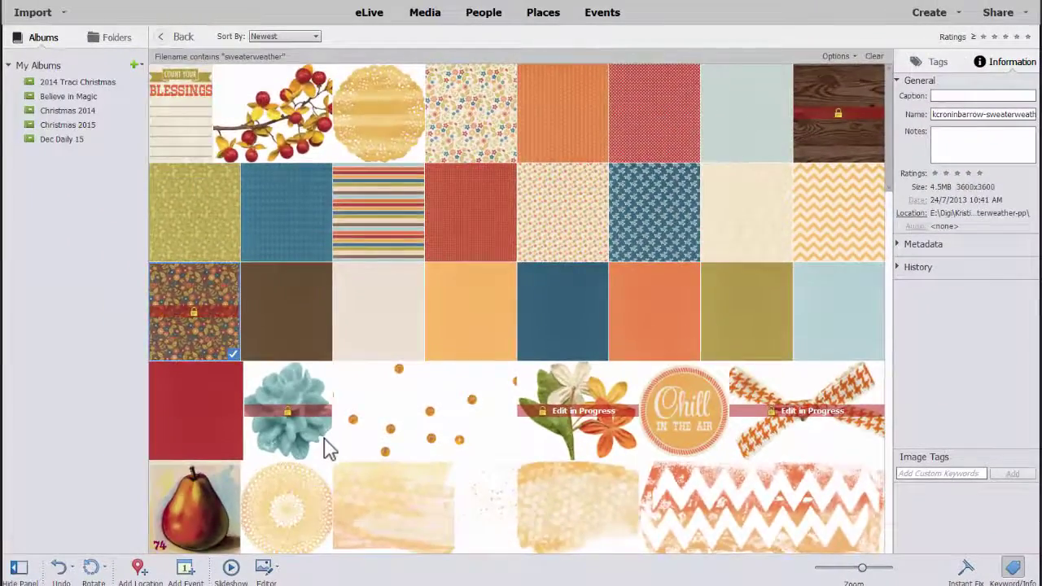
{"action": "key", "text": "Down"}
{"action": "key", "text": "Down"}
{"action": "key", "text": "Down"}
{"action": "key", "text": "Down"}
{"action": "key", "text": "Down"}
{"action": "key", "text": "Down"}
{"action": "key", "text": "Down"}
{"action": "key", "text": "Down"}
{"action": "key", "text": "Down"}
{"action": "key", "text": "Down"}
{"action": "key", "text": "Down"}
{"action": "key", "text": "Down"}
{"action": "key", "text": "Down"}
{"action": "key", "text": "Down"}
{"action": "key", "text": "Down"}
{"action": "key", "text": "Down"}
{"action": "key", "text": "Down"}
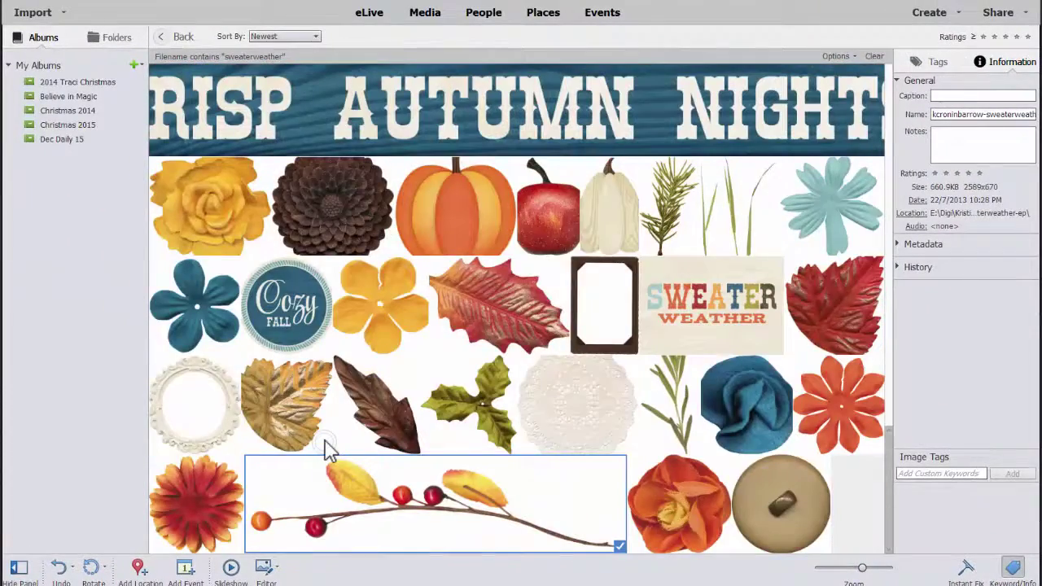
Select the orange fabric rose beside the tan button and open it in the Editor
{"action": "left_click", "coordinate": [325, 442]}
{"action": "left_click", "coordinate": [325, 445]}
{"action": "left_click", "coordinate": [352, 428]}
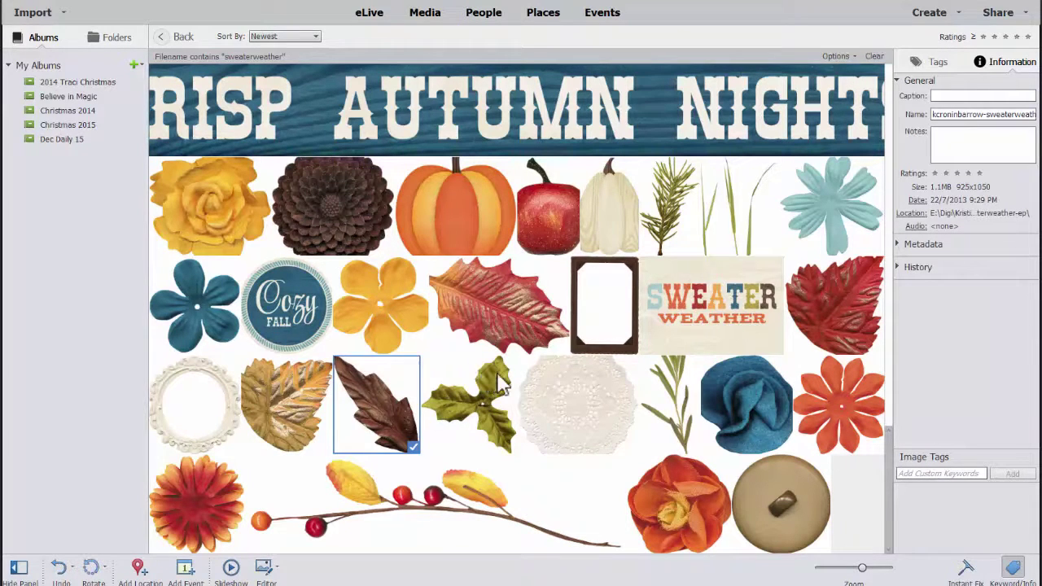
{"action": "left_click", "coordinate": [702, 526]}
{"action": "key", "text": "ctrl+i"}
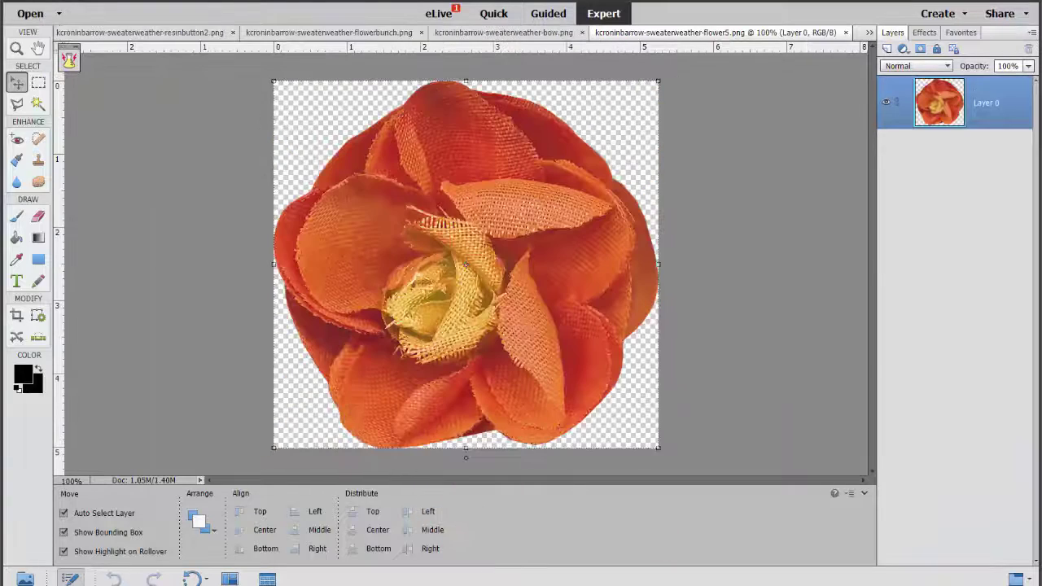
Show the open files, return to the scrapbook page, and add the dark wood paper as its bottom layer
{"action": "left_click", "coordinate": [25, 579]}
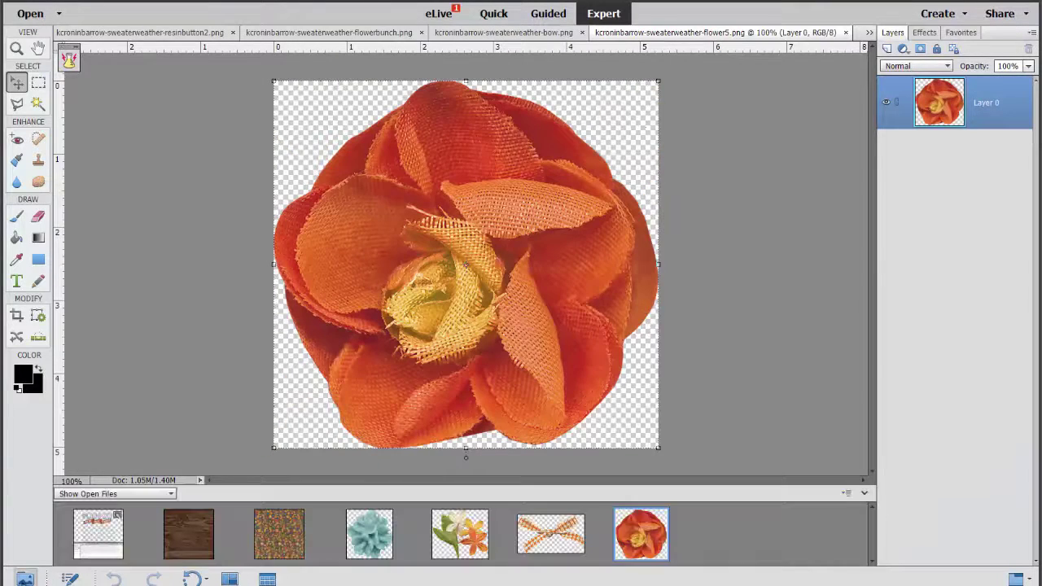
{"action": "double_click", "coordinate": [85, 538]}
{"action": "left_click_drag", "start_coordinate": [189, 539], "coordinate": [330, 240]}
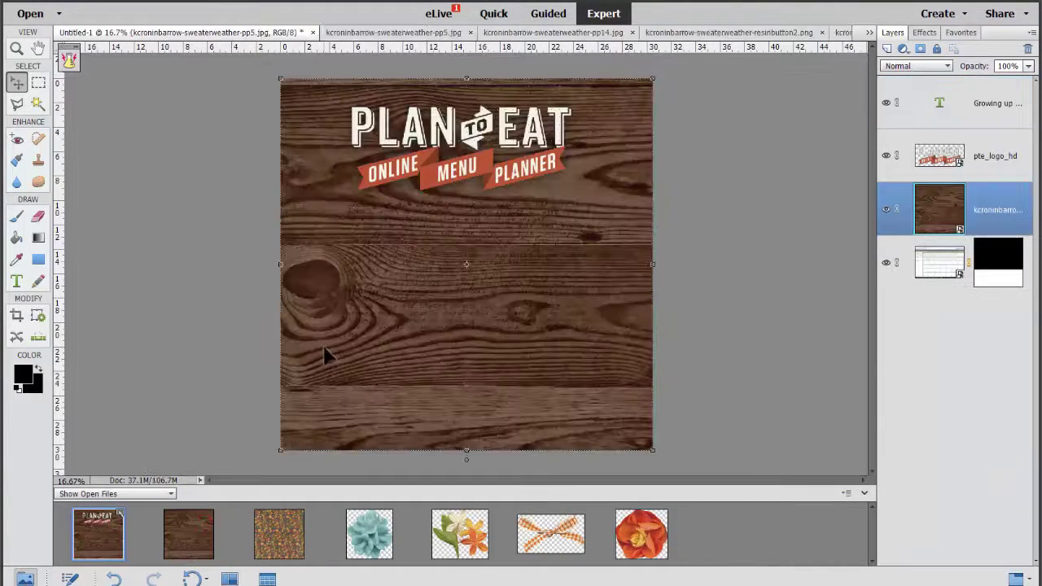
{"action": "key", "text": "ctrl+bracketleft"}
{"action": "left_click", "coordinate": [213, 349]}
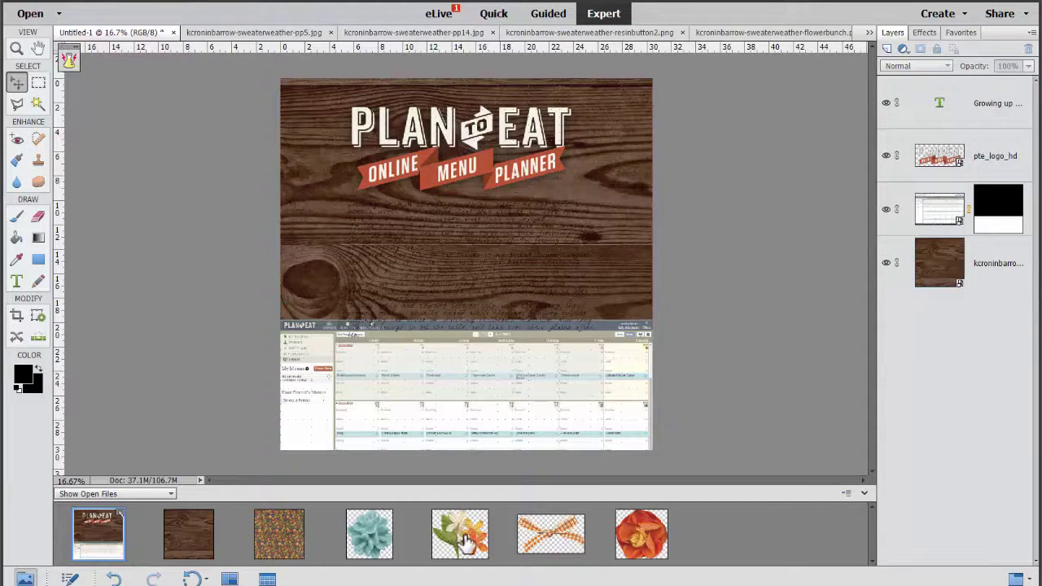
Add the orange bow to the page and position it over the screenshot's upper-left corner
{"action": "left_click_drag", "start_coordinate": [551, 526], "coordinate": [409, 367]}
{"action": "left_click_drag", "start_coordinate": [460, 265], "coordinate": [363, 349]}
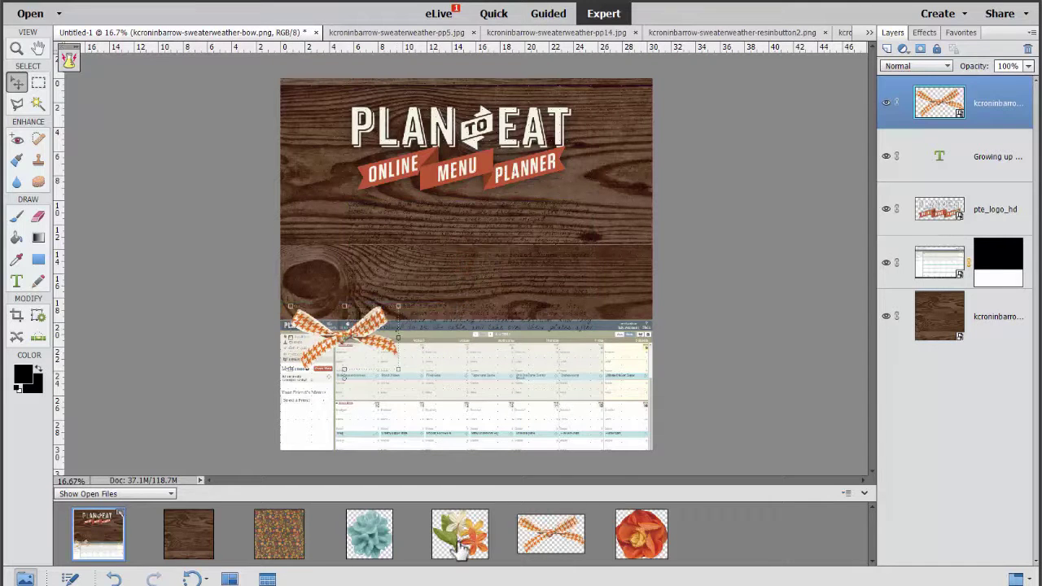
Add the flower bunch behind the orange bow and the teal resin flower in front, over the bow's lower centre
{"action": "left_click_drag", "start_coordinate": [460, 547], "coordinate": [388, 349]}
{"action": "left_click_drag", "start_coordinate": [505, 272], "coordinate": [367, 324]}
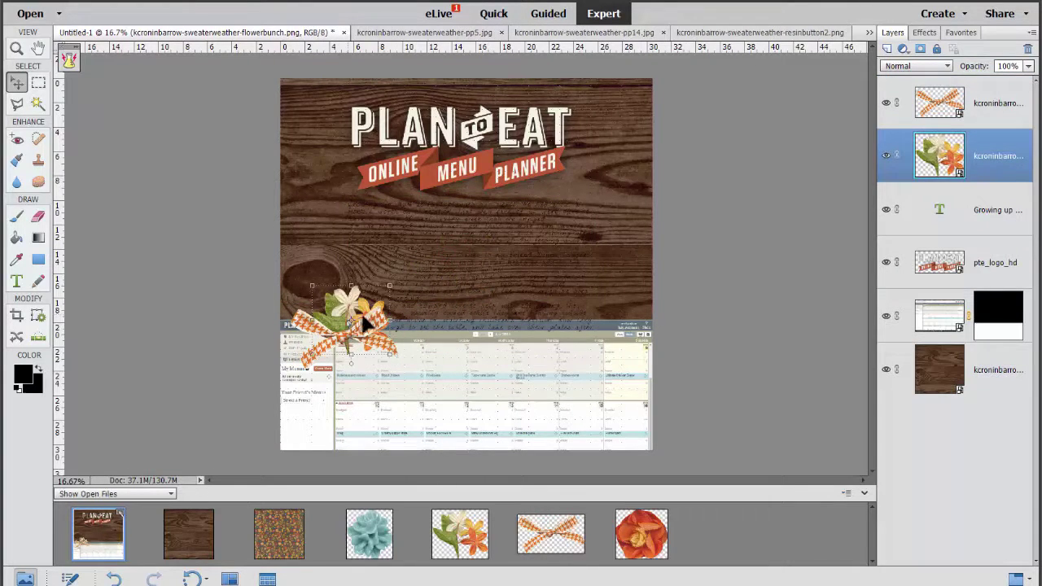
{"action": "left_click_drag", "start_coordinate": [369, 535], "coordinate": [453, 286]}
{"action": "key", "text": "ctrl+shift+bracketright"}
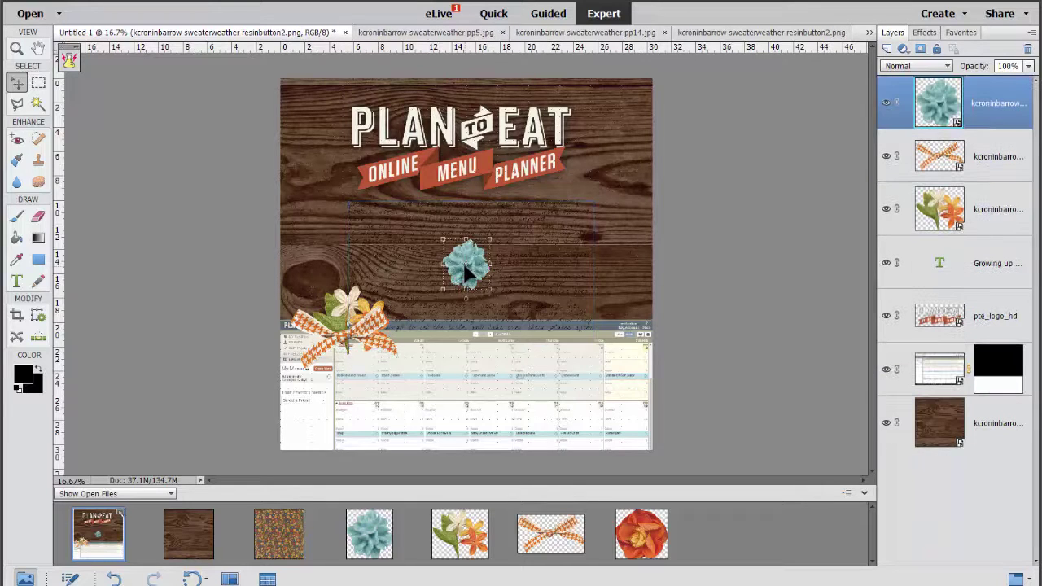
{"action": "left_click_drag", "start_coordinate": [480, 264], "coordinate": [352, 352]}
Apply drop shadow styles to the embellishments in the bow cluster, and add the orange fabric rose to the right of the logo
{"action": "left_click", "coordinate": [925, 32]}
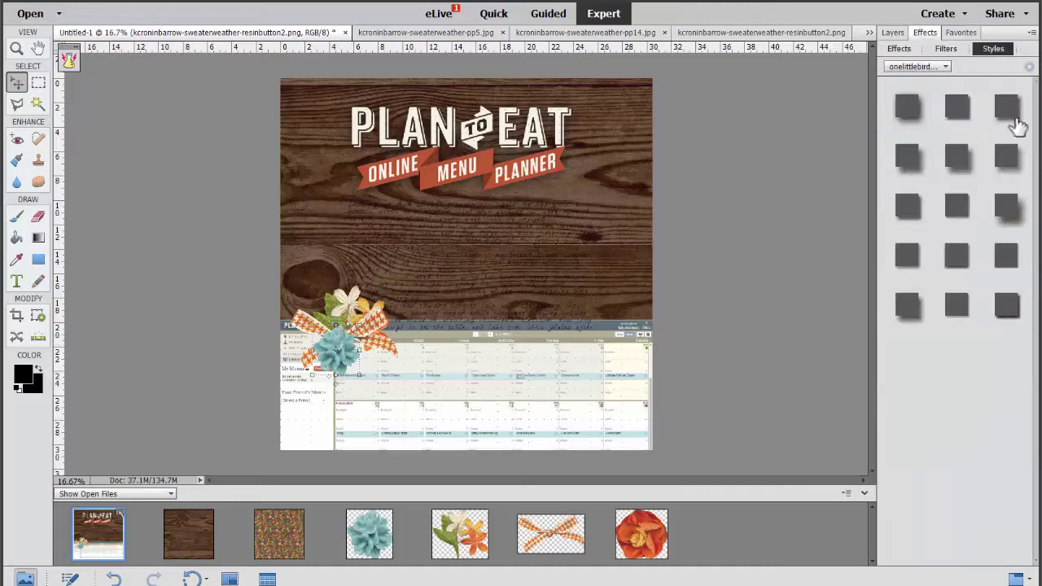
{"action": "left_click", "coordinate": [1006, 213]}
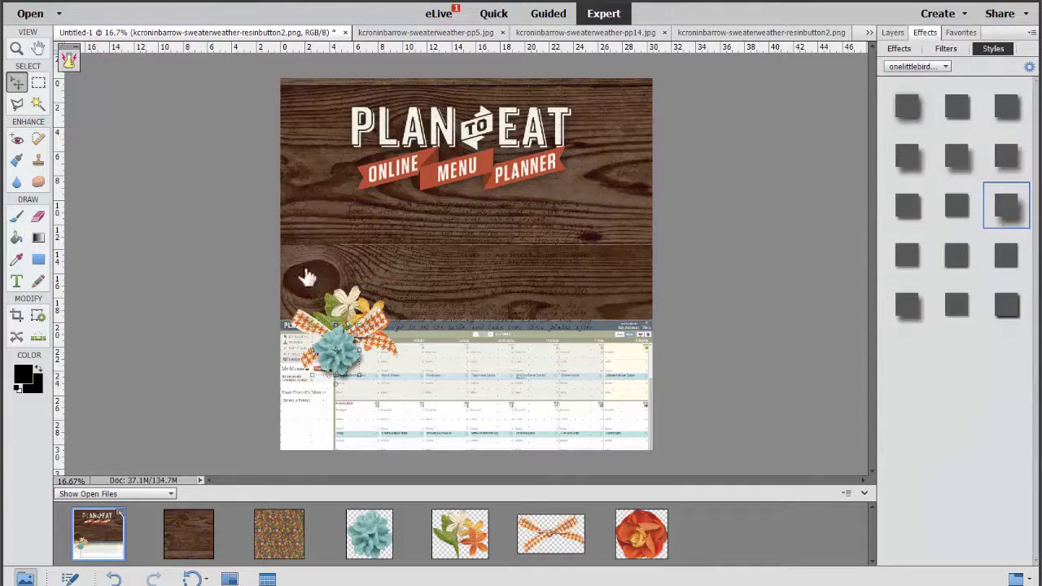
{"action": "left_click", "coordinate": [318, 334]}
{"action": "left_click", "coordinate": [1005, 163]}
{"action": "left_click", "coordinate": [346, 314]}
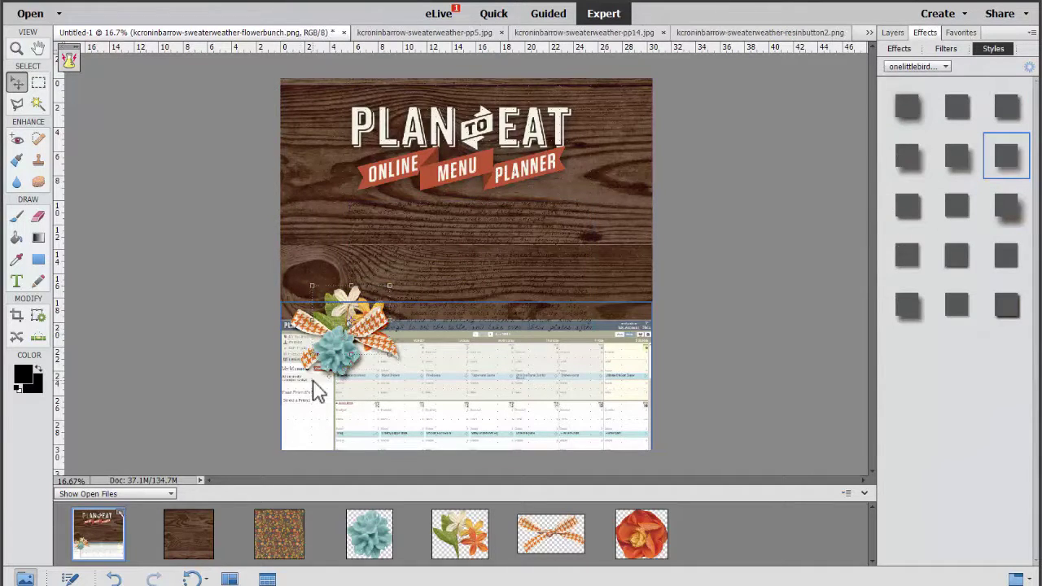
{"action": "left_click_drag", "start_coordinate": [655, 521], "coordinate": [621, 183]}
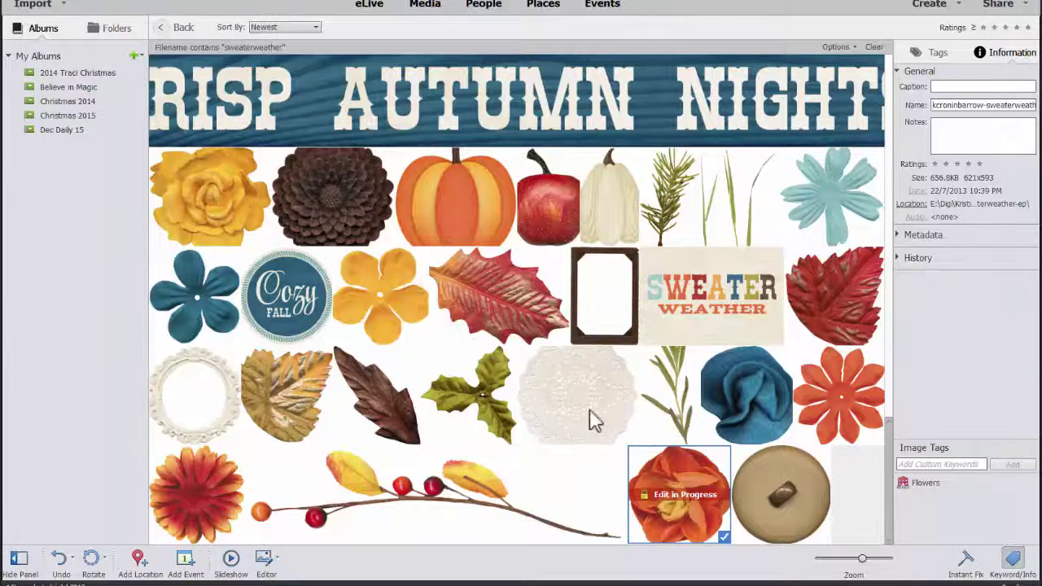
Select the lace doily and the yellow rose in the Organizer and open both in the Editor
{"action": "left_click", "coordinate": [471, 326]}
{"action": "left_click", "coordinate": [459, 367]}
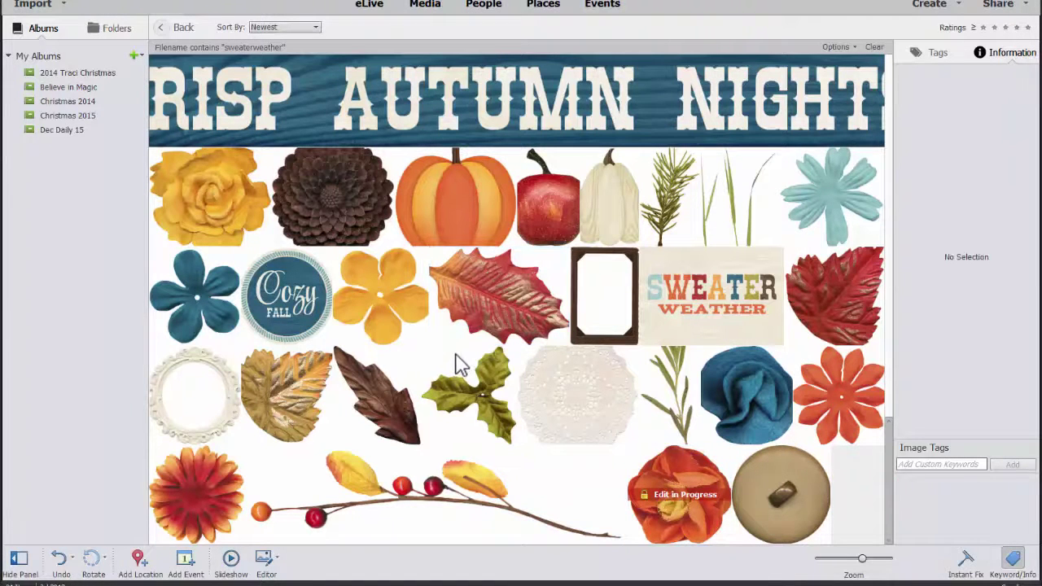
{"action": "left_click", "coordinate": [550, 427]}
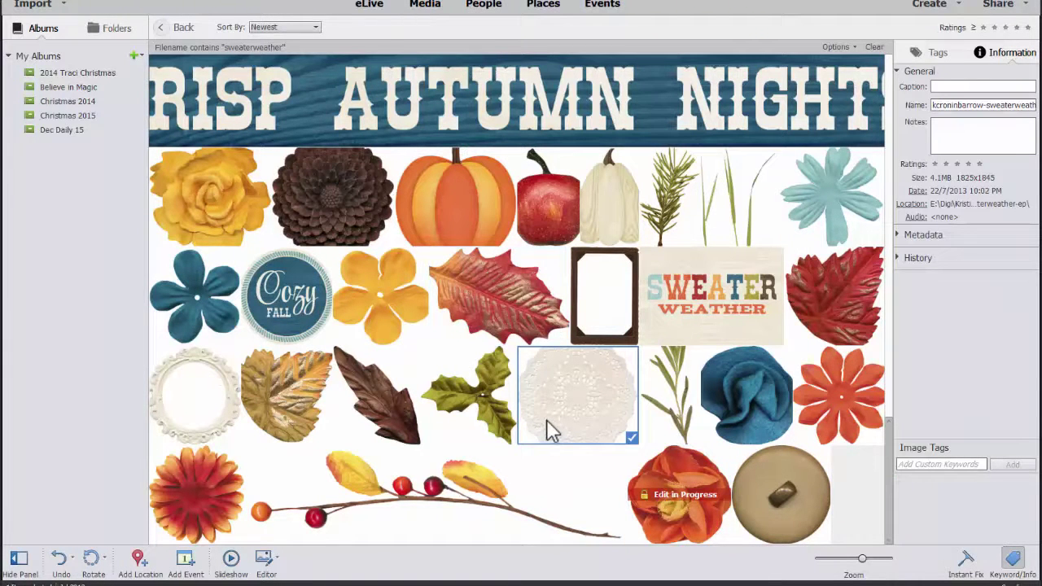
{"action": "left_click", "coordinate": [229, 213], "text": "ctrl"}
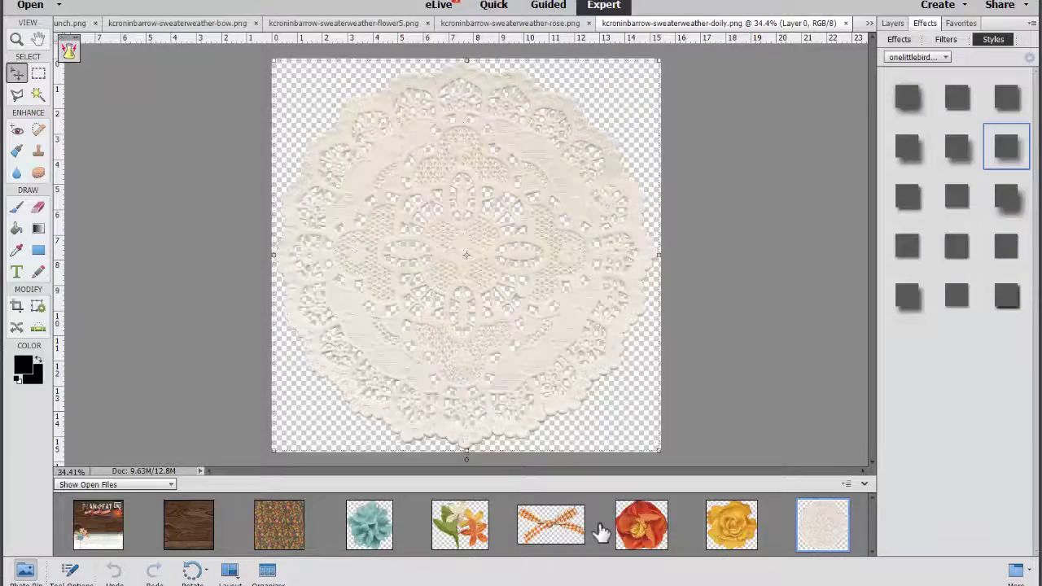
Return to the Organizer, select the red dotted eyelet ribbon and the red polka-dot ribbon, and open both in the Editor
{"action": "key", "text": "alt+Tab"}
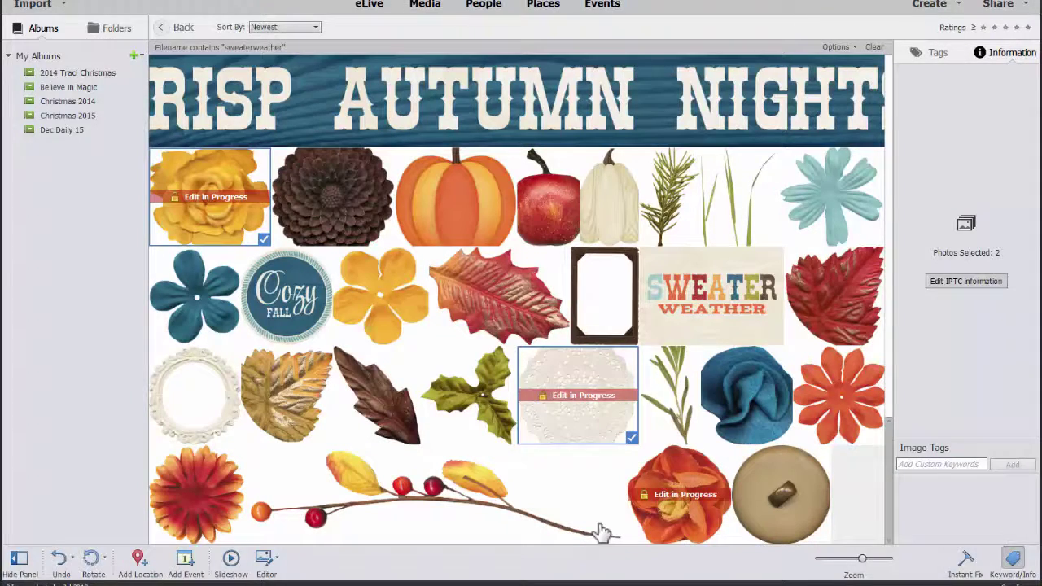
{"action": "key", "text": "Down"}
{"action": "key", "text": "Down"}
{"action": "key", "text": "Down"}
{"action": "key", "text": "Up"}
{"action": "key", "text": "Up"}
{"action": "key", "text": "Up"}
{"action": "key", "text": "Up"}
{"action": "key", "text": "Up"}
{"action": "key", "text": "Up"}
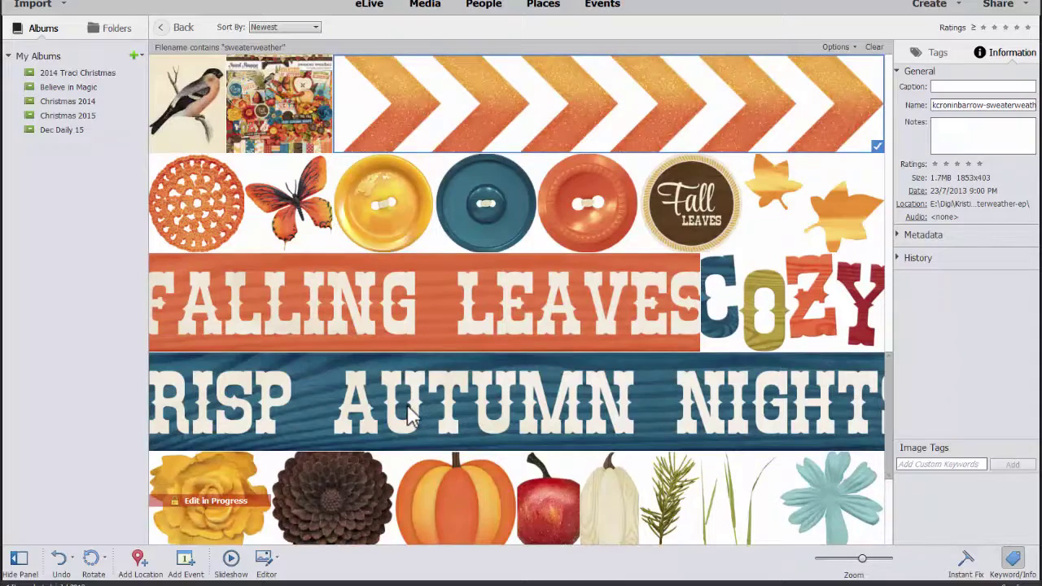
{"action": "key", "text": "Up"}
{"action": "key", "text": "Up"}
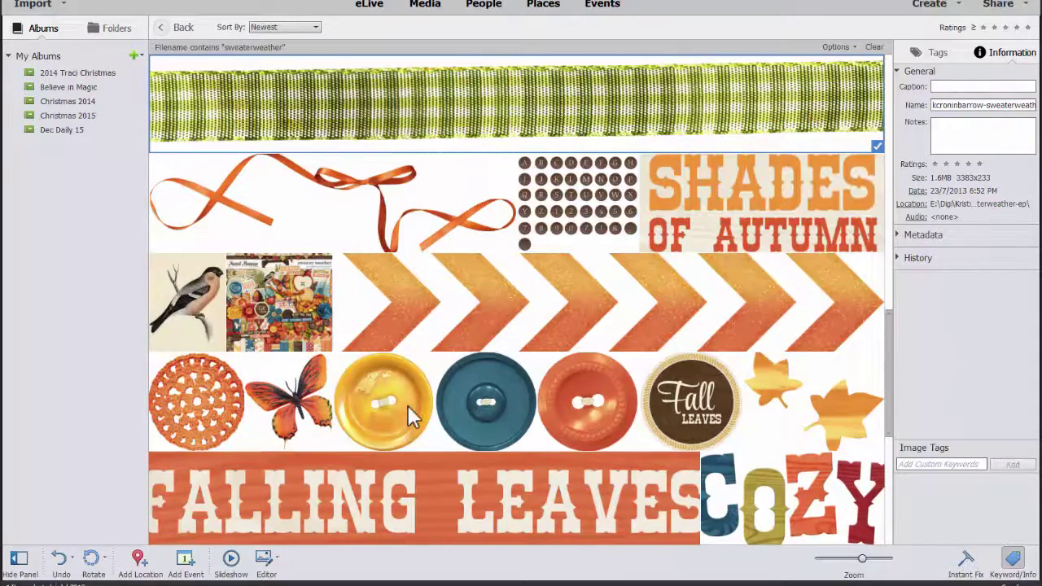
{"action": "key", "text": "Up"}
{"action": "key", "text": "Up"}
{"action": "key", "text": "Up"}
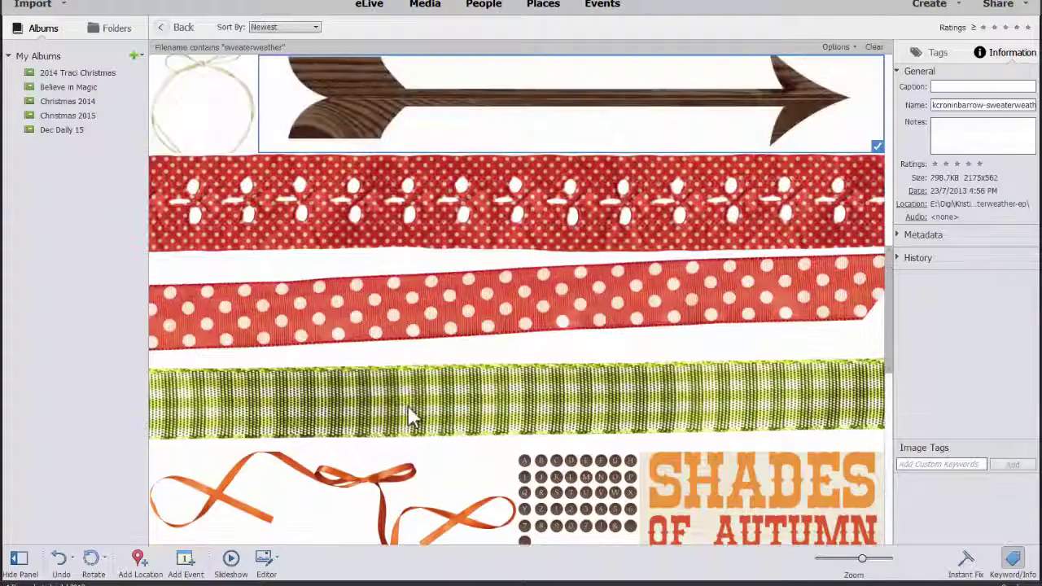
{"action": "left_click_drag", "start_coordinate": [313, 215], "coordinate": [419, 542]}
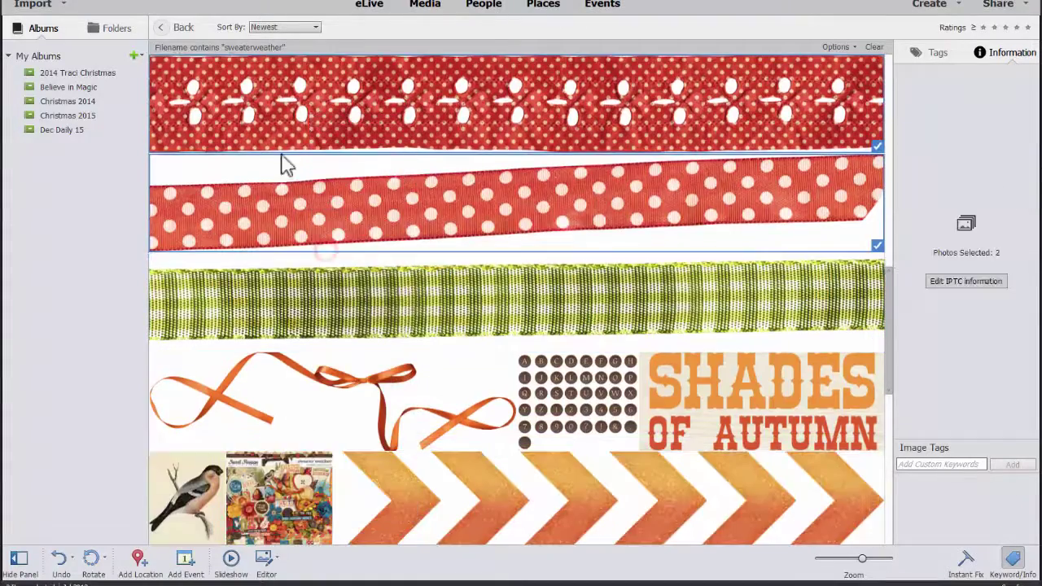
{"action": "left_click_drag", "start_coordinate": [267, 139], "coordinate": [330, 149]}
{"action": "key", "text": "ctrl+i"}
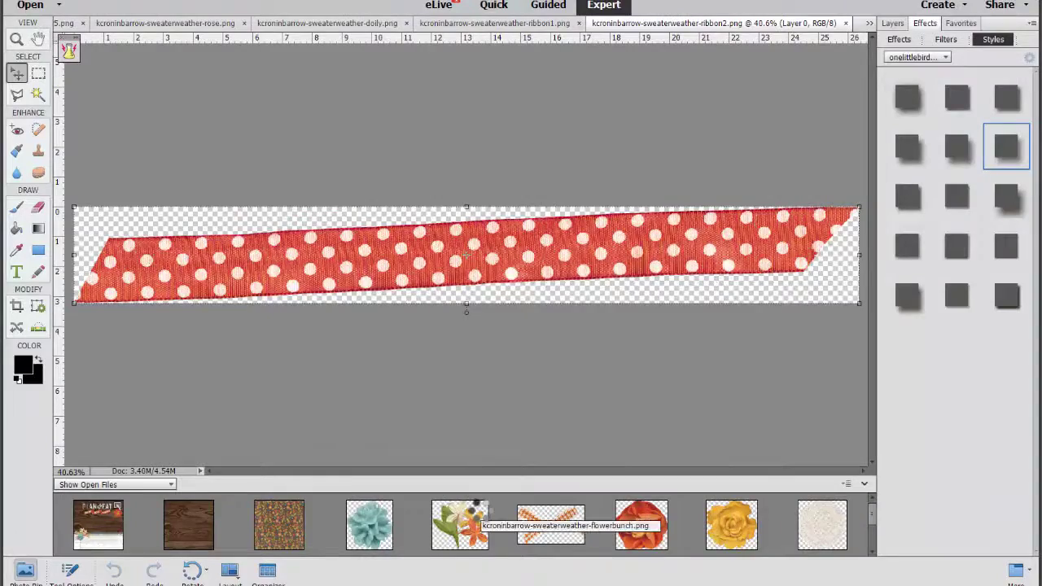
Return to the Organizer, select the textured orange paint wash beside the chevron stamp, and open it in the Editor
{"action": "key", "text": "alt+Tab"}
{"action": "left_click", "coordinate": [324, 91]}
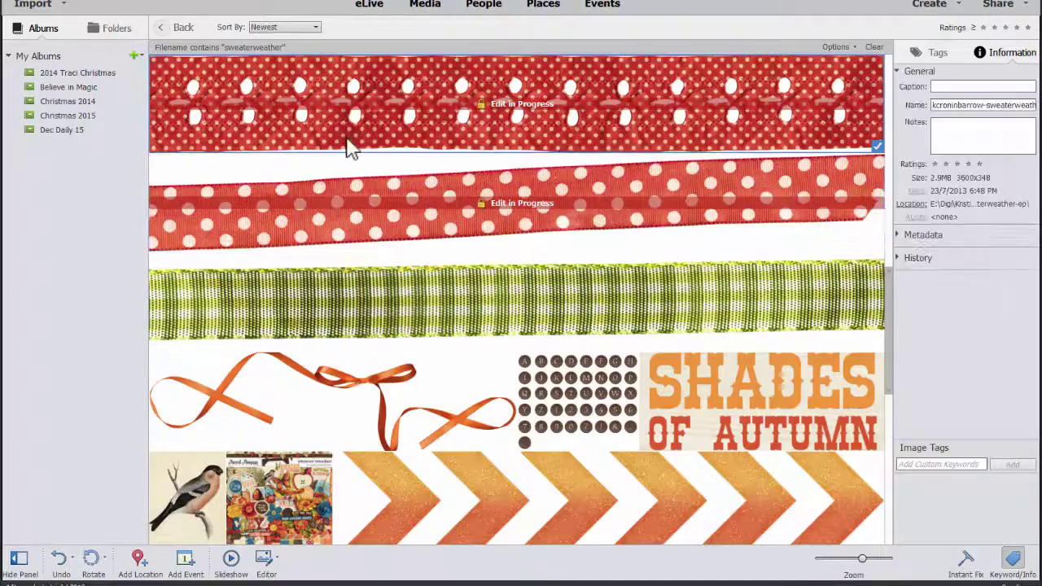
{"action": "scroll", "coordinate": [360, 205], "scroll_direction": "up", "scroll_amount": 5}
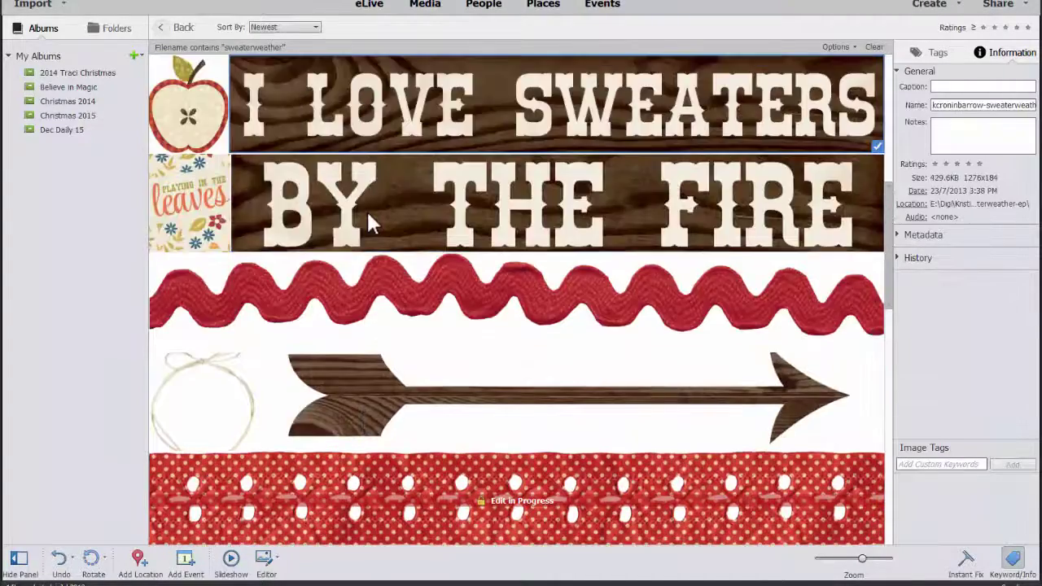
{"action": "scroll", "coordinate": [367, 216], "scroll_direction": "up", "scroll_amount": 3}
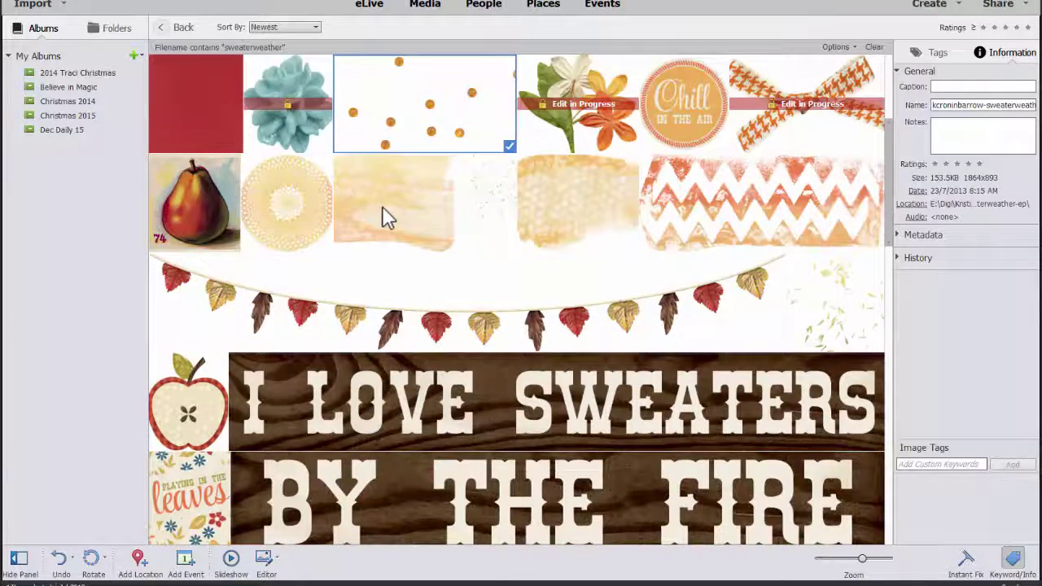
{"action": "scroll", "coordinate": [382, 206], "scroll_direction": "up", "scroll_amount": 1}
{"action": "left_click", "coordinate": [574, 301]}
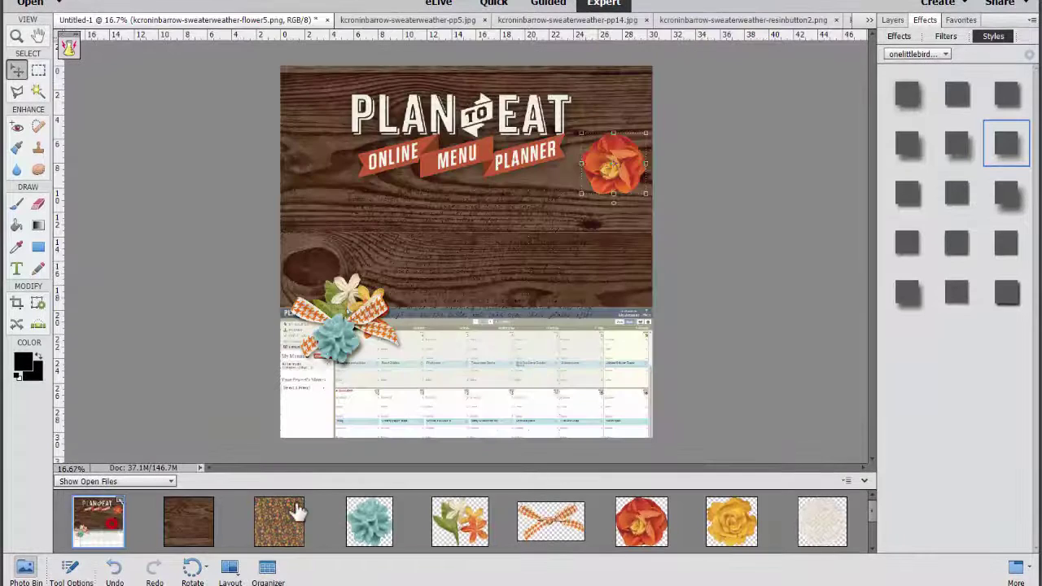
Add the textured paint wash to the page behind the journaling and position it below the logo, slightly left of centre
{"action": "scroll", "coordinate": [870, 513], "scroll_direction": "down", "scroll_amount": 2}
{"action": "mouse_move", "coordinate": [279, 531]}
{"action": "left_mouse_down"}
{"action": "mouse_move", "coordinate": [333, 384]}
{"action": "mouse_move", "coordinate": [449, 284]}
{"action": "mouse_move", "coordinate": [452, 269]}
{"action": "left_mouse_up"}
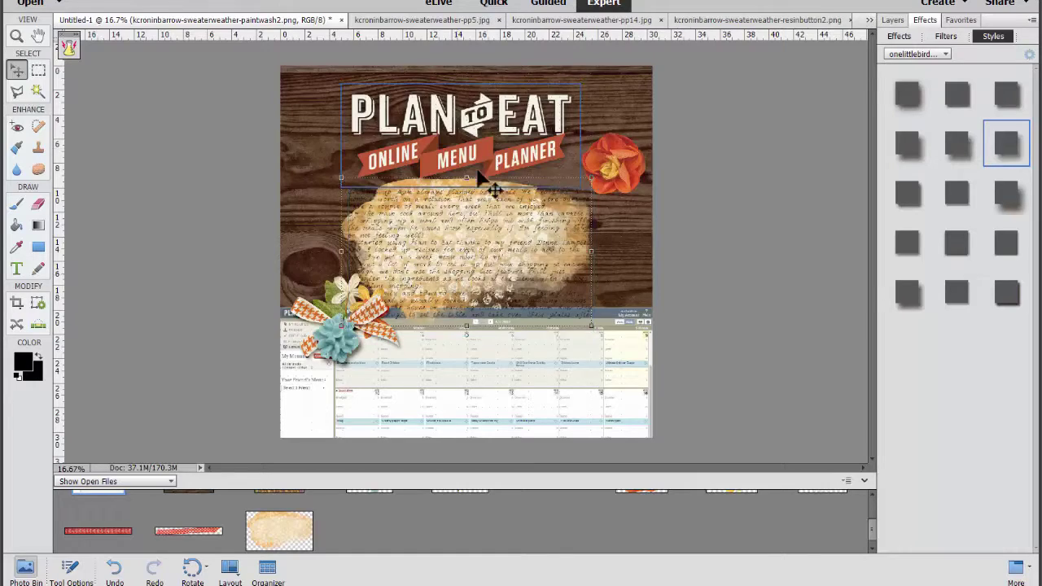
{"action": "left_click_drag", "start_coordinate": [452, 184], "coordinate": [423, 210]}
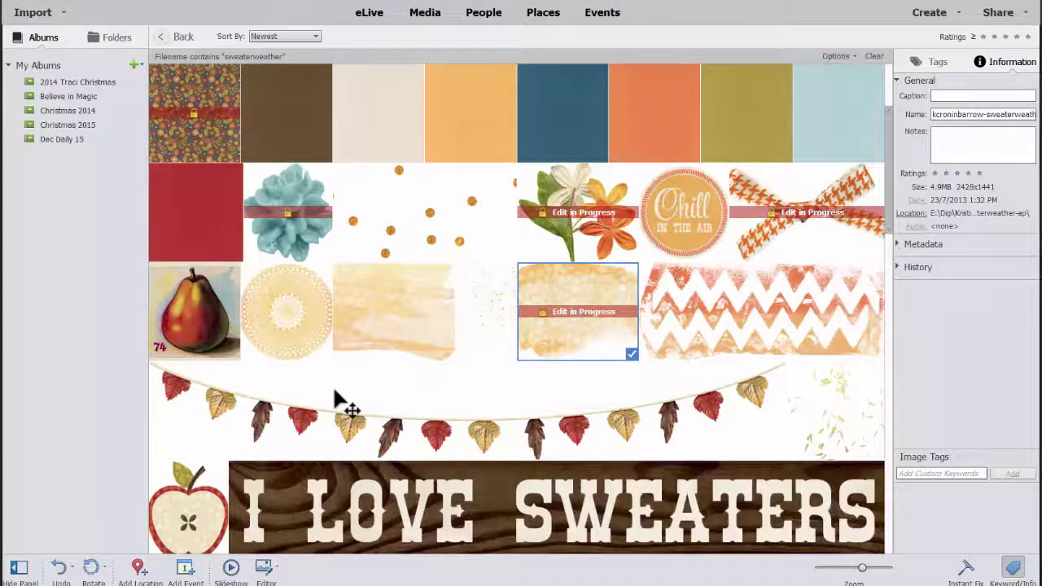
Select the lighter paint wash beside the yellow doily in the Organizer and open it in the Editor
{"action": "left_click", "coordinate": [430, 302]}
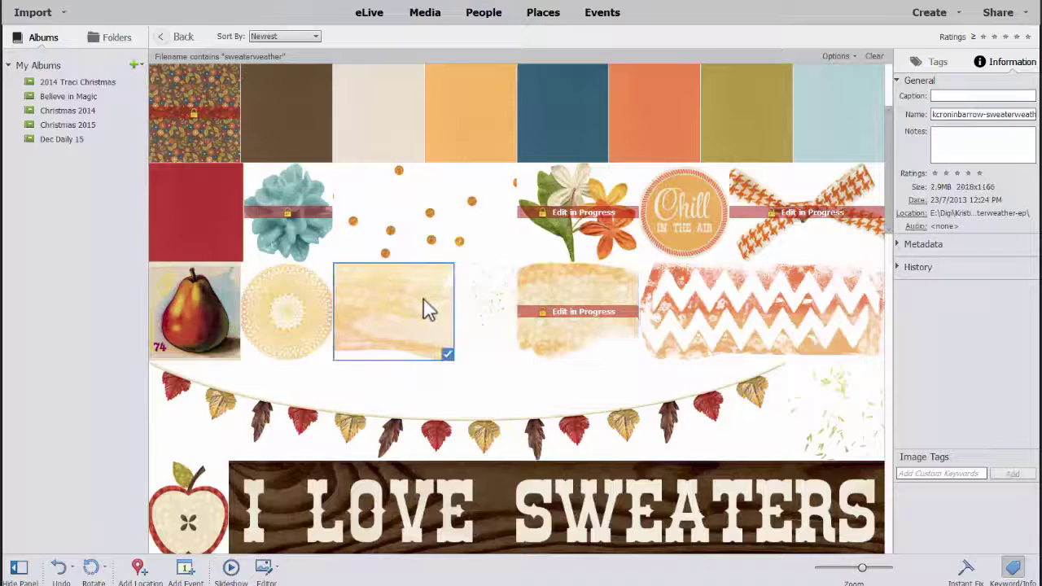
{"action": "right_click", "coordinate": [423, 300]}
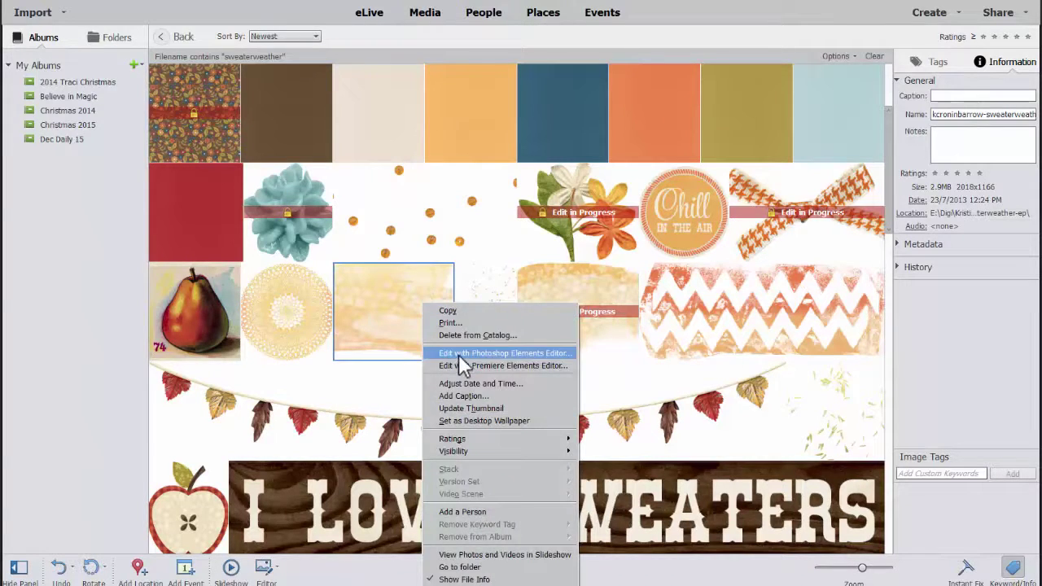
{"action": "left_click", "coordinate": [458, 354]}
{"action": "key", "text": "alt+Tab"}
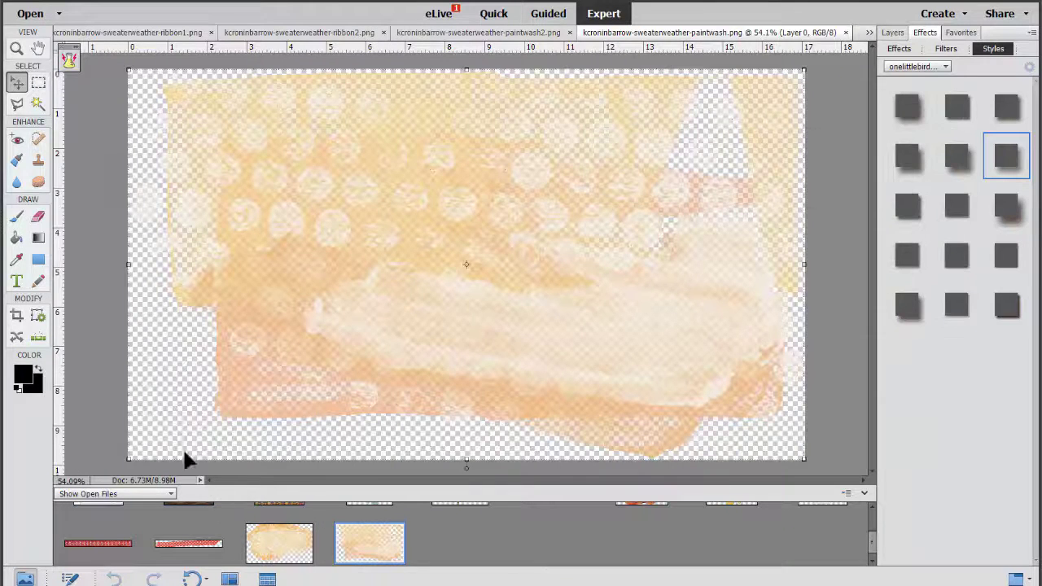
Open the halved apple from the Organizer in the Editor and add it to the middle of the scrapbook page
{"action": "key", "text": "alt+Tab"}
{"action": "scroll", "coordinate": [195, 424], "scroll_direction": "down", "scroll_amount": 3}
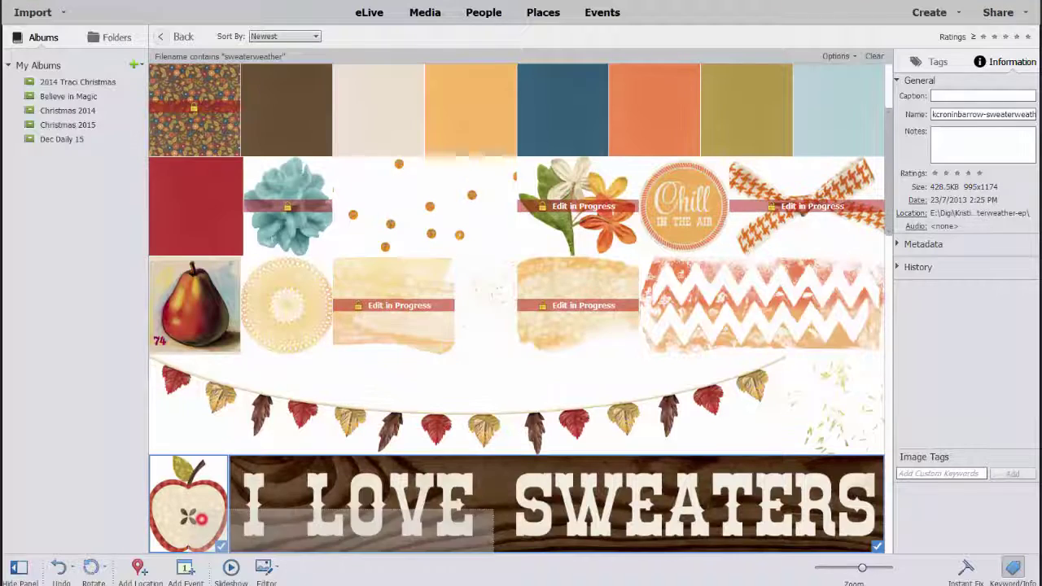
{"action": "left_click_drag", "start_coordinate": [197, 410], "coordinate": [228, 414]}
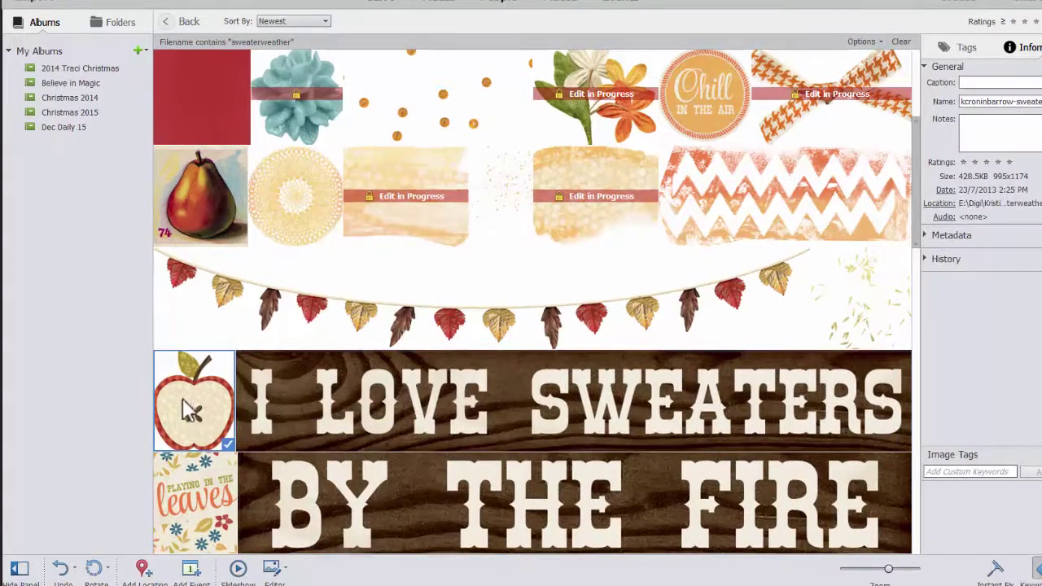
{"action": "left_click_drag", "start_coordinate": [362, 509], "coordinate": [465, 403]}
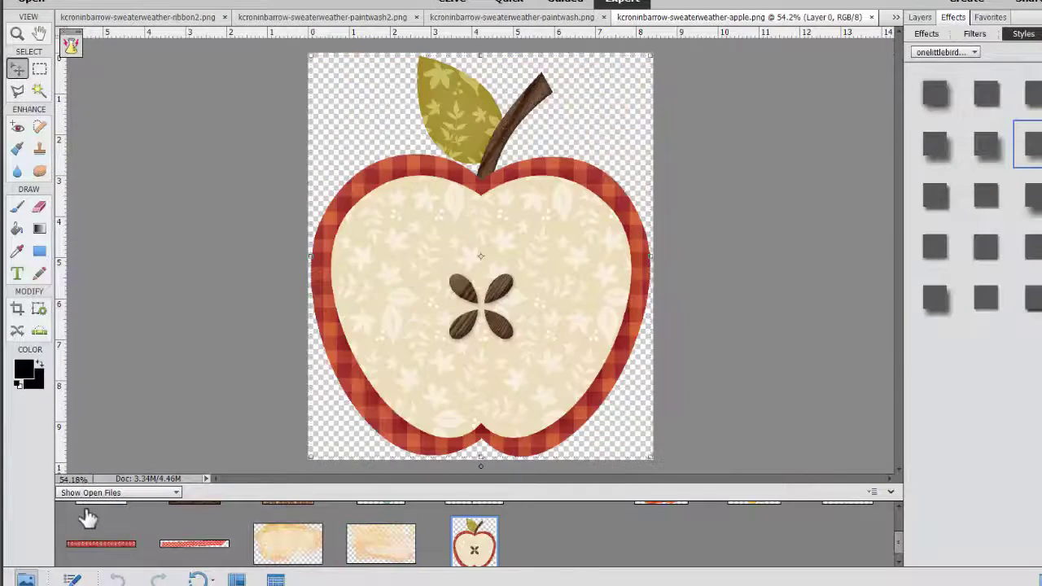
{"action": "double_click", "coordinate": [92, 502]}
{"action": "left_click_drag", "start_coordinate": [469, 554], "coordinate": [452, 272]}
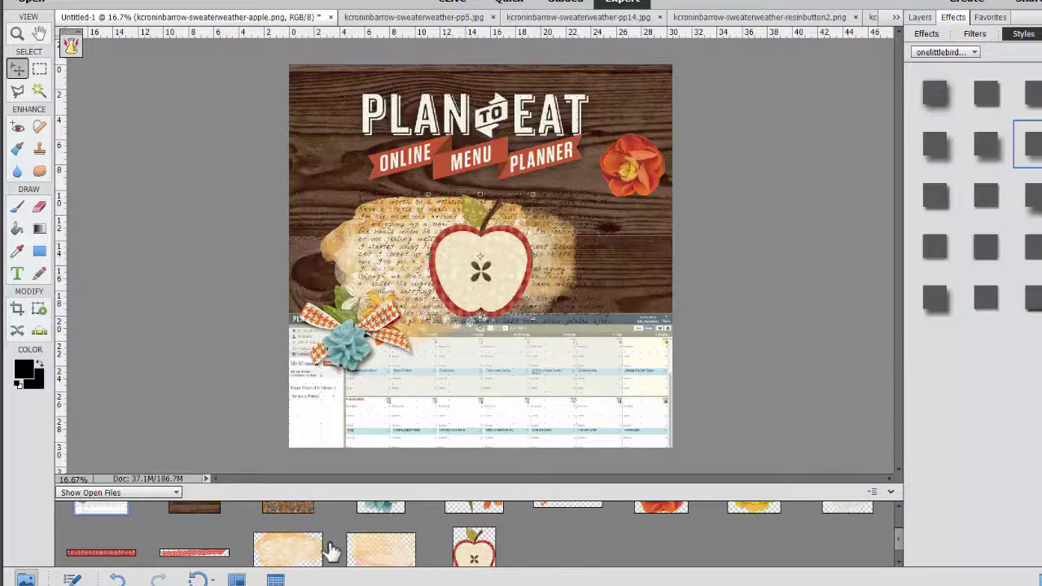
{"action": "mouse_move", "coordinate": [335, 553]}
{"action": "left_mouse_down"}
{"action": "mouse_move", "coordinate": [382, 228]}
{"action": "mouse_move", "coordinate": [531, 210]}
{"action": "left_mouse_up"}
{"action": "mouse_move", "coordinate": [417, 226]}
{"action": "left_mouse_down"}
{"action": "mouse_move", "coordinate": [461, 145]}
{"action": "mouse_move", "coordinate": [461, 197]}
{"action": "mouse_move", "coordinate": [460, 135]}
{"action": "mouse_move", "coordinate": [426, 188]}
{"action": "mouse_move", "coordinate": [534, 281]}
{"action": "mouse_move", "coordinate": [507, 198]}
{"action": "mouse_move", "coordinate": [466, 176]}
{"action": "left_mouse_up"}
{"action": "key", "text": "Delete"}
Duplicate the textured paint wash and place the copy about 4.4 cm right and 4.2 cm above the original
{"action": "left_click", "coordinate": [342, 257]}
{"action": "mouse_move", "coordinate": [344, 256]}
{"action": "left_mouse_down", "text": "alt"}
{"action": "mouse_move", "coordinate": [410, 204]}
{"action": "mouse_move", "coordinate": [390, 184]}
{"action": "mouse_move", "coordinate": [403, 216]}
{"action": "left_mouse_up", "text": "alt"}
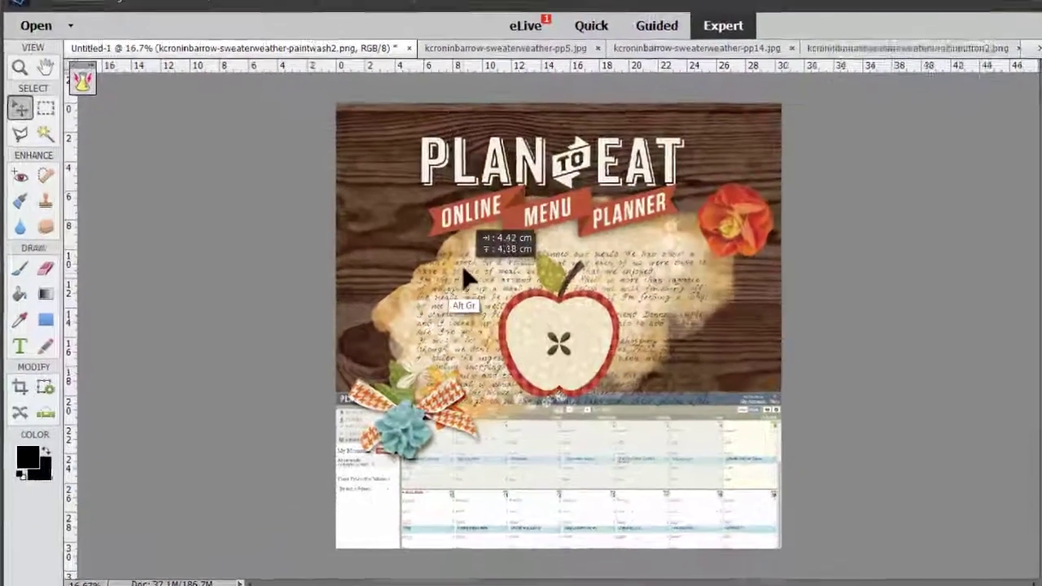
{"action": "left_click_drag", "start_coordinate": [469, 280], "coordinate": [466, 278]}
Try flipping the paint wash copy vertically, and undo the flip
{"action": "left_click", "coordinate": [119, 1]}
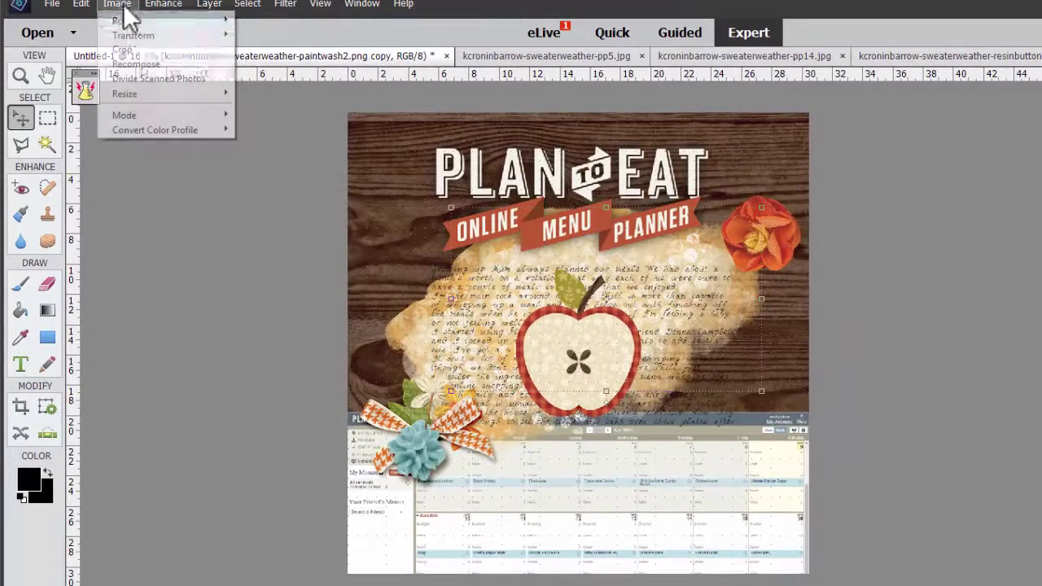
{"action": "mouse_move", "coordinate": [122, 15]}
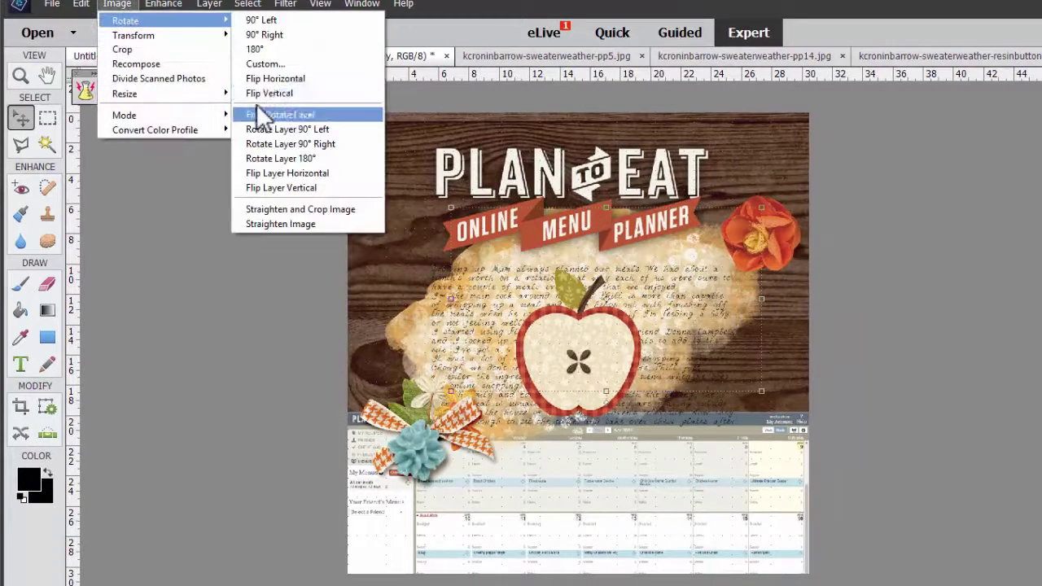
{"action": "left_click", "coordinate": [260, 115]}
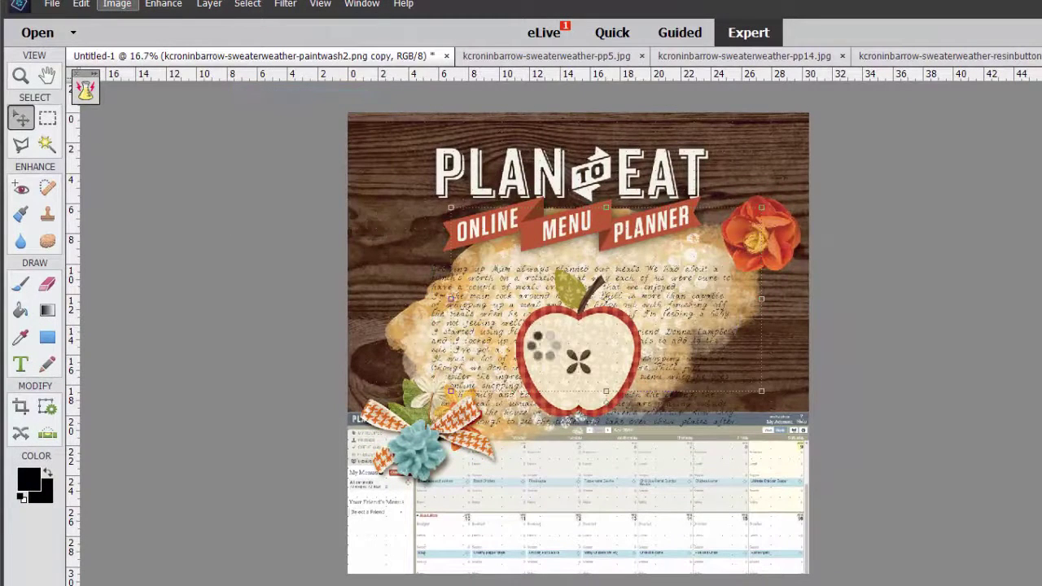
{"action": "key", "text": "ctrl+z"}
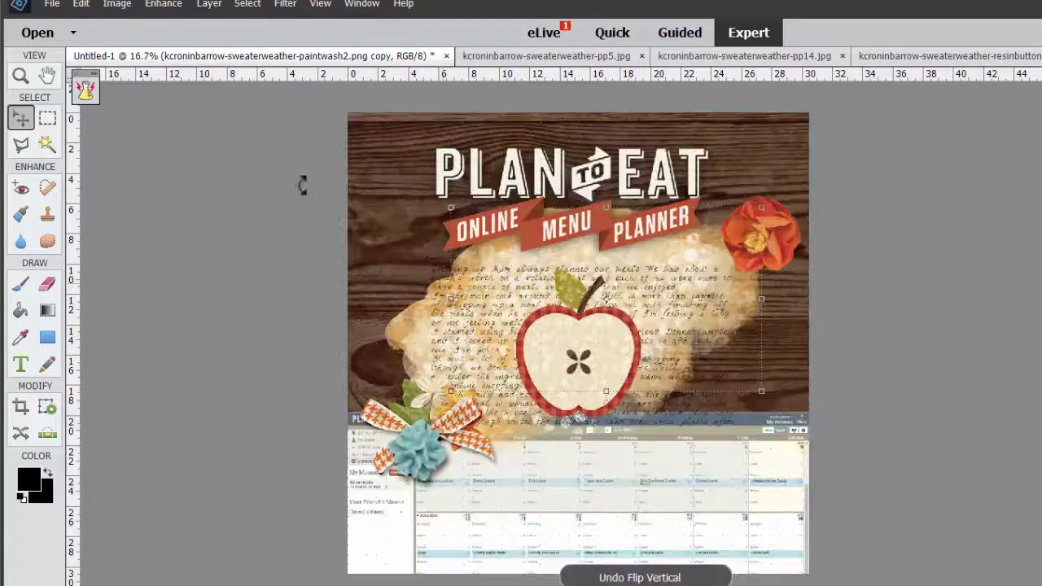
Save the page as a Photoshop file named "201604 Plan to Eat" in the LOAD516 folder under Scrapbooking
{"action": "left_click", "coordinate": [52, 4]}
{"action": "left_click", "coordinate": [92, 148]}
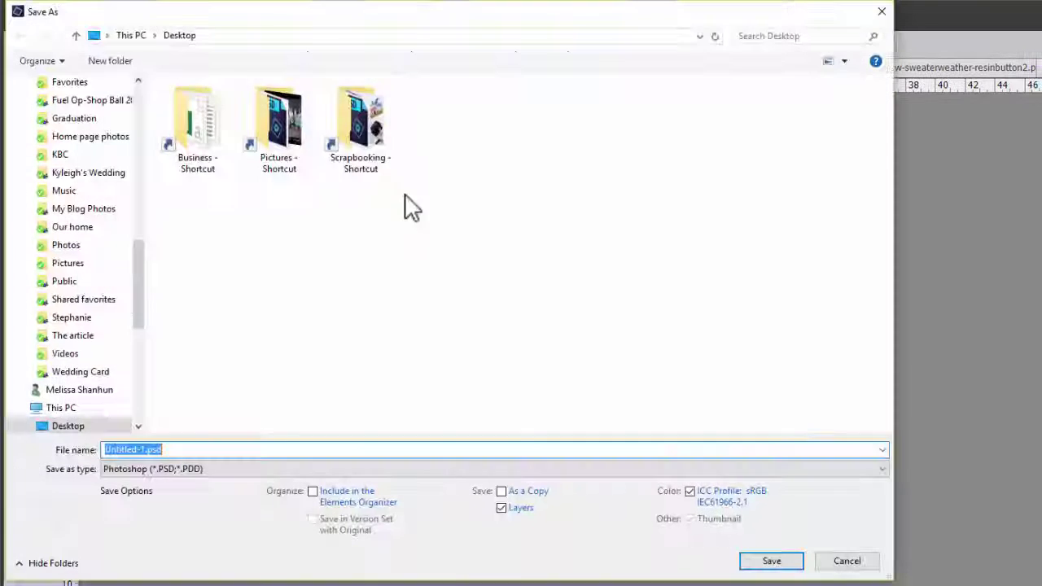
{"action": "double_click", "coordinate": [355, 135]}
{"action": "left_click", "coordinate": [255, 449]}
{"action": "type", "text": "load"}
{"action": "key", "text": "Down"}
{"action": "key", "text": "Down"}
{"action": "key", "text": "Down"}
{"action": "key", "text": "Return"}
{"action": "type", "text": "201604 Plan to "}
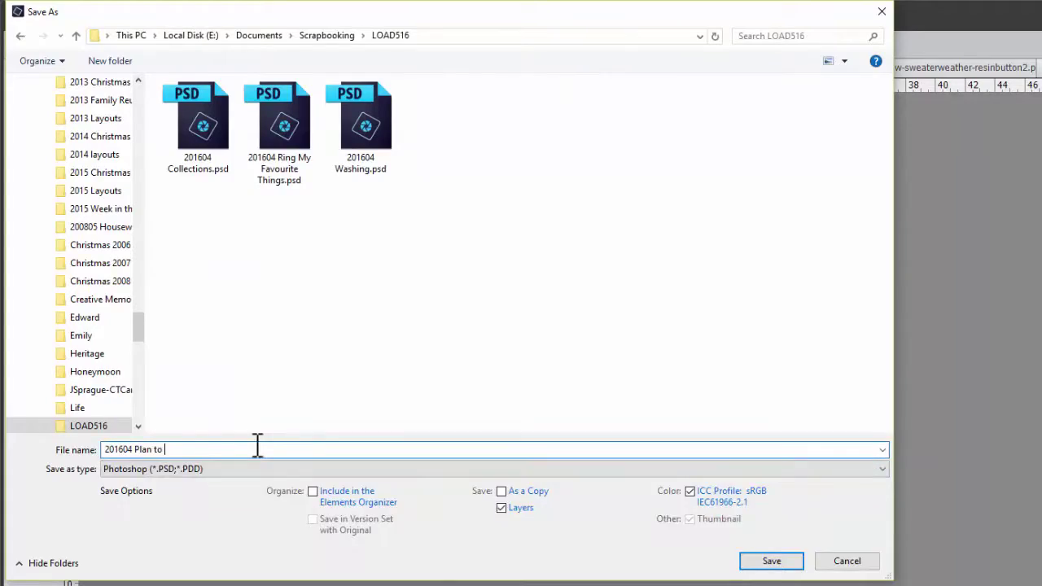
{"action": "type", "text": "Eat"}
{"action": "key", "text": "Return"}
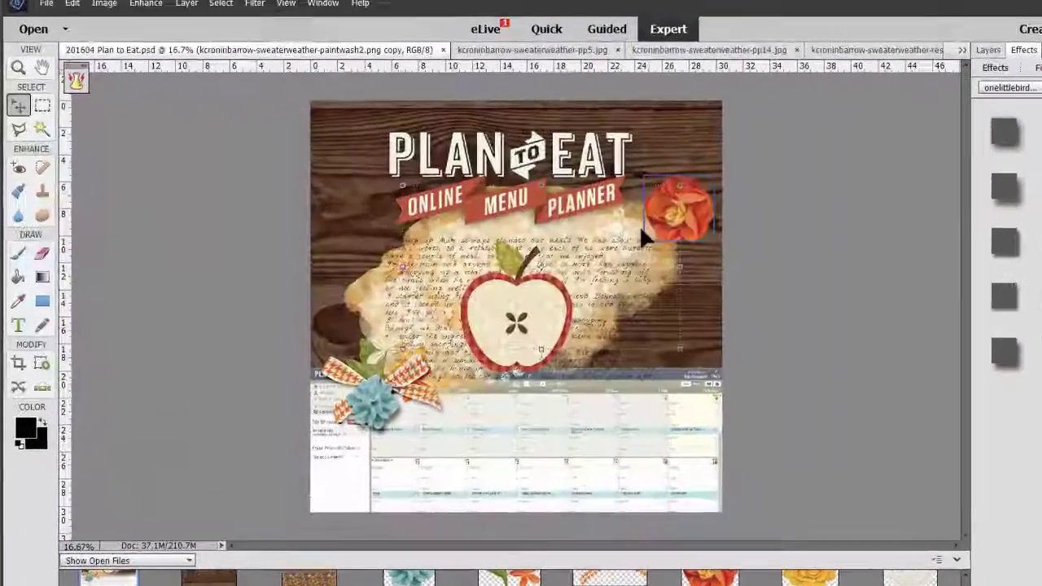
Flip the paint wash copy layer horizontally and vertically
{"action": "left_click", "coordinate": [103, 3]}
{"action": "mouse_move", "coordinate": [131, 18]}
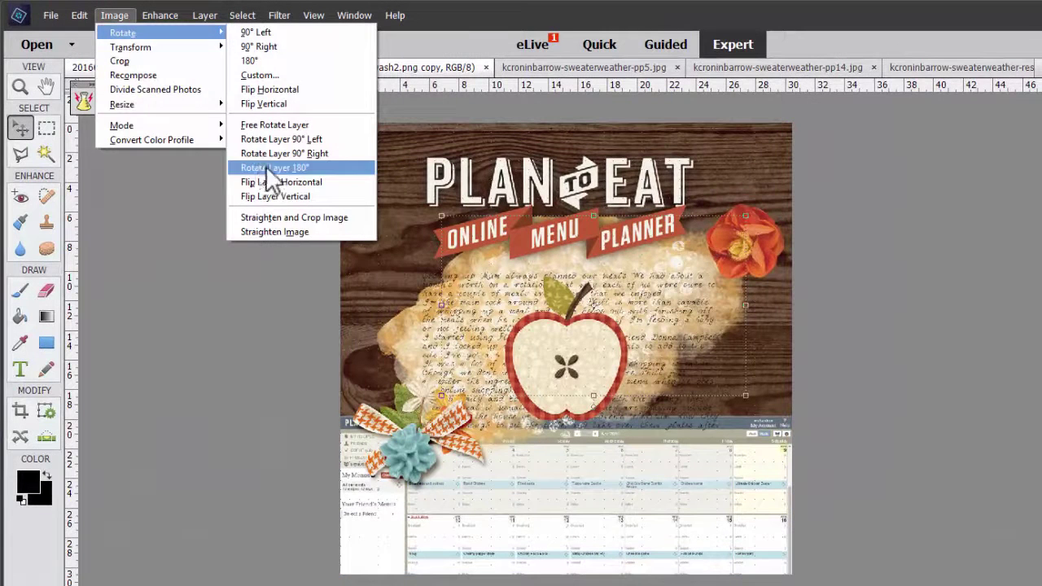
{"action": "left_click", "coordinate": [272, 184]}
{"action": "left_click", "coordinate": [114, 16]}
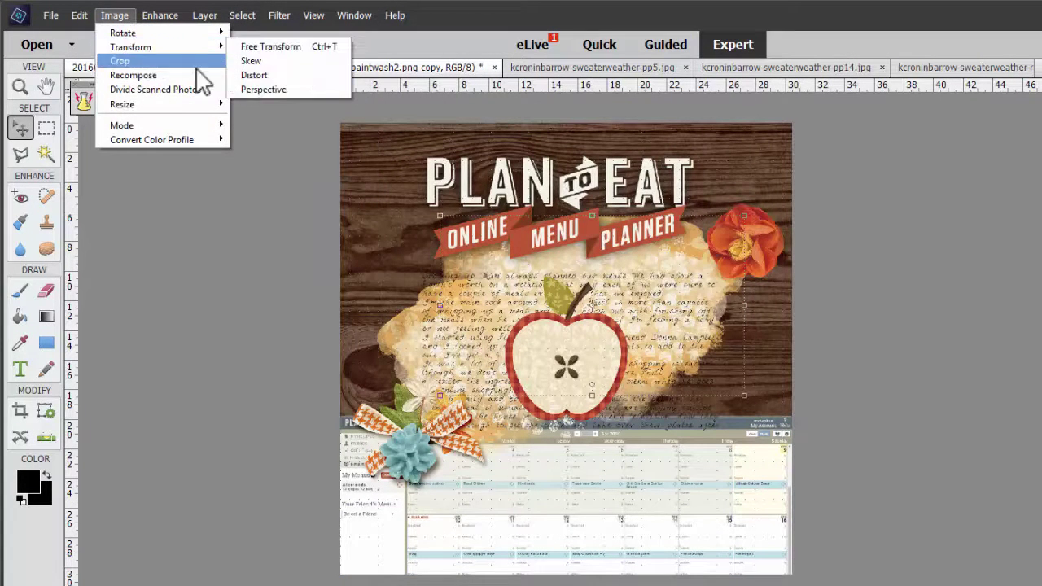
{"action": "mouse_move", "coordinate": [190, 106]}
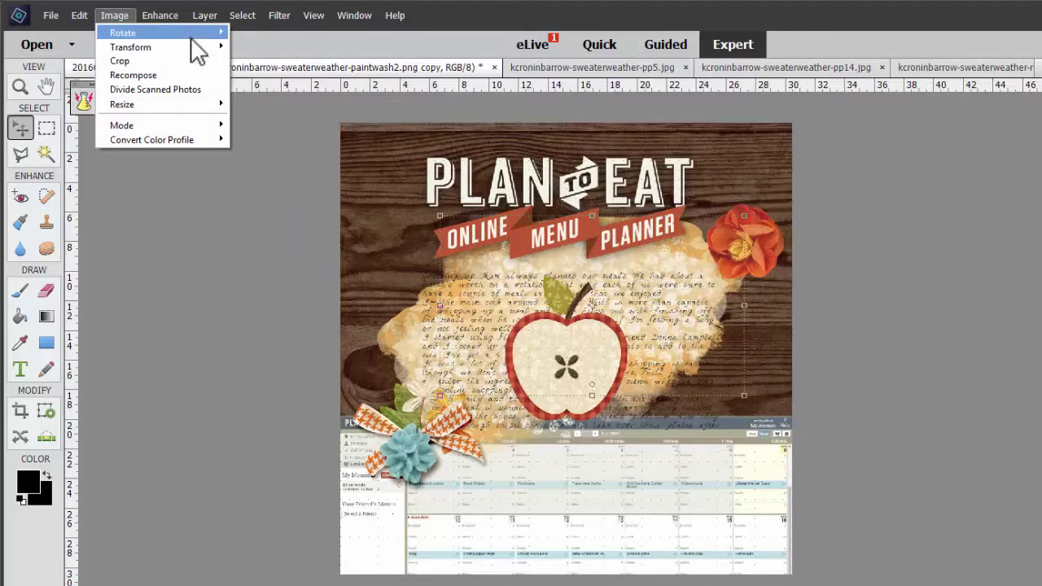
{"action": "mouse_move", "coordinate": [211, 53]}
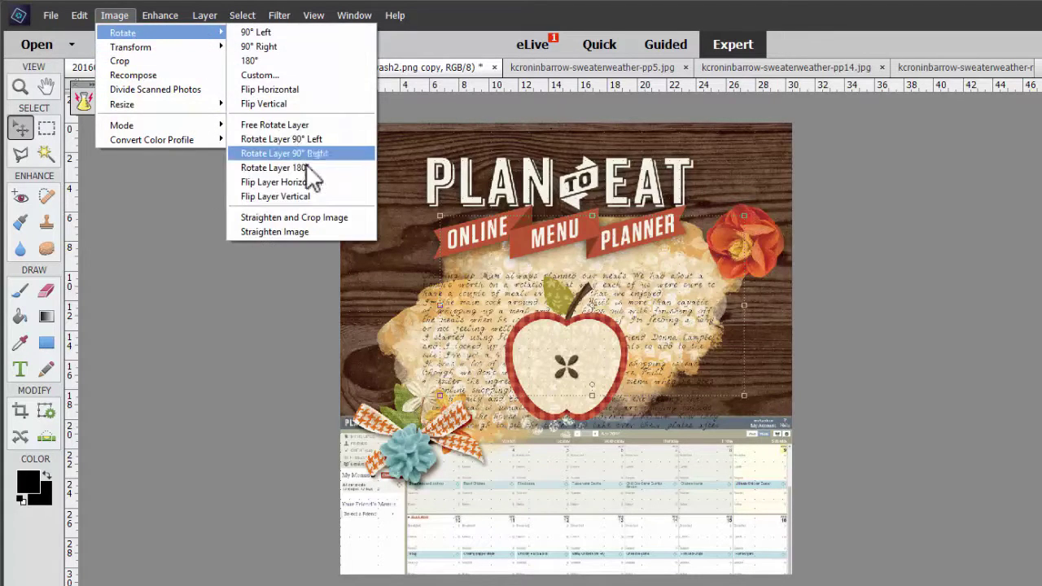
{"action": "left_click", "coordinate": [313, 200]}
Shrink the apple to about half its size and tuck it behind the flower bunch above the bow
{"action": "left_click_drag", "start_coordinate": [584, 364], "coordinate": [440, 359]}
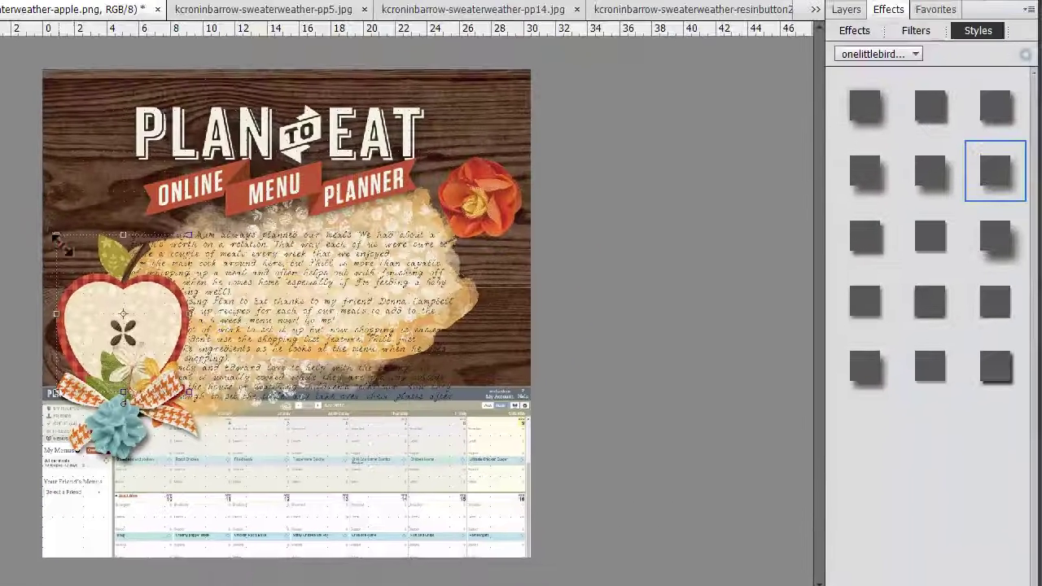
{"action": "left_click_drag", "start_coordinate": [173, 60], "coordinate": [237, 134]}
{"action": "key", "text": "Return"}
{"action": "left_click_drag", "start_coordinate": [167, 352], "coordinate": [123, 334]}
Apply onelittlebird drop shadow styles to the flower bunch and the apple
{"action": "left_click", "coordinate": [160, 373]}
{"action": "left_click", "coordinate": [866, 171]}
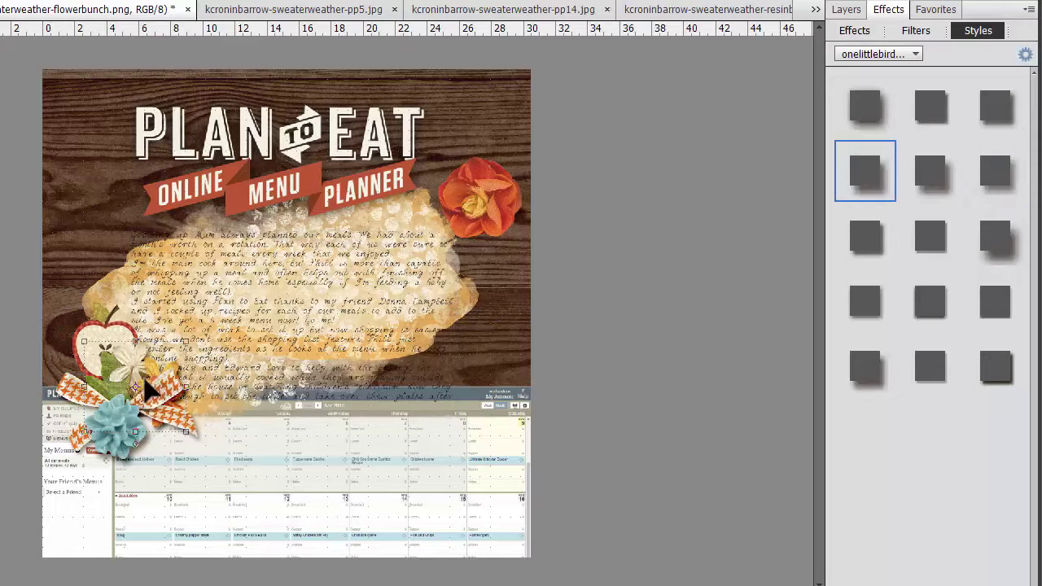
{"action": "left_click", "coordinate": [104, 346]}
{"action": "left_click", "coordinate": [930, 244]}
{"action": "left_click", "coordinate": [868, 299]}
Give the orange flower a wider, softer onelittlebird drop shadow style
{"action": "left_click", "coordinate": [480, 197]}
{"action": "left_click", "coordinate": [996, 169]}
{"action": "left_click", "coordinate": [1010, 241]}
Move the Plan to Eat logo about 0.5 cm right and 0.9 cm down
{"action": "left_click", "coordinate": [396, 221]}
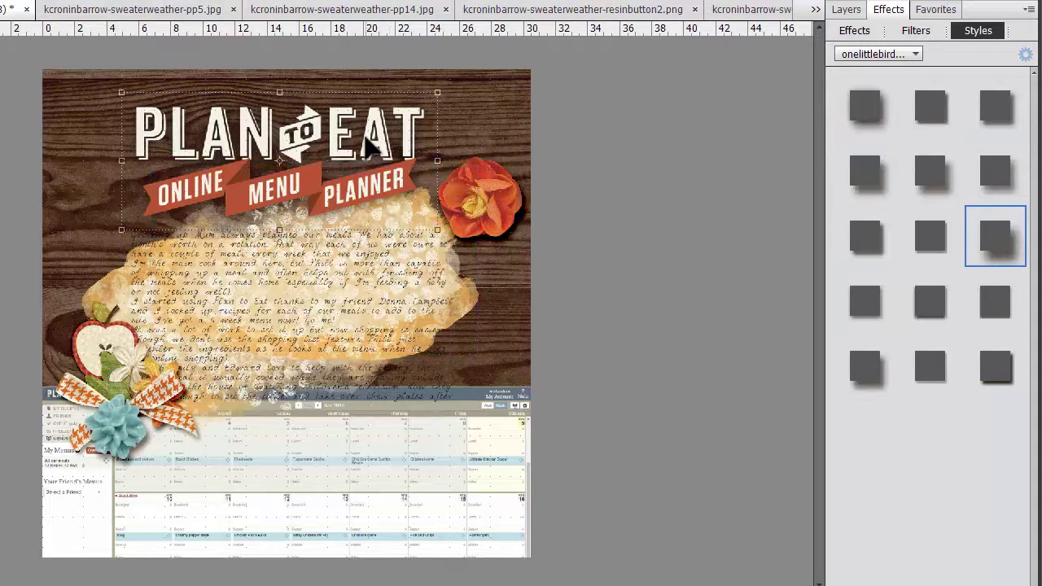
{"action": "left_click_drag", "start_coordinate": [366, 151], "coordinate": [375, 166]}
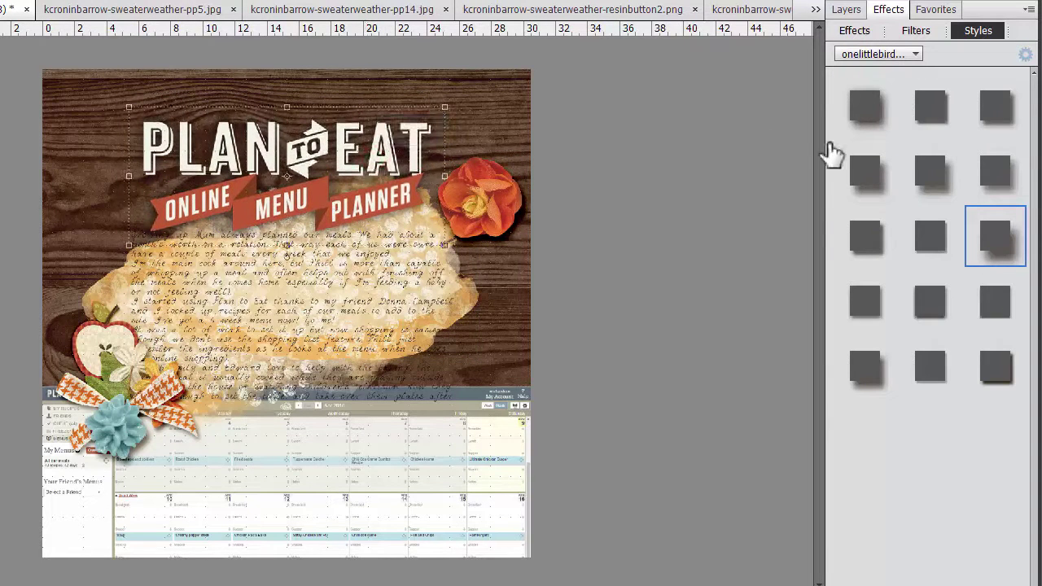
Try lower opacities such as 9% and 72% on the pte_logo_hd layer, and restore it to 100%
{"action": "left_click", "coordinate": [847, 10]}
{"action": "left_click_drag", "start_coordinate": [919, 58], "coordinate": [976, 96]}
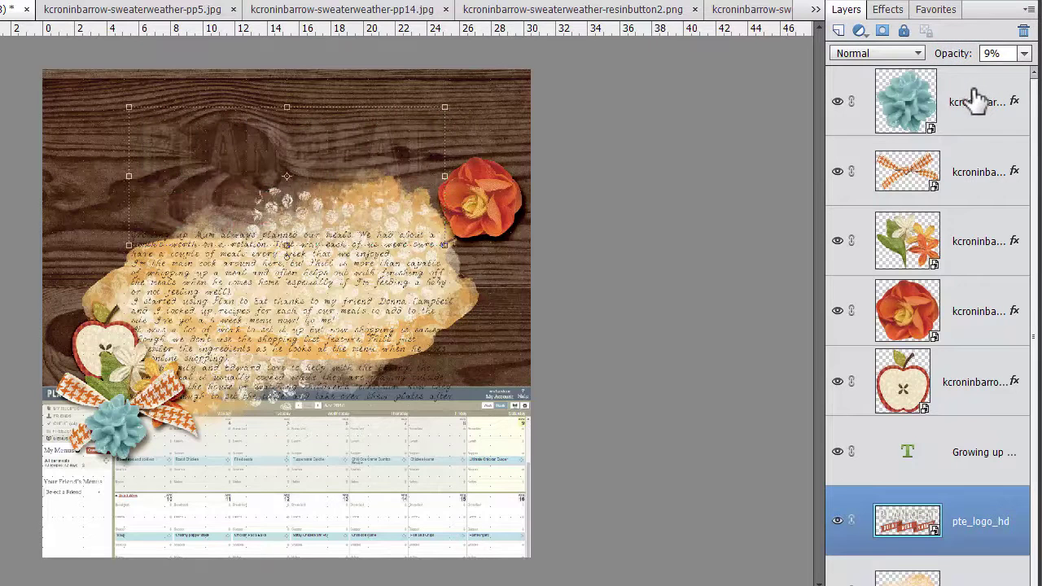
{"action": "key", "text": "0"}
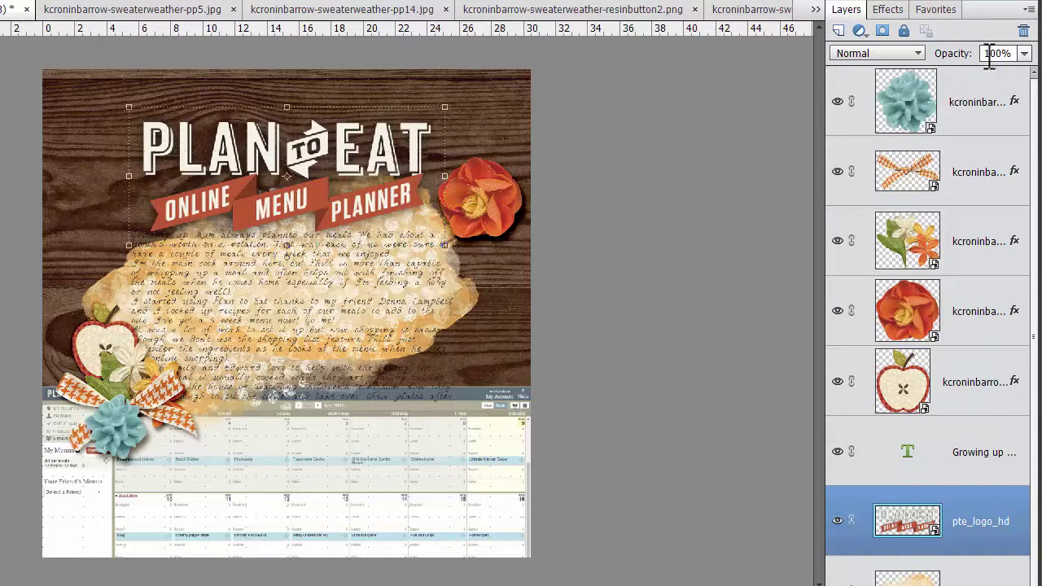
{"action": "key", "text": "7"}
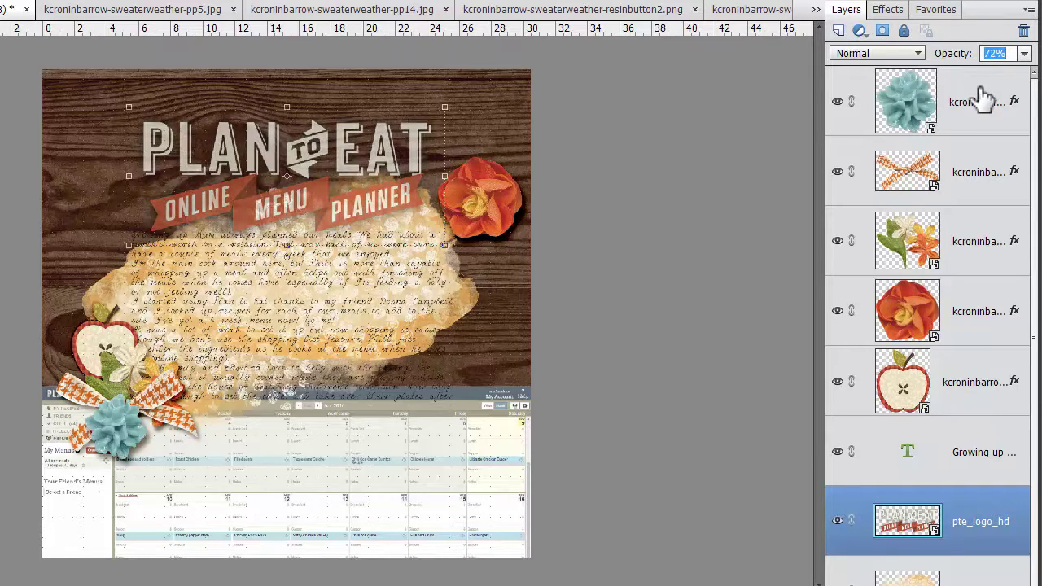
{"action": "key", "text": "8"}
{"action": "left_click_drag", "start_coordinate": [1010, 82], "coordinate": [1028, 75]}
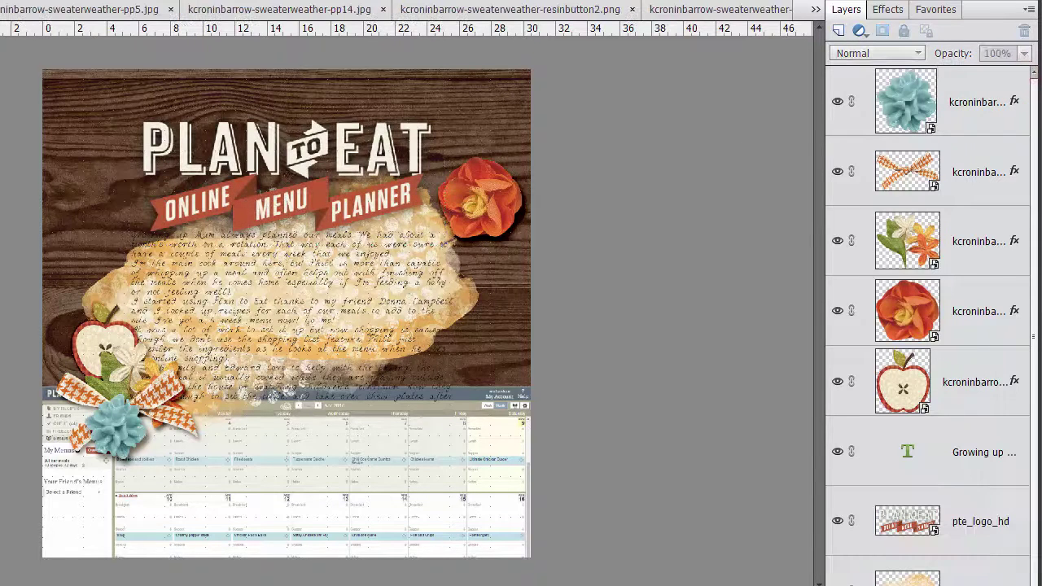
Raise the Plan to Eat logo slightly, try aligning its vertical centre with a full-page layer, and undo the alignment
{"action": "left_click_drag", "start_coordinate": [212, 154], "coordinate": [135, 150]}
{"action": "key", "text": "ctrl+z"}
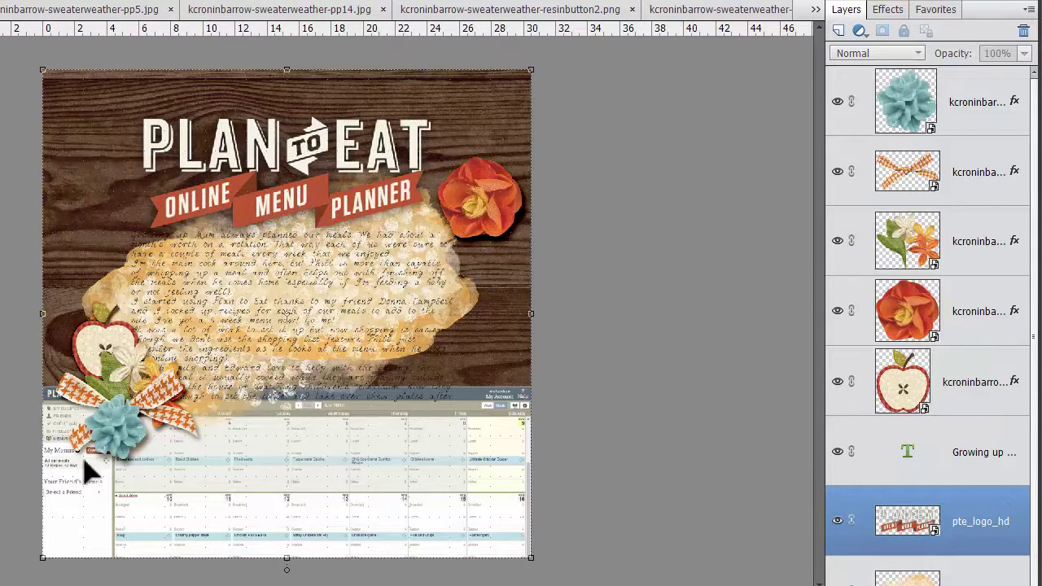
{"action": "left_click", "coordinate": [195, 297]}
{"action": "left_click", "coordinate": [199, 346]}
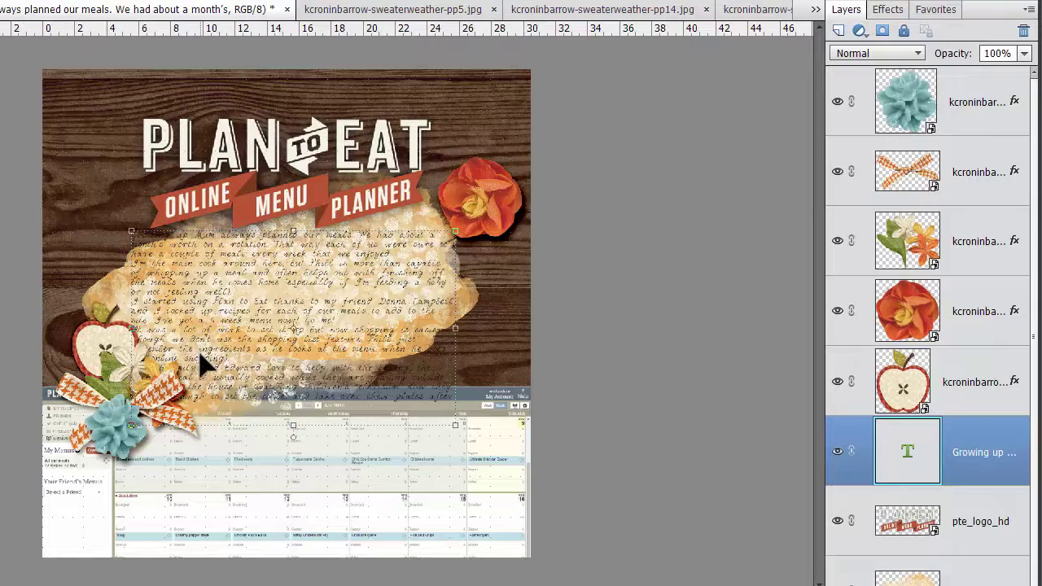
{"action": "left_click", "coordinate": [205, 208]}
{"action": "left_click", "coordinate": [59, 455], "text": "shift"}
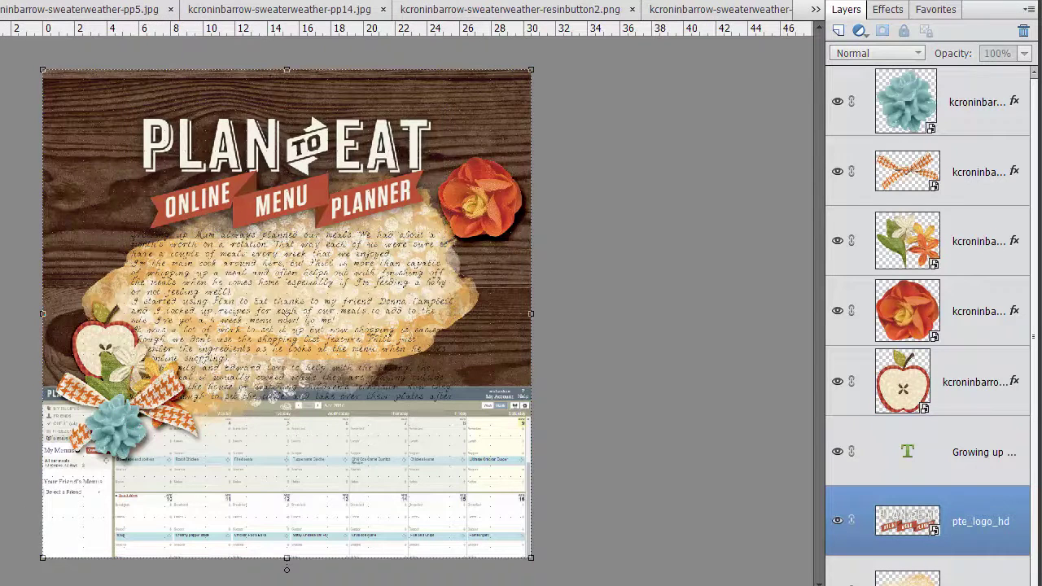
{"action": "key", "text": "ctrl+z"}
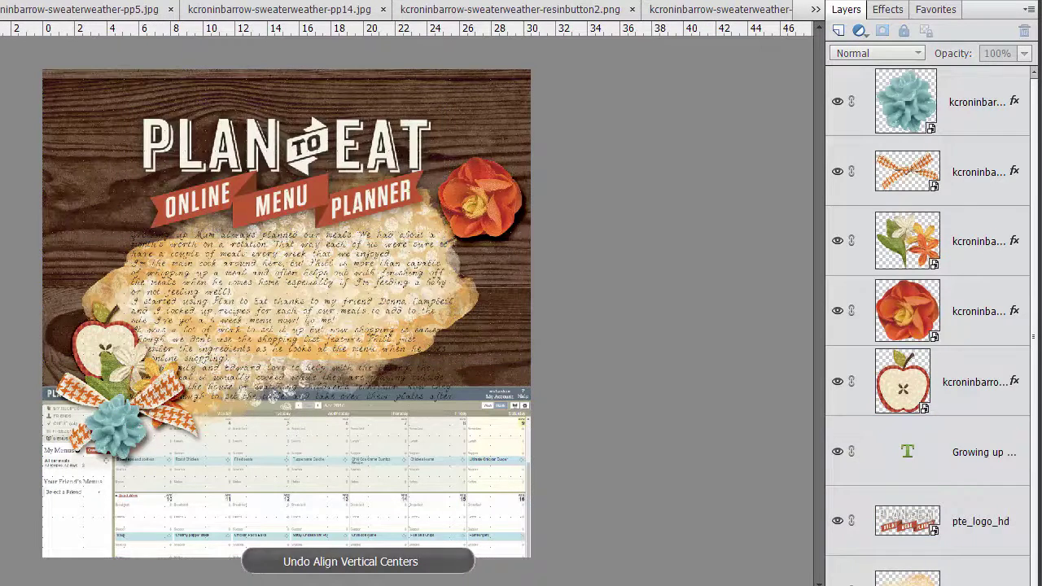
Duplicate the flipped paint wash and place the duplicate about 4 cm to its left
{"action": "left_click", "coordinate": [391, 240]}
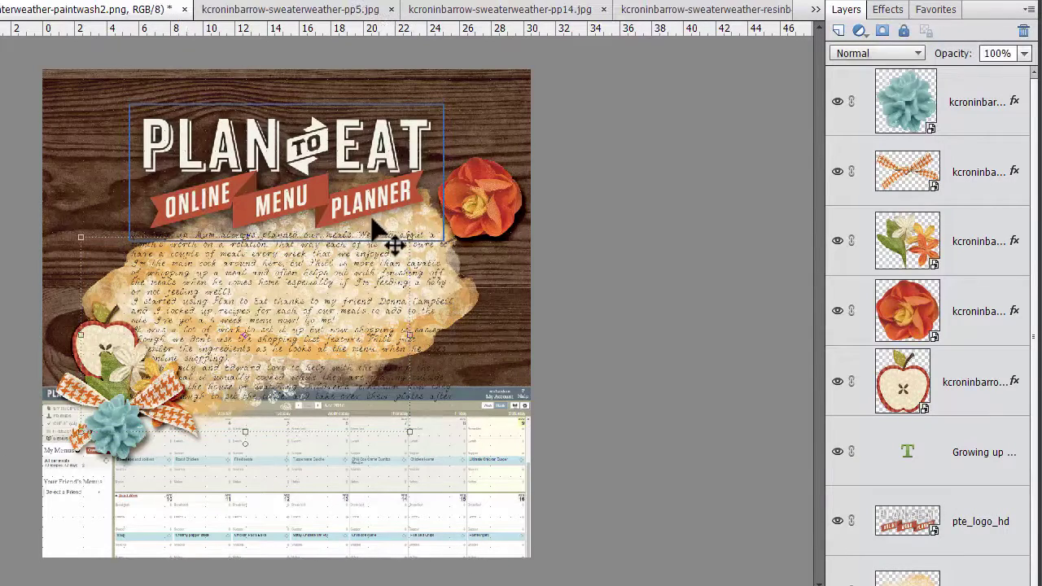
{"action": "mouse_move", "coordinate": [461, 308]}
{"action": "left_mouse_down"}
{"action": "mouse_move", "coordinate": [460, 290]}
{"action": "mouse_move", "coordinate": [379, 307]}
{"action": "left_mouse_up"}
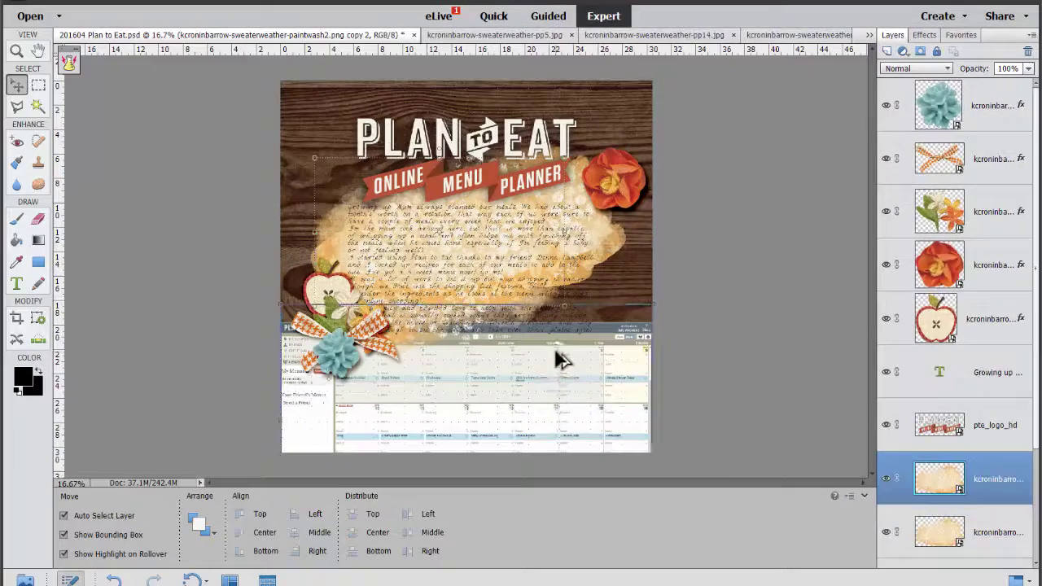
{"action": "right_click", "coordinate": [406, 431]}
{"action": "left_click", "coordinate": [977, 382]}
{"action": "left_click", "coordinate": [977, 487]}
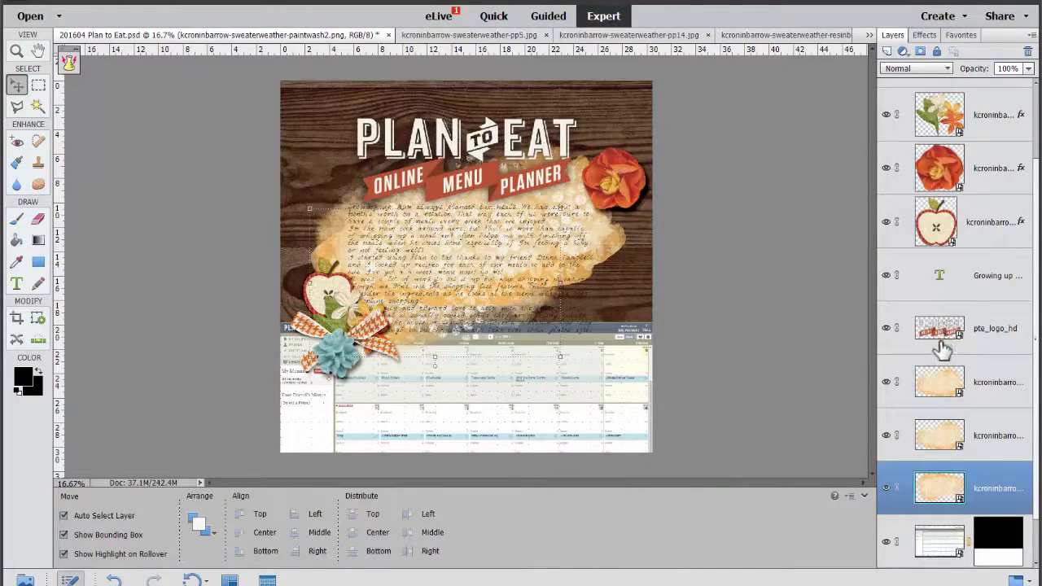
{"action": "key", "text": "ctrl+equal"}
{"action": "key", "text": "ctrl+equal"}
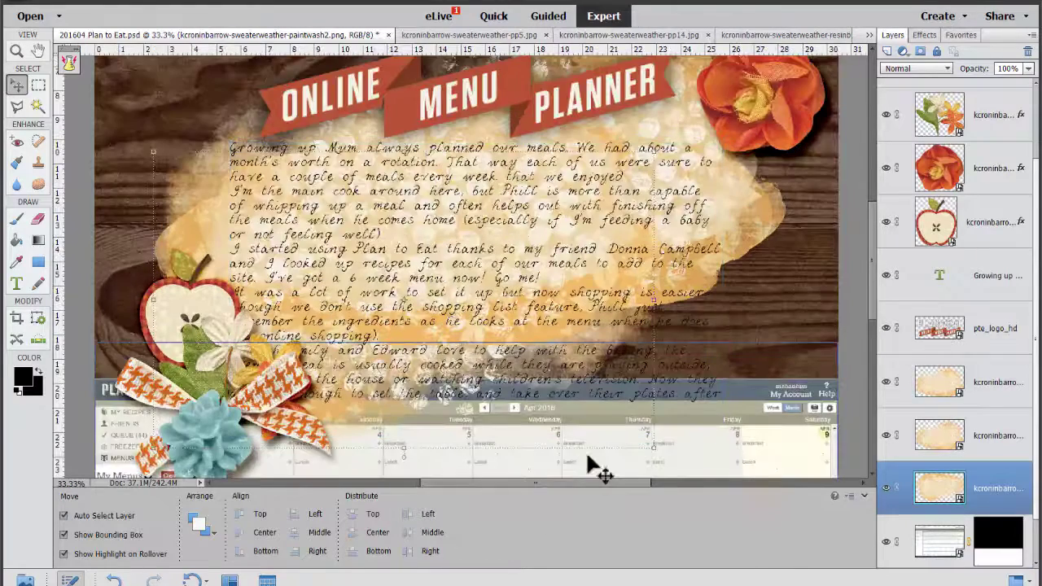
{"action": "key", "text": "ctrl+z"}
{"action": "key", "text": "ctrl+z"}
{"action": "key", "text": "ctrl+z"}
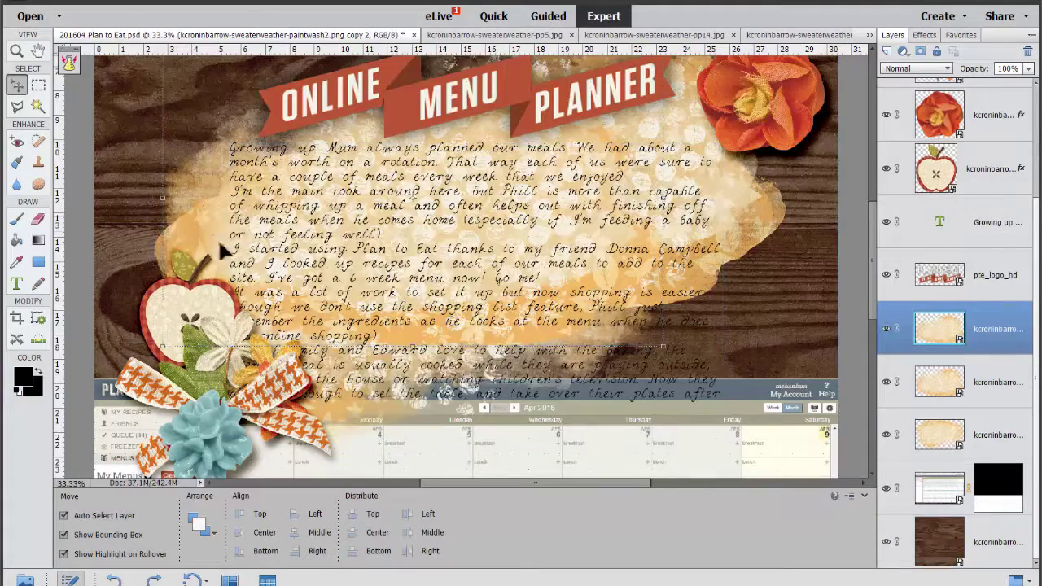
Move the newest paint wash copy below the other two paint wash layers and shift the journaling about 0.4 cm left
{"action": "left_click_drag", "start_coordinate": [939, 382], "coordinate": [936, 395]}
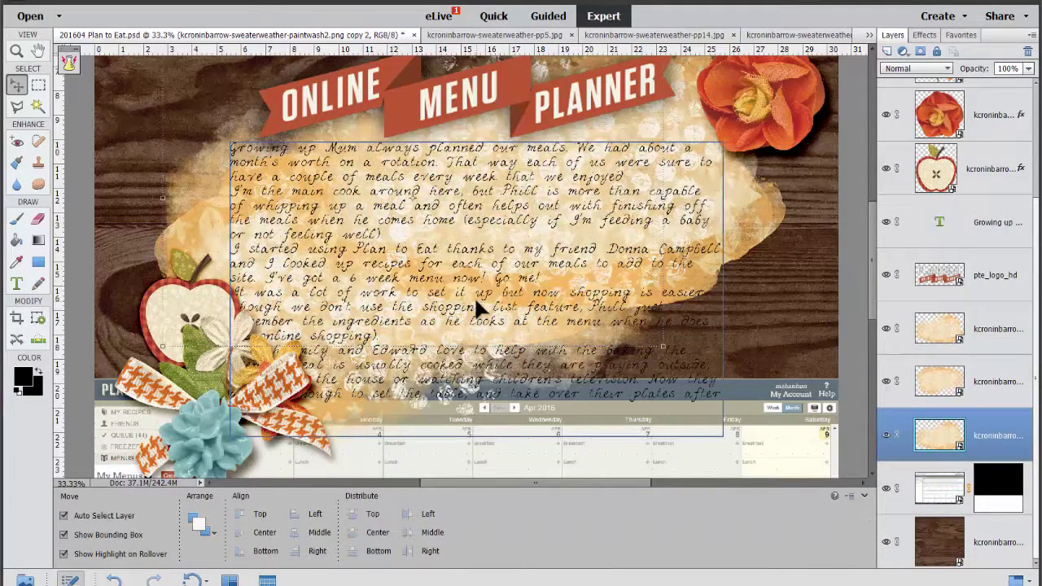
{"action": "left_click_drag", "start_coordinate": [480, 308], "coordinate": [470, 306]}
Shift a paint wash about 2.3 cm right, duplicate it downward, and place the duplicate behind the menu screenshot layer
{"action": "left_click_drag", "start_coordinate": [736, 210], "coordinate": [794, 215]}
{"action": "left_click_drag", "start_coordinate": [732, 257], "coordinate": [741, 434], "text": "alt"}
{"action": "left_click_drag", "start_coordinate": [937, 332], "coordinate": [931, 557]}
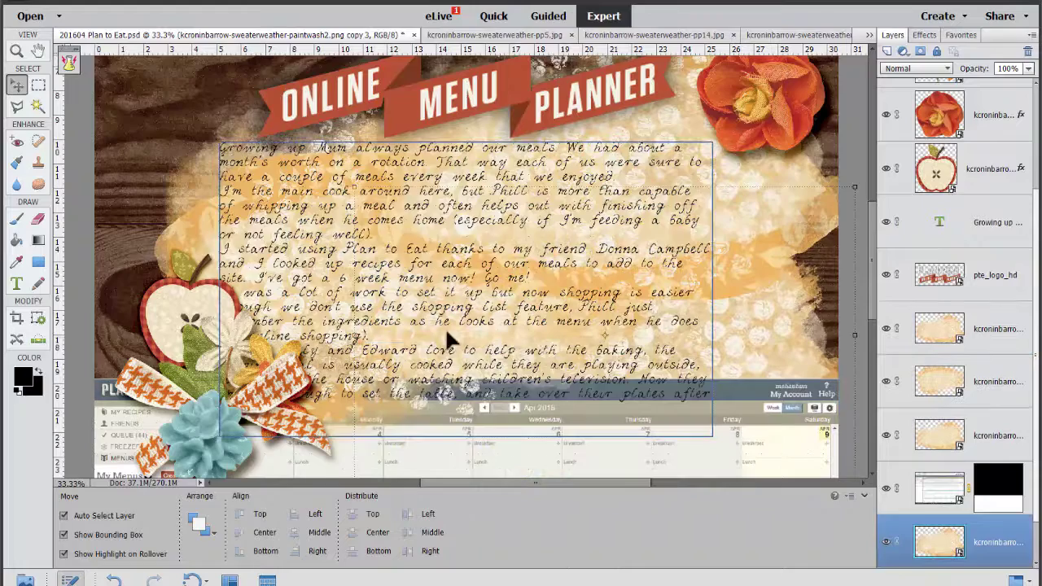
Widen the journaling text box by about 3.4 cm on its right side
{"action": "double_click", "coordinate": [557, 262]}
{"action": "left_click", "coordinate": [583, 277]}
{"action": "left_click", "coordinate": [656, 273], "text": "shift"}
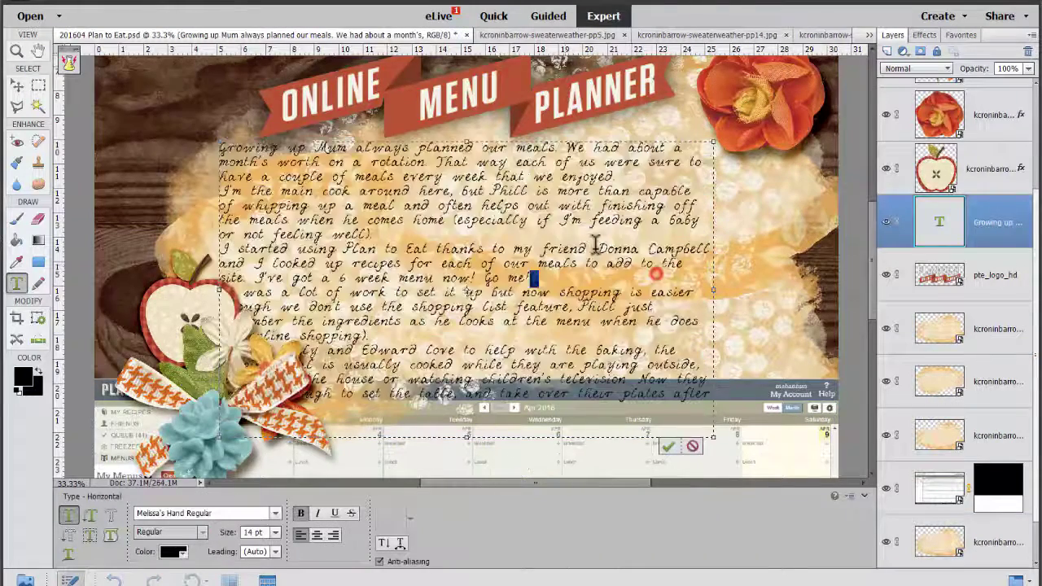
{"action": "left_click_drag", "start_coordinate": [714, 291], "coordinate": [799, 290]}
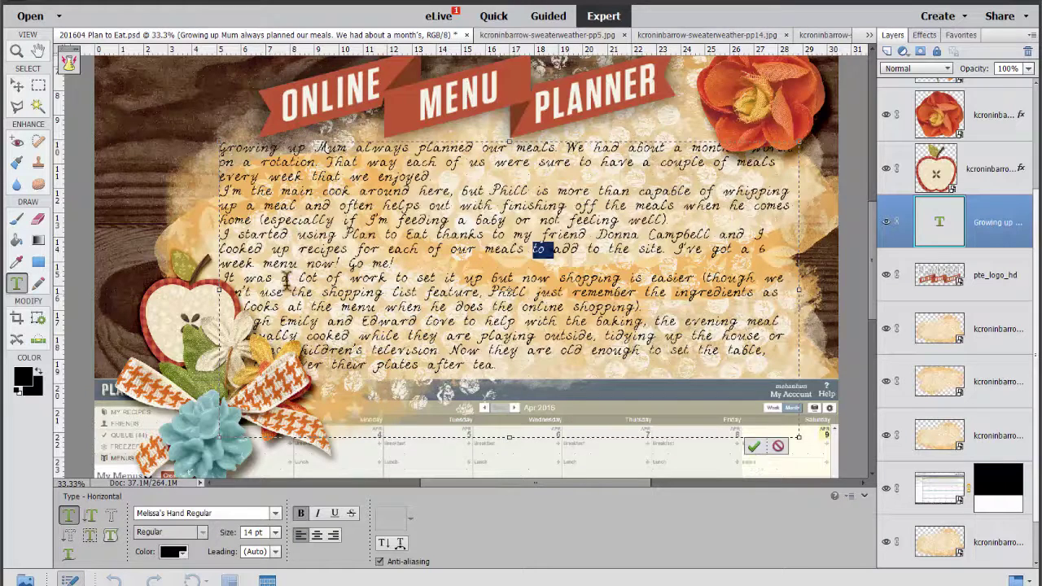
Cut the journaling from "It was a lot of work" to the end and shorten the text box around the remaining lines
{"action": "left_click_drag", "start_coordinate": [225, 277], "coordinate": [565, 414]}
{"action": "key", "text": "BackSpace"}
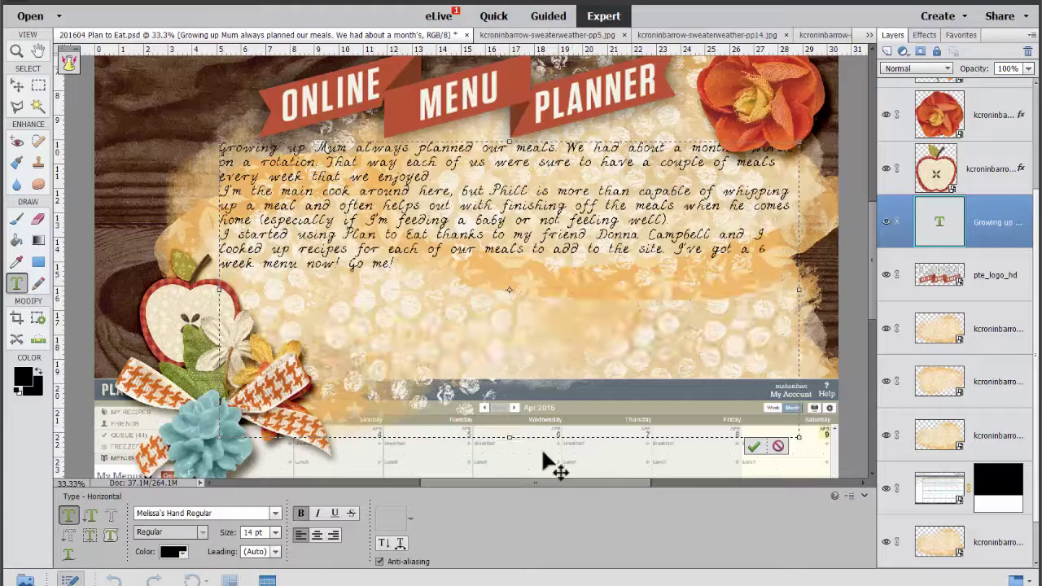
{"action": "left_click_drag", "start_coordinate": [509, 419], "coordinate": [508, 289]}
{"action": "key", "text": "ctrl+Return"}
Paste the cut journaling into a new text box about 19 cm wide below the first, beginning with "It was", and adjust its position slightly
{"action": "left_click_drag", "start_coordinate": [291, 284], "coordinate": [759, 392]}
{"action": "key", "text": "ctrl+v"}
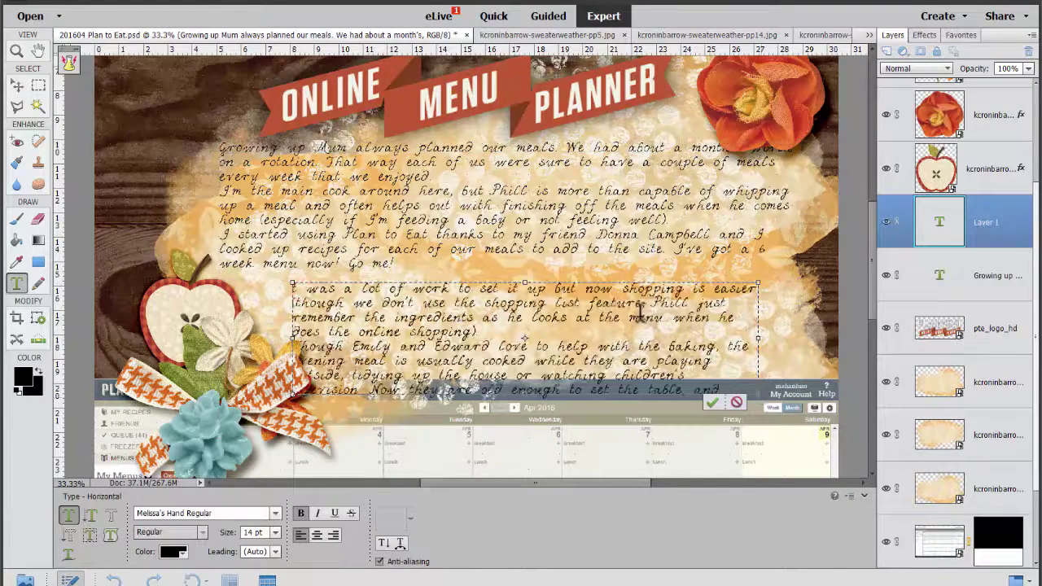
{"action": "type", "text": "I"}
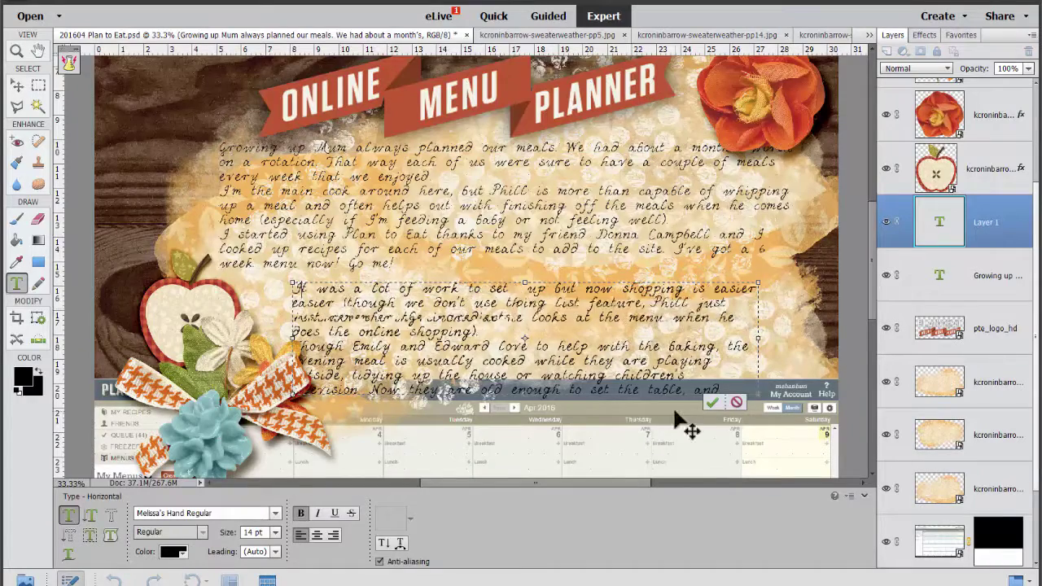
{"action": "key", "text": "ctrl+Return"}
{"action": "key", "text": "v"}
{"action": "left_click_drag", "start_coordinate": [553, 343], "coordinate": [559, 336]}
{"action": "key", "text": "ctrl+0"}
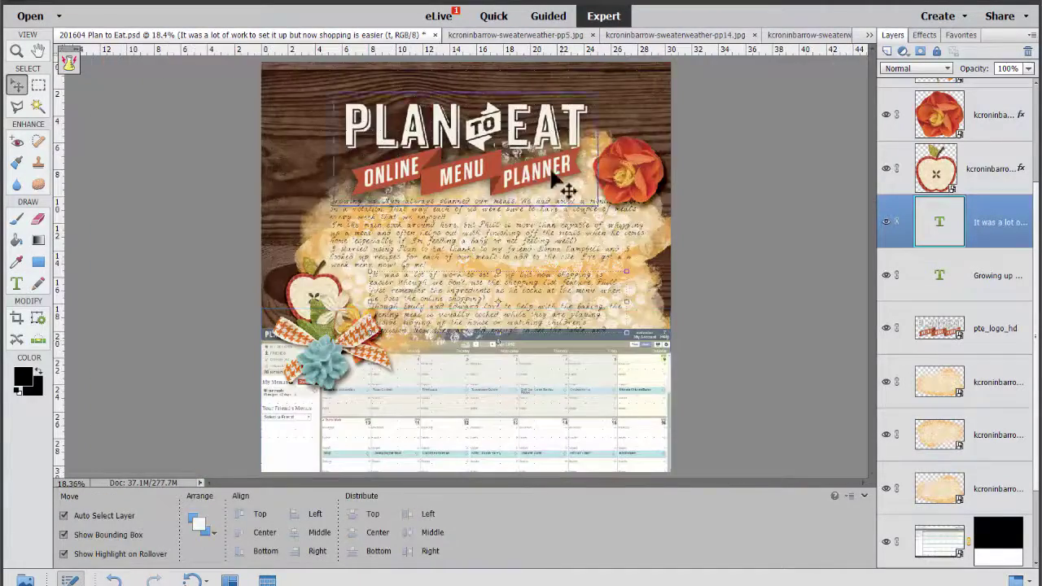
Raise the right-hand paint wash about 1.8 cm and move the orange flower up to the page's right edge beside the title
{"action": "left_click_drag", "start_coordinate": [663, 235], "coordinate": [654, 211]}
{"action": "left_click_drag", "start_coordinate": [626, 167], "coordinate": [647, 142]}
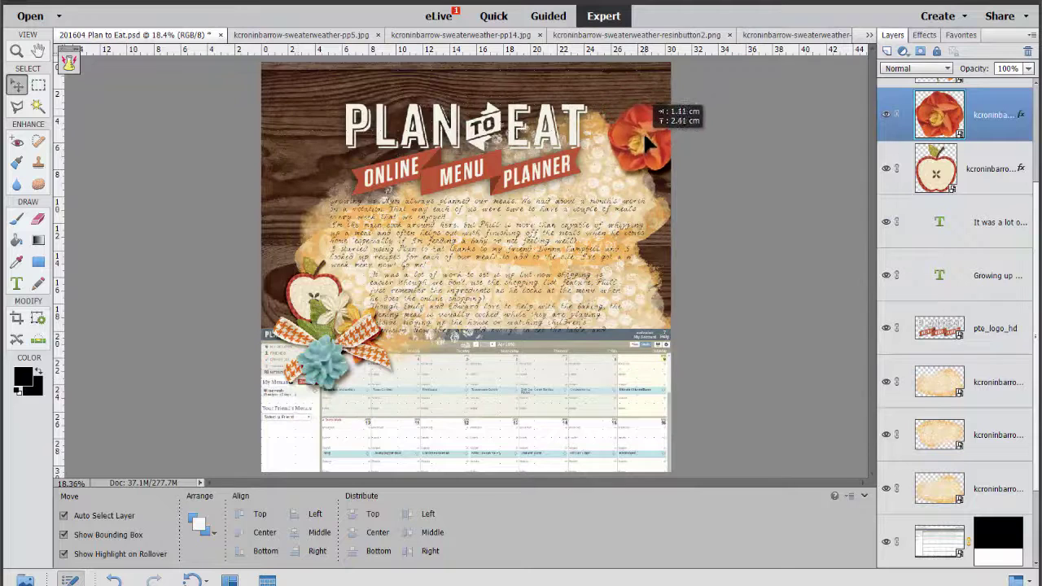
Move the blue resin flower onto the left end of the gingham bow at the page edge
{"action": "left_click_drag", "start_coordinate": [330, 371], "coordinate": [287, 355]}
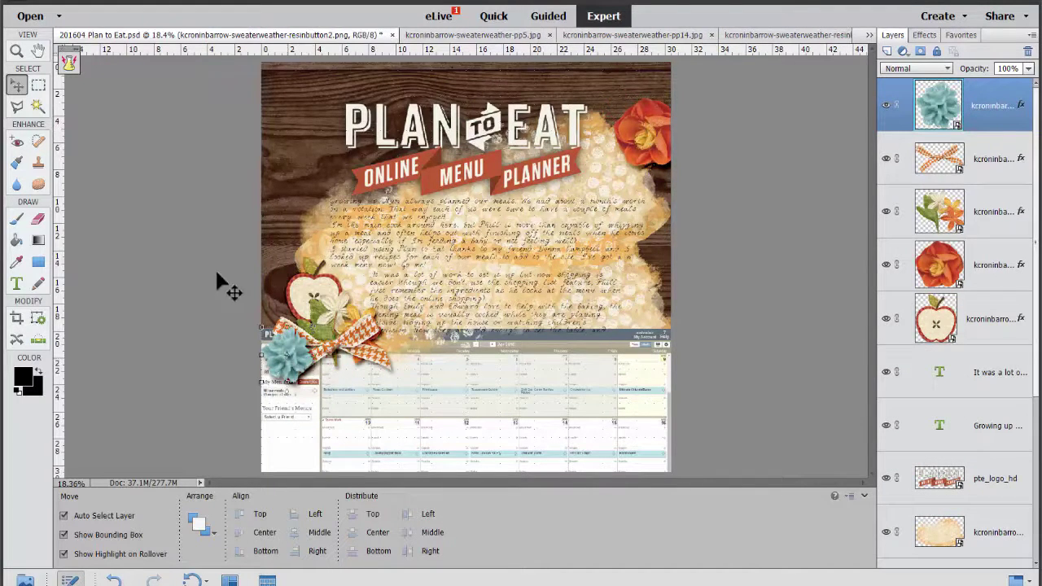
{"action": "left_click", "coordinate": [220, 277]}
Switch to the Organizer, select the blue fabric flower, green holly leaves and gold leaf, and bring them into the Editor
{"action": "key", "text": "alt+Tab"}
{"action": "left_click", "coordinate": [831, 571]}
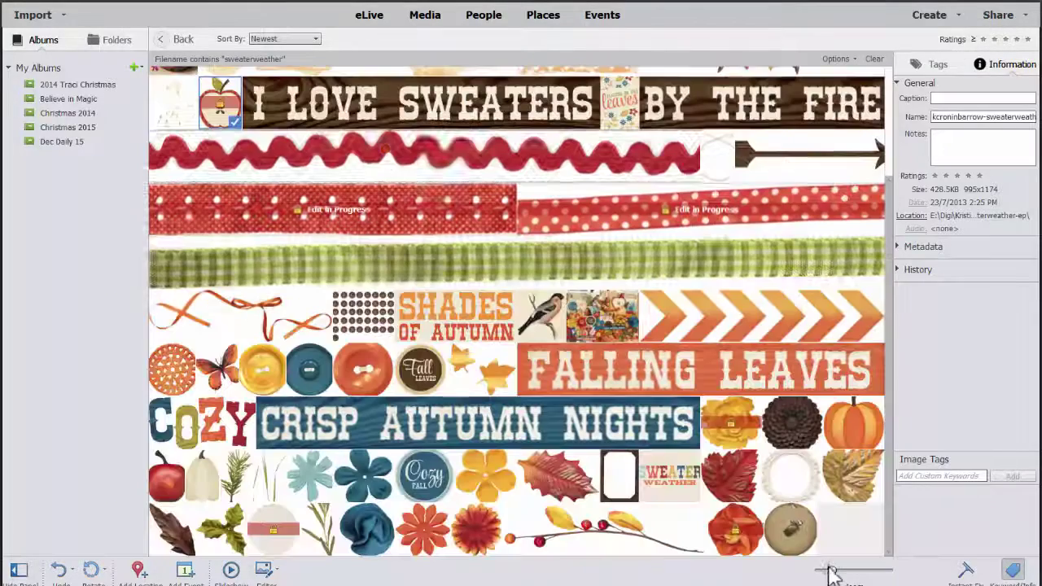
{"action": "left_click", "coordinate": [362, 521]}
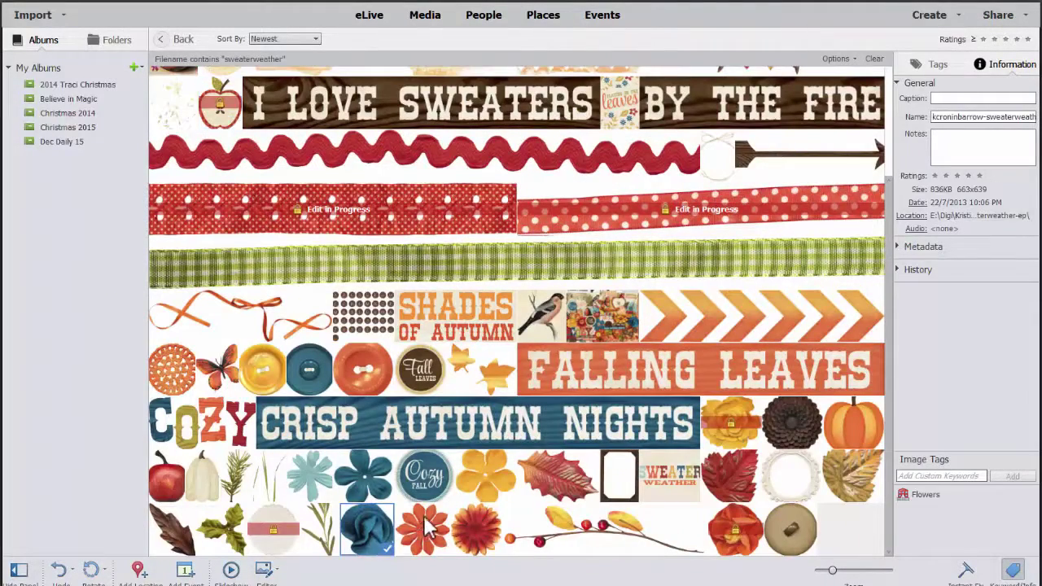
{"action": "left_click", "coordinate": [219, 531], "text": "ctrl"}
{"action": "left_click", "coordinate": [847, 473], "text": "ctrl"}
{"action": "left_click_drag", "start_coordinate": [376, 550], "coordinate": [492, 478]}
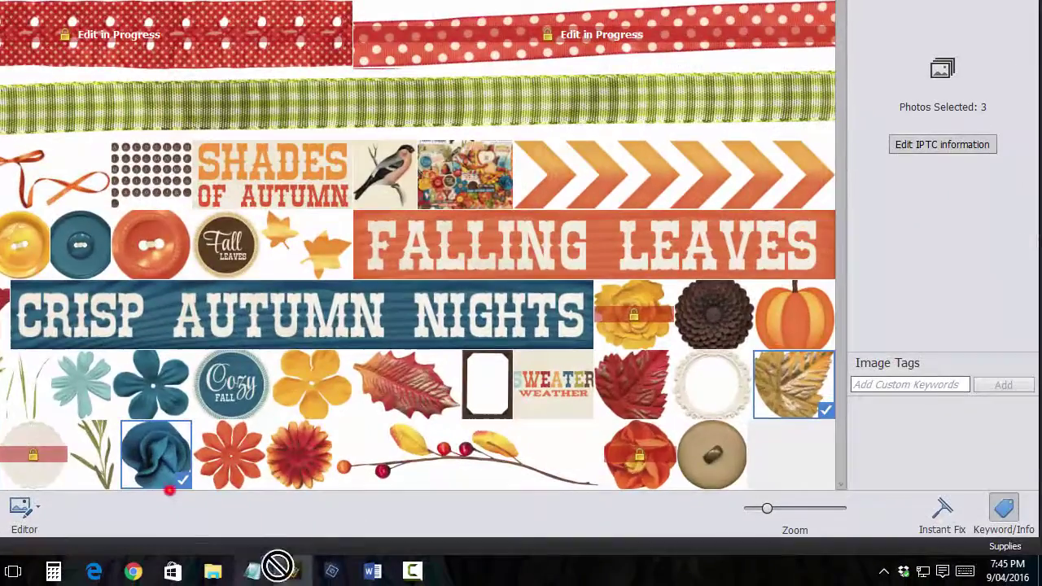
{"action": "left_click_drag", "start_coordinate": [320, 391], "coordinate": [235, 372]}
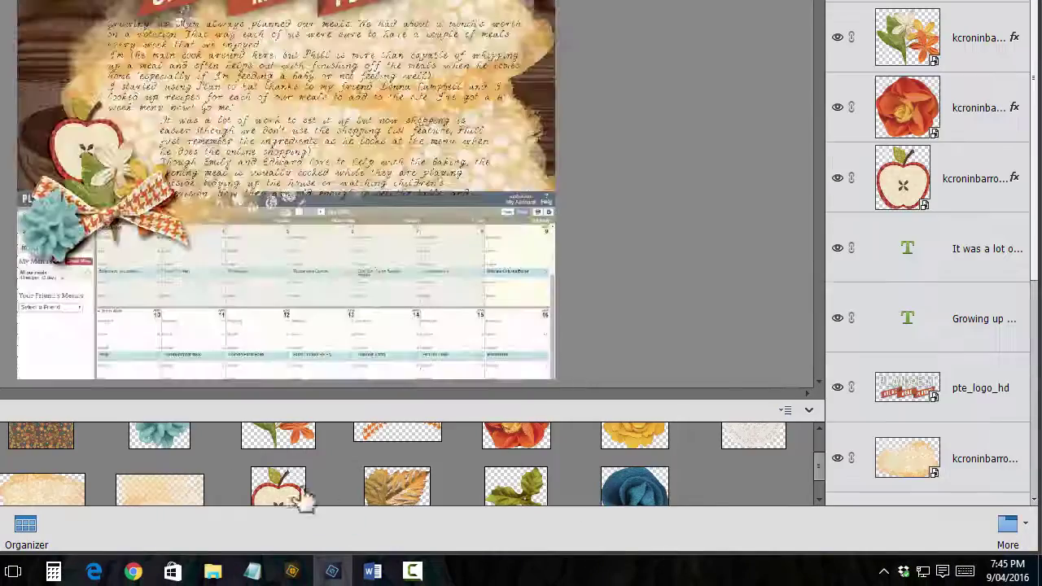
Place the gold leaf, green leaves and blue flower on the page and move them together, above the other layers, to its upper-right corner
{"action": "left_click_drag", "start_coordinate": [396, 465], "coordinate": [382, 244]}
{"action": "left_click_drag", "start_coordinate": [507, 477], "coordinate": [431, 109]}
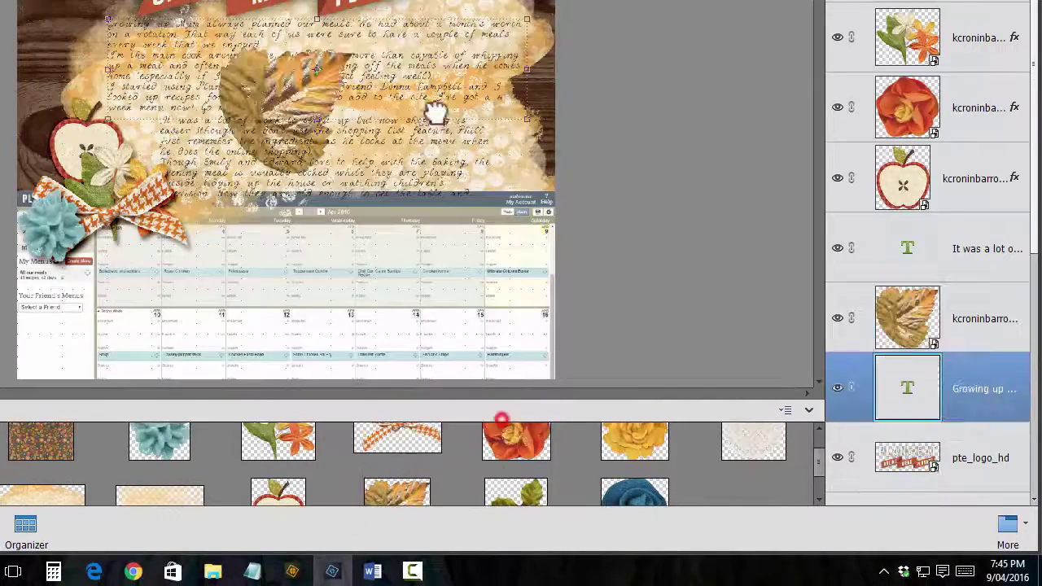
{"action": "left_click", "coordinate": [1000, 414], "text": "shift"}
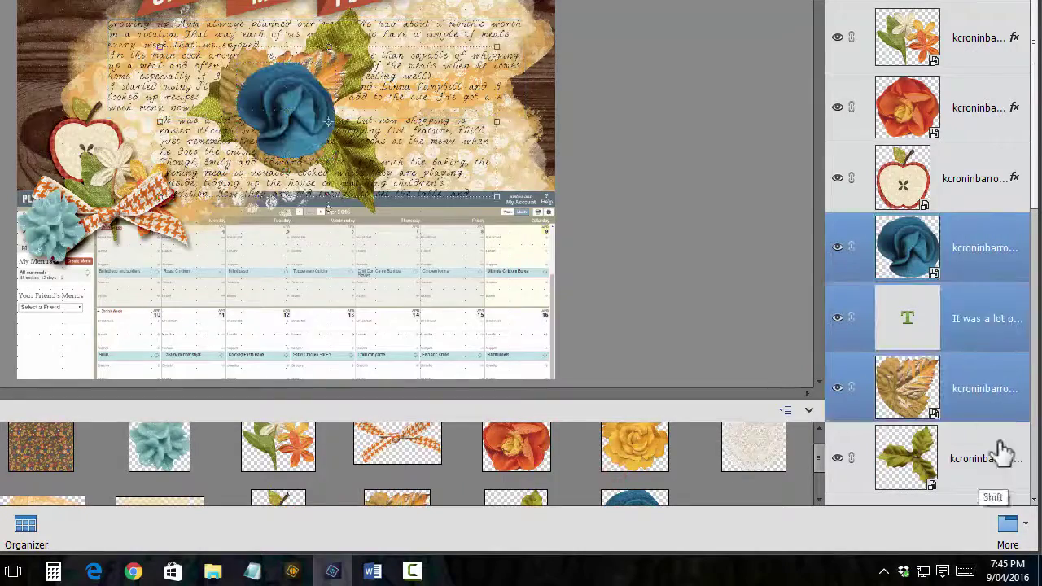
{"action": "left_click", "coordinate": [1001, 444], "text": "shift"}
{"action": "left_click", "coordinate": [999, 342], "text": "ctrl"}
{"action": "left_click_drag", "start_coordinate": [505, 302], "coordinate": [689, 202]}
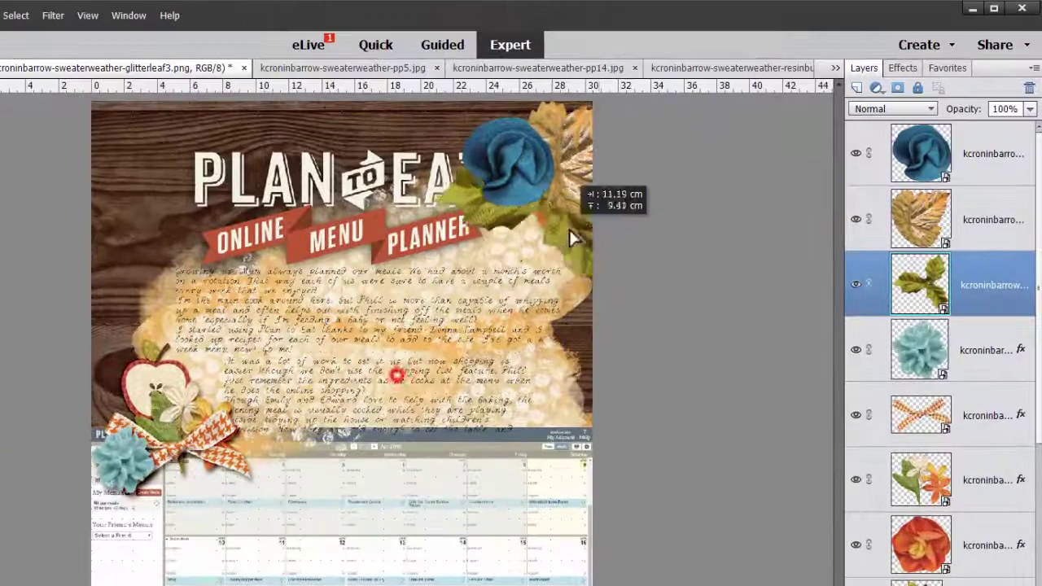
Readjust the green leaves beside the title and bring the orange flower to the front of the corner cluster
{"action": "left_click_drag", "start_coordinate": [476, 140], "coordinate": [465, 175]}
{"action": "key", "text": "Return"}
{"action": "left_click", "coordinate": [539, 204]}
{"action": "key", "text": "ctrl+shift+bracketright"}
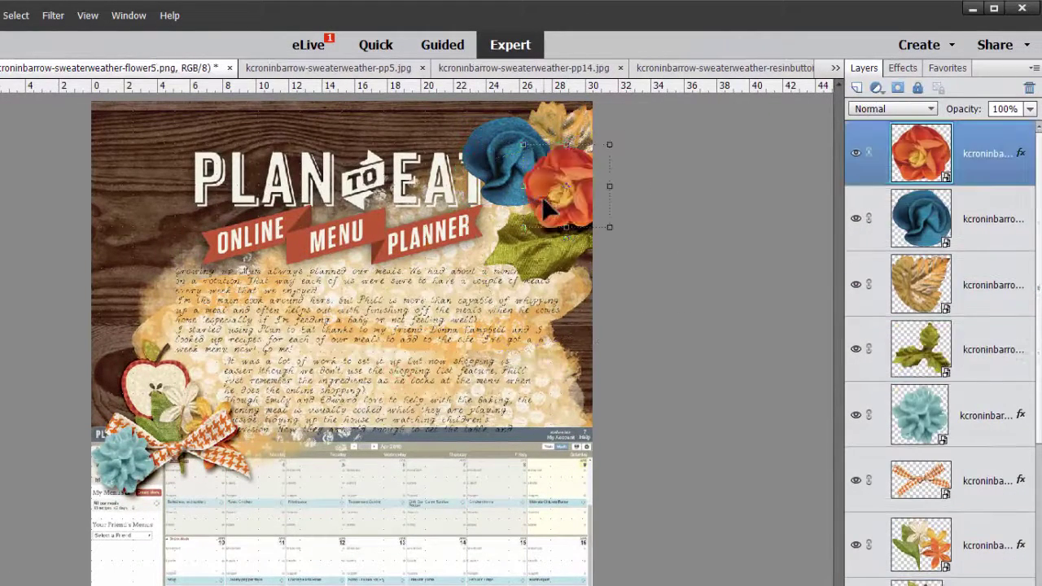
Shrink the blue fabric flower beside the orange one and apply the onelittlebird shadow style to it
{"action": "left_click", "coordinate": [495, 155]}
{"action": "left_click_drag", "start_coordinate": [462, 117], "coordinate": [529, 149]}
{"action": "key", "text": "Return"}
{"action": "left_click", "coordinate": [903, 69]}
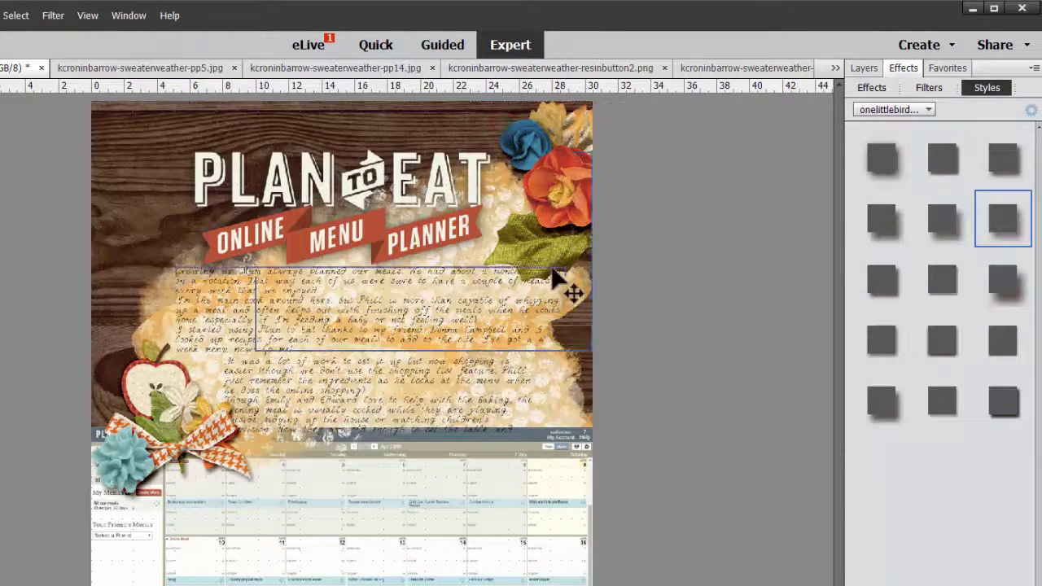
Shrink and duplicate the green leaves, tucking one sprig above and the other below the corner flowers
{"action": "left_click_drag", "start_coordinate": [686, 308], "coordinate": [505, 164]}
{"action": "left_click_drag", "start_coordinate": [465, 127], "coordinate": [497, 95]}
{"action": "left_click_drag", "start_coordinate": [496, 148], "coordinate": [500, 122]}
{"action": "key", "text": "Return"}
Try the gold leaf behind the apple cluster at the page's left edge, and move it back to the right edge
{"action": "left_click", "coordinate": [584, 142]}
{"action": "left_click_drag", "start_coordinate": [571, 126], "coordinate": [9, 346]}
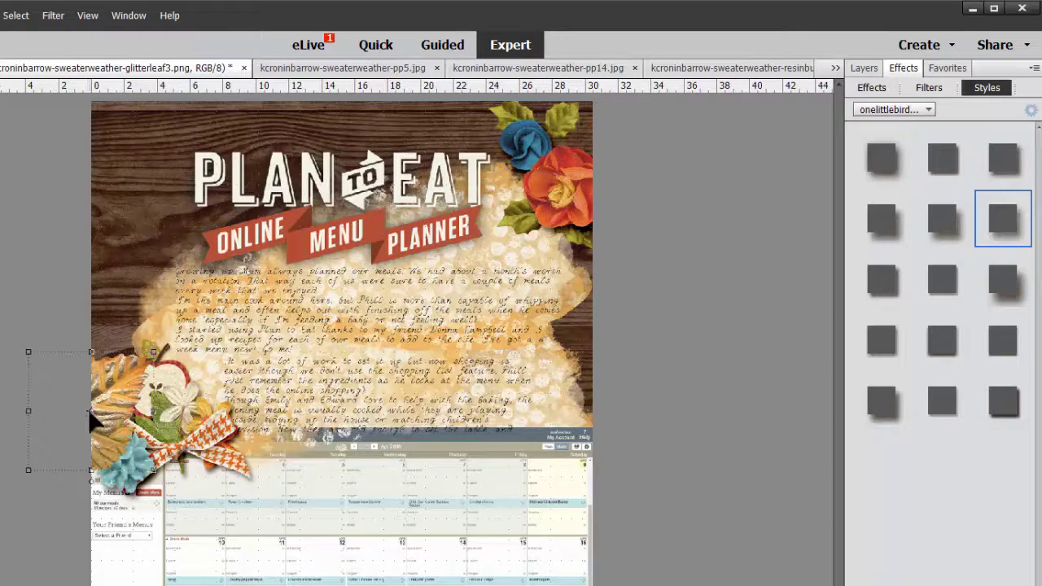
{"action": "left_click", "coordinate": [144, 413]}
{"action": "left_click_drag", "start_coordinate": [115, 432], "coordinate": [628, 361]}
Hide the apple layer in the lower-left cluster
{"action": "left_click", "coordinate": [135, 376]}
{"action": "left_click", "coordinate": [864, 68]}
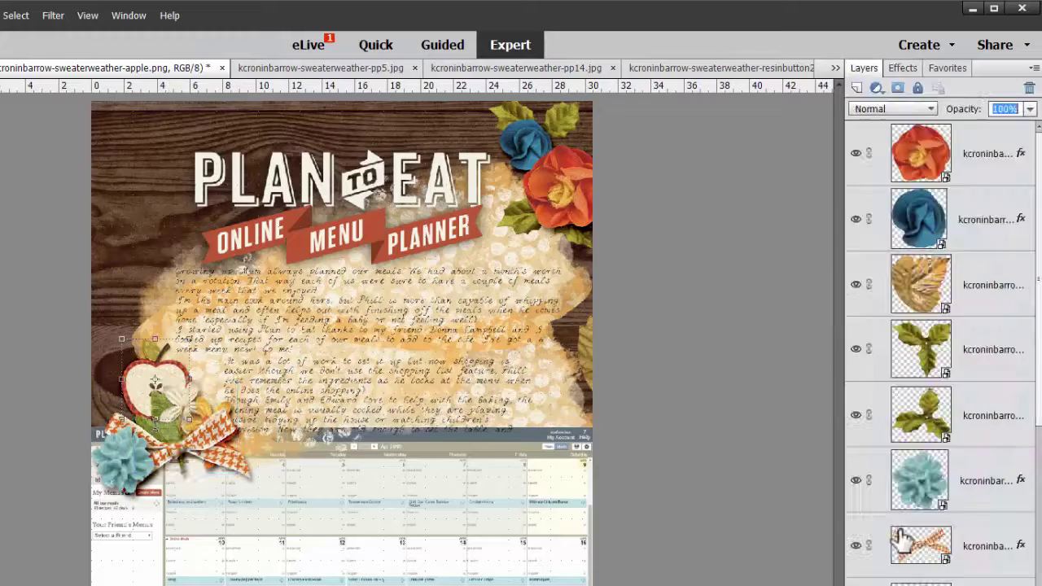
{"action": "left_click", "coordinate": [888, 539]}
Try the gold leaf rotated behind the lower-left cluster, layered just above the paint washes
{"action": "left_click_drag", "start_coordinate": [589, 368], "coordinate": [102, 424]}
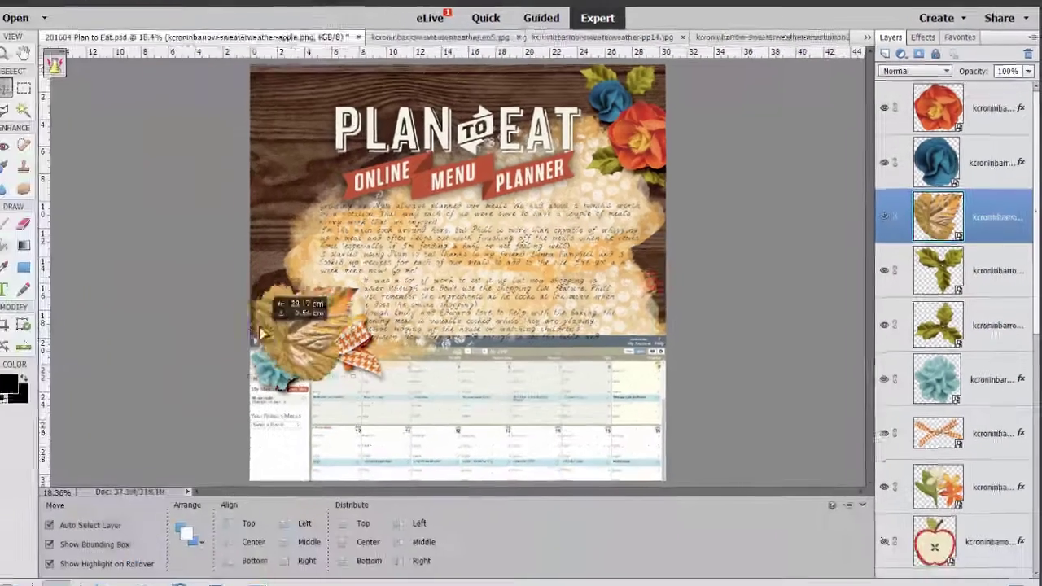
{"action": "left_click_drag", "start_coordinate": [364, 265], "coordinate": [324, 243]}
{"action": "key", "text": "Return"}
{"action": "key", "text": "ctrl+shift+["}
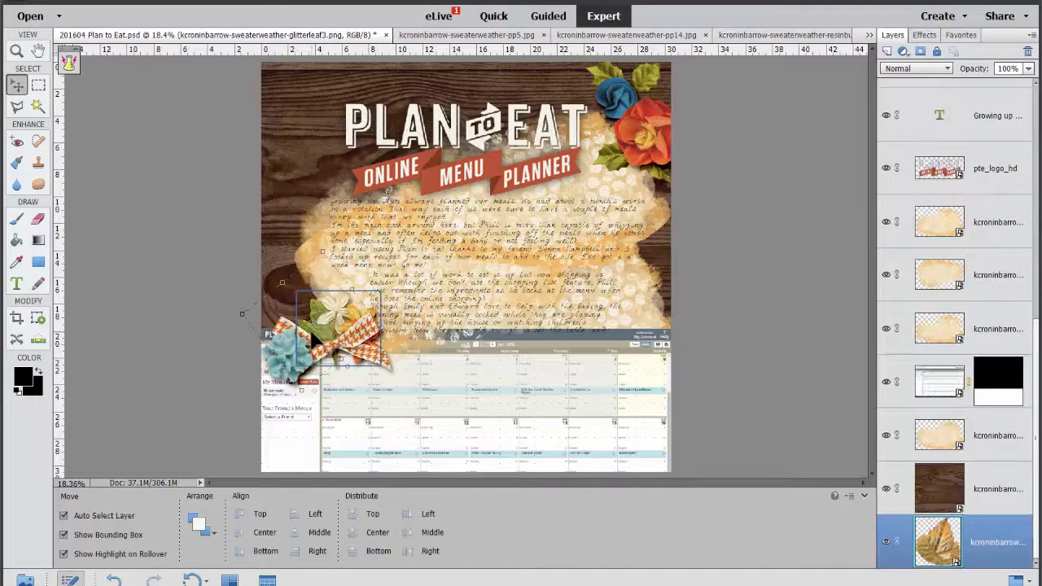
{"action": "key", "text": "ctrl+]"}
{"action": "key", "text": "ctrl+]"}
{"action": "key", "text": "ctrl+]"}
{"action": "key", "text": "ctrl+bracketright"}
{"action": "key", "text": "ctrl+bracketright"}
{"action": "key", "text": "ctrl+bracketright"}
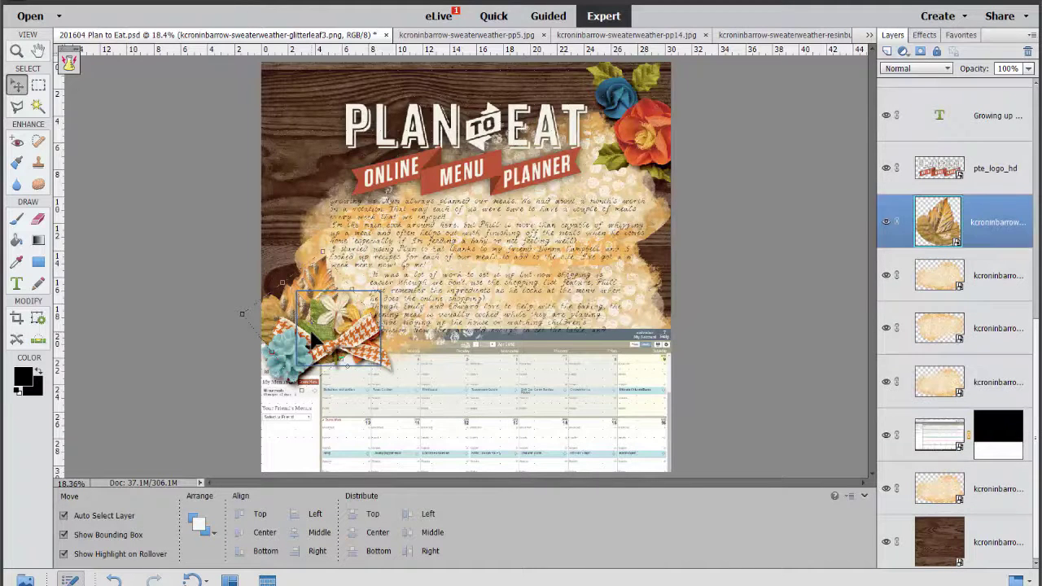
Delete the gold leaf and scale down the gingham bow and blue resin flower in the lower-left cluster
{"action": "key", "text": "Delete"}
{"action": "left_click", "coordinate": [244, 352]}
{"action": "left_click_drag", "start_coordinate": [296, 364], "coordinate": [327, 303]}
{"action": "left_click", "coordinate": [211, 277]}
{"action": "mouse_move", "coordinate": [326, 351]}
{"action": "left_mouse_down"}
{"action": "mouse_move", "coordinate": [349, 365]}
{"action": "mouse_move", "coordinate": [347, 390]}
{"action": "mouse_move", "coordinate": [331, 349]}
{"action": "left_mouse_up"}
{"action": "key", "text": "Return"}
{"action": "left_click", "coordinate": [280, 316]}
{"action": "left_click_drag", "start_coordinate": [272, 283], "coordinate": [292, 303]}
{"action": "key", "text": "Return"}
Regroup the small bow and blue resin flower over the flower sprig and shift the cluster slightly left
{"action": "left_click_drag", "start_coordinate": [307, 319], "coordinate": [313, 294]}
{"action": "left_click", "coordinate": [245, 304]}
{"action": "left_click", "coordinate": [353, 367]}
{"action": "left_click", "coordinate": [334, 308], "text": "shift"}
{"action": "mouse_move", "coordinate": [307, 342]}
{"action": "left_mouse_down"}
{"action": "mouse_move", "coordinate": [284, 337]}
{"action": "mouse_move", "coordinate": [297, 342]}
{"action": "left_mouse_up"}
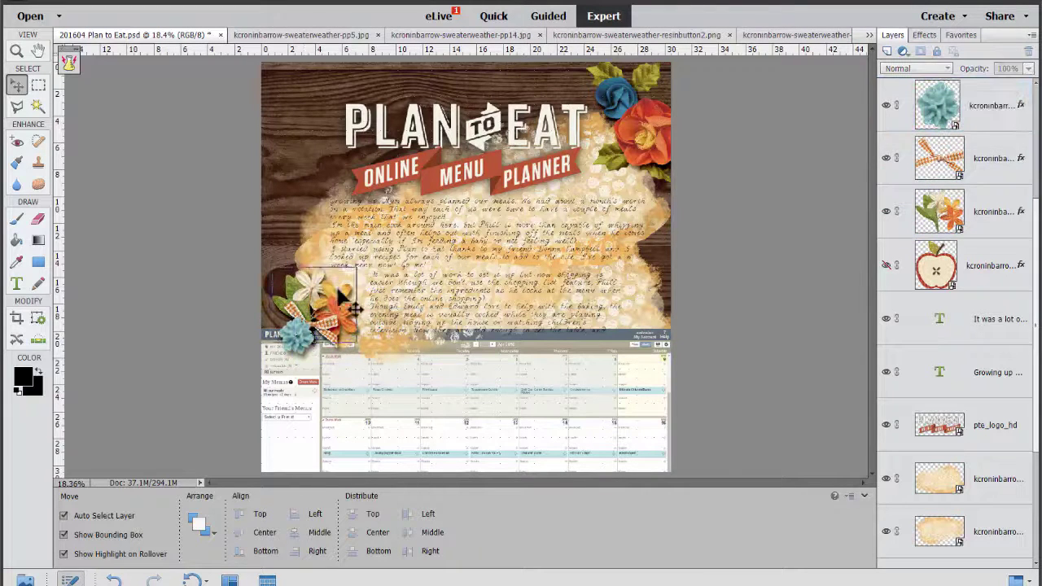
Nudge the orange flower up in the corner cluster and lower the right-hand paint wash about 2.3 cm
{"action": "left_click", "coordinate": [616, 99]}
{"action": "left_click_drag", "start_coordinate": [643, 130], "coordinate": [639, 112]}
{"action": "left_click", "coordinate": [670, 173]}
{"action": "left_click", "coordinate": [703, 254]}
{"action": "left_click_drag", "start_coordinate": [595, 157], "coordinate": [600, 196]}
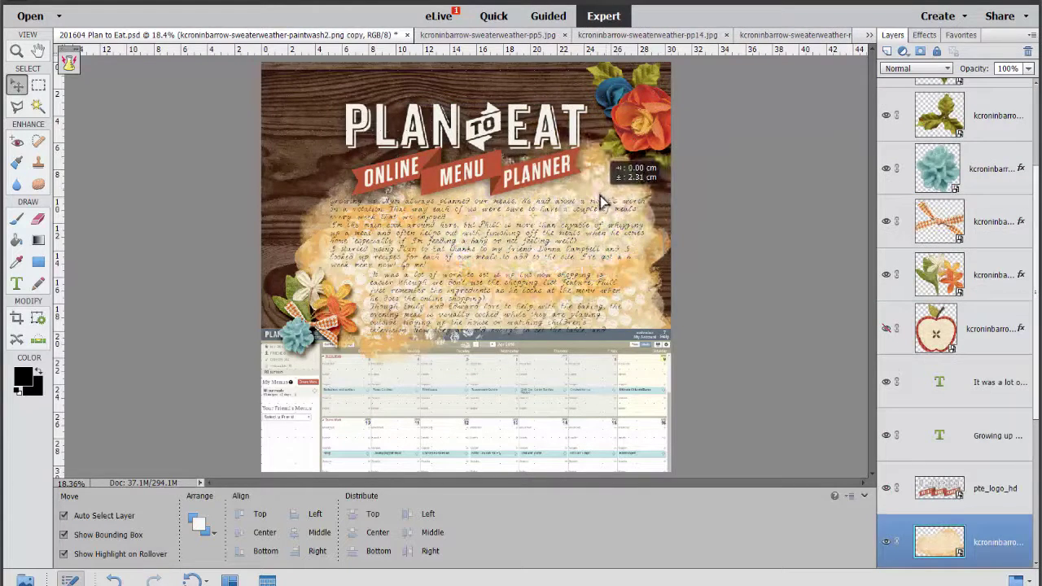
Add a layer mask to the lowered paint wash, try a radial gradient on it, and undo the gradient
{"action": "left_click", "coordinate": [921, 52]}
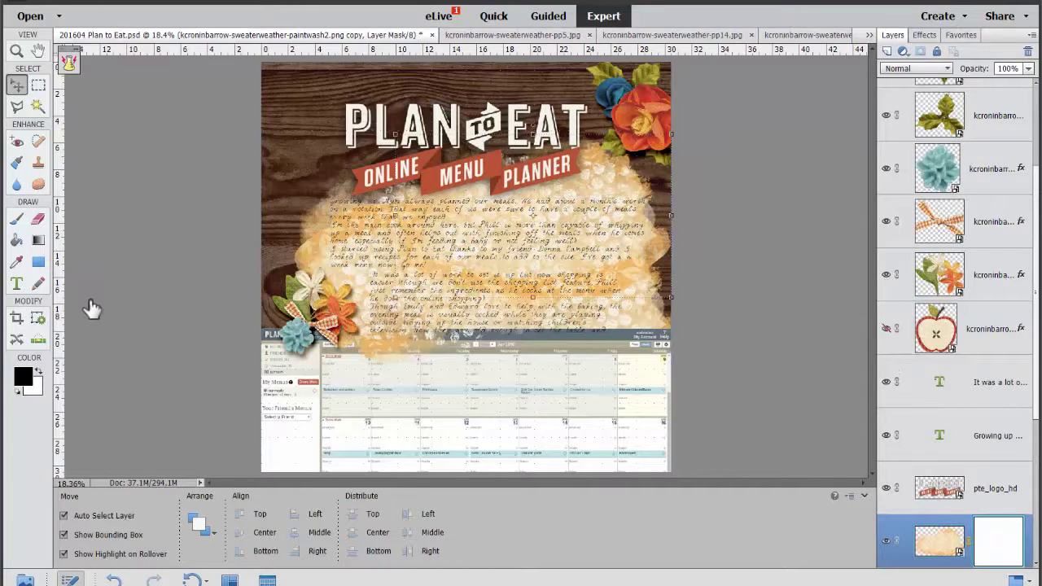
{"action": "left_click", "coordinate": [38, 262]}
{"action": "left_click", "coordinate": [38, 241]}
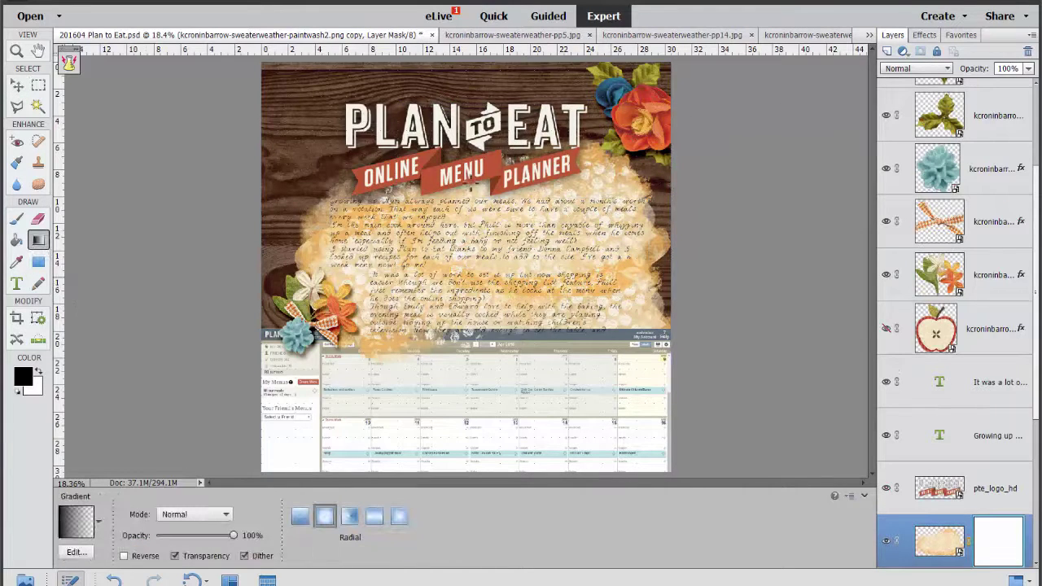
{"action": "left_click_drag", "start_coordinate": [534, 231], "coordinate": [544, 399]}
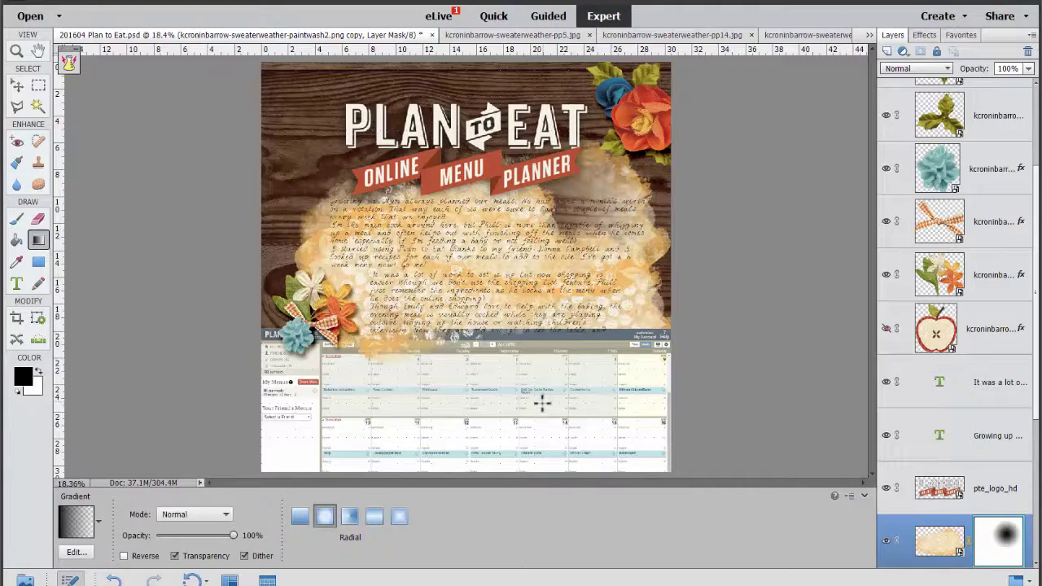
{"action": "key", "text": "ctrl+z"}
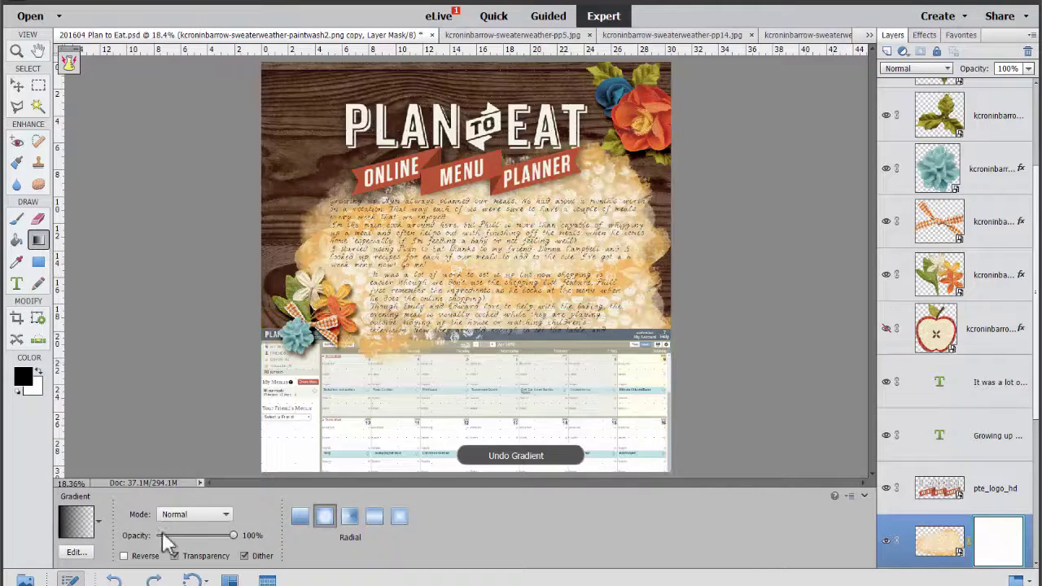
Fade the paint wash diagonally toward its lower part with a reversed black-and-white linear gradient on its mask
{"action": "left_click", "coordinate": [99, 524]}
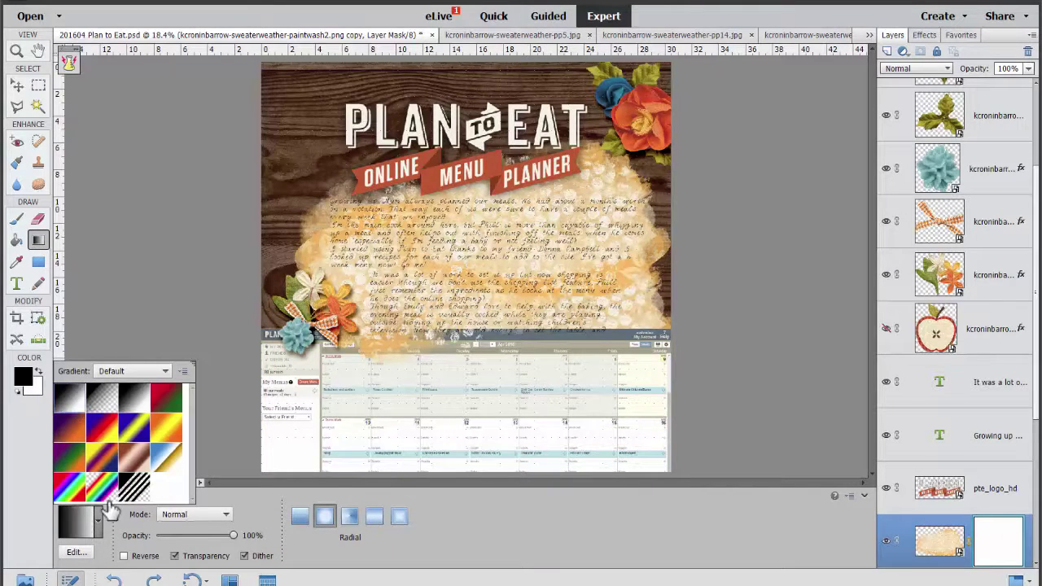
{"action": "left_click", "coordinate": [104, 546]}
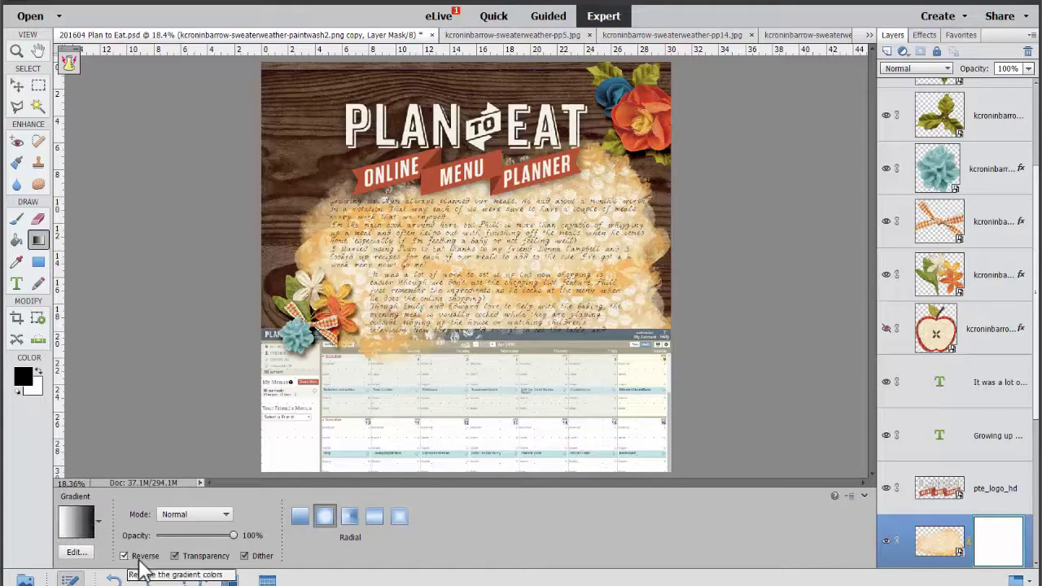
{"action": "left_click_drag", "start_coordinate": [550, 399], "coordinate": [543, 433]}
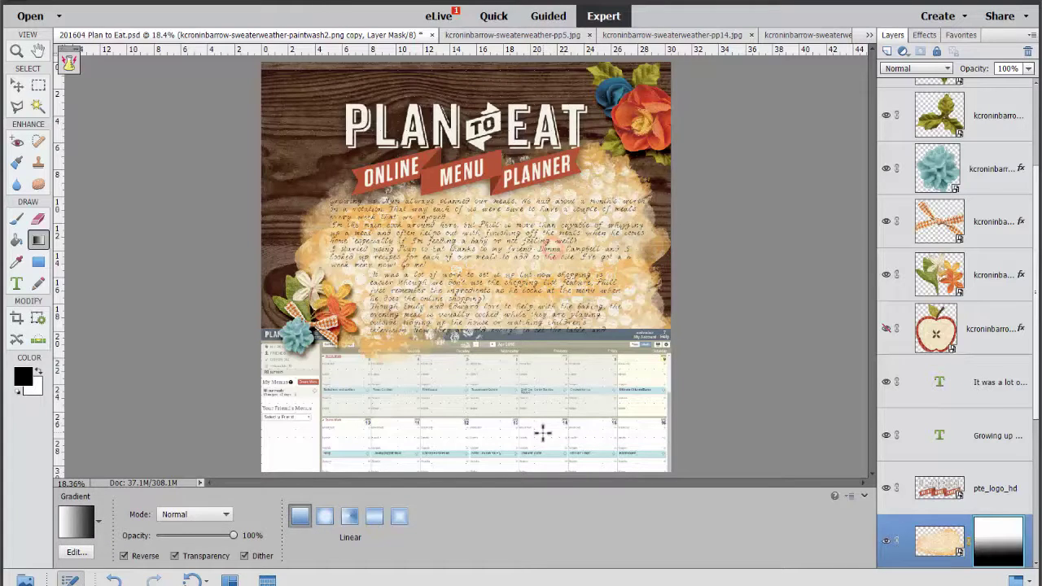
{"action": "left_click_drag", "start_coordinate": [562, 337], "coordinate": [555, 343]}
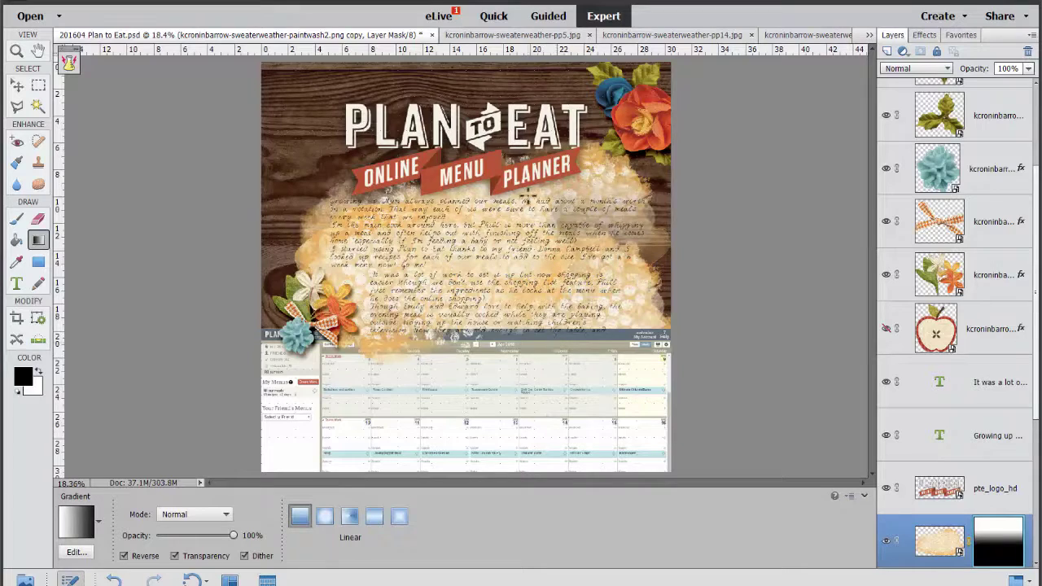
{"action": "left_click_drag", "start_coordinate": [515, 389], "coordinate": [522, 397]}
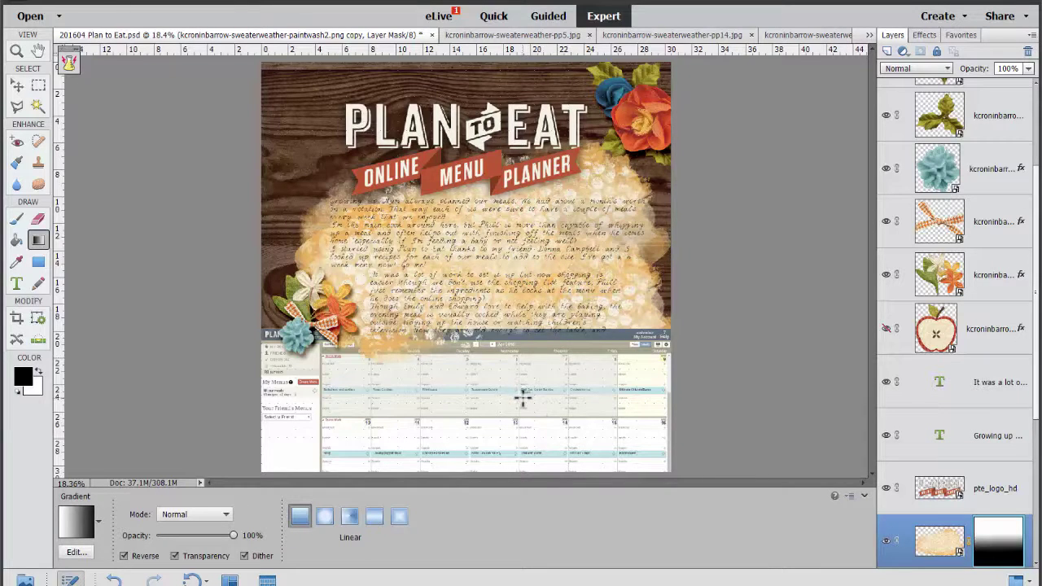
{"action": "left_click_drag", "start_coordinate": [495, 350], "coordinate": [469, 407]}
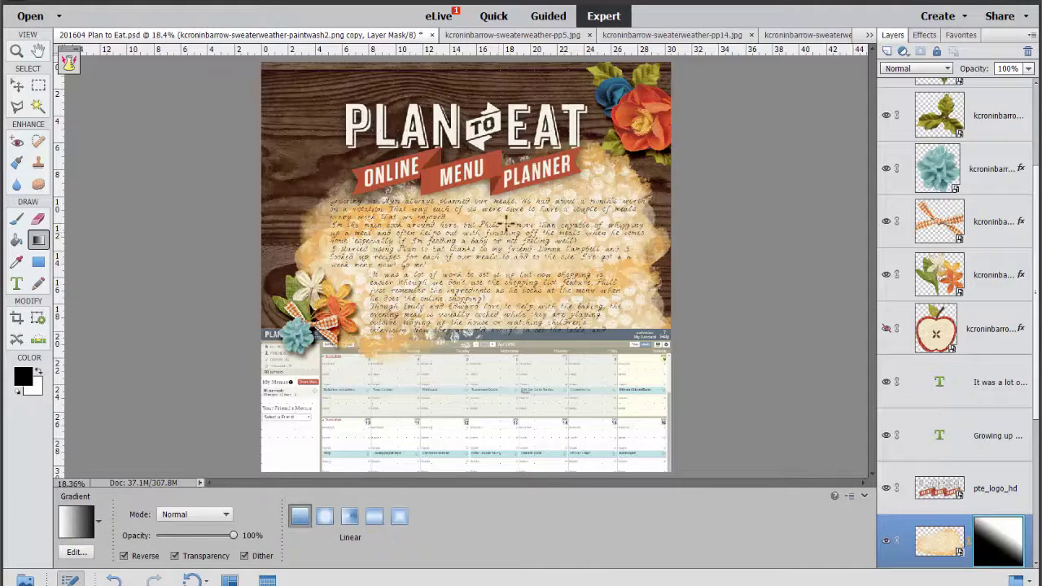
Move the right-hand paint washes inward, away from the page's right edge
{"action": "left_click", "coordinate": [259, 3]}
{"action": "left_click", "coordinate": [272, 113]}
{"action": "left_click", "coordinate": [17, 85]}
{"action": "left_click", "coordinate": [392, 120]}
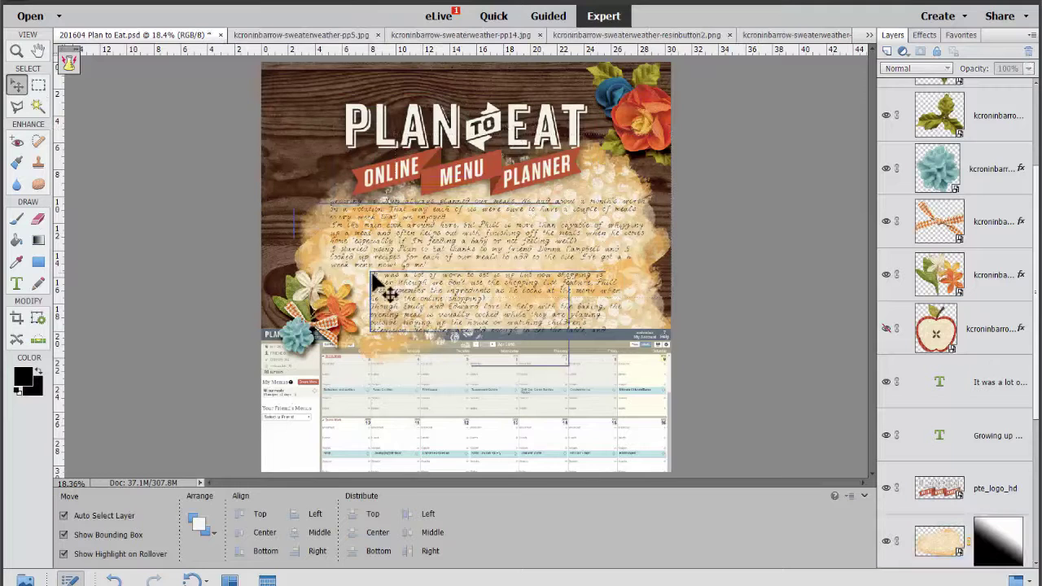
{"action": "mouse_move", "coordinate": [635, 308]}
{"action": "left_mouse_down"}
{"action": "mouse_move", "coordinate": [612, 316]}
{"action": "mouse_move", "coordinate": [611, 295]}
{"action": "left_mouse_up"}
{"action": "left_click", "coordinate": [699, 354]}
{"action": "mouse_move", "coordinate": [648, 244]}
{"action": "left_mouse_down"}
{"action": "mouse_move", "coordinate": [623, 258]}
{"action": "mouse_move", "coordinate": [623, 248]}
{"action": "left_mouse_up"}
{"action": "left_click", "coordinate": [779, 302]}
Shift the lower paint wash slightly down and to the right beside the flower cluster
{"action": "mouse_move", "coordinate": [340, 281]}
{"action": "left_mouse_down"}
{"action": "mouse_move", "coordinate": [338, 267]}
{"action": "mouse_move", "coordinate": [359, 301]}
{"action": "left_mouse_up"}
{"action": "left_click", "coordinate": [359, 295]}
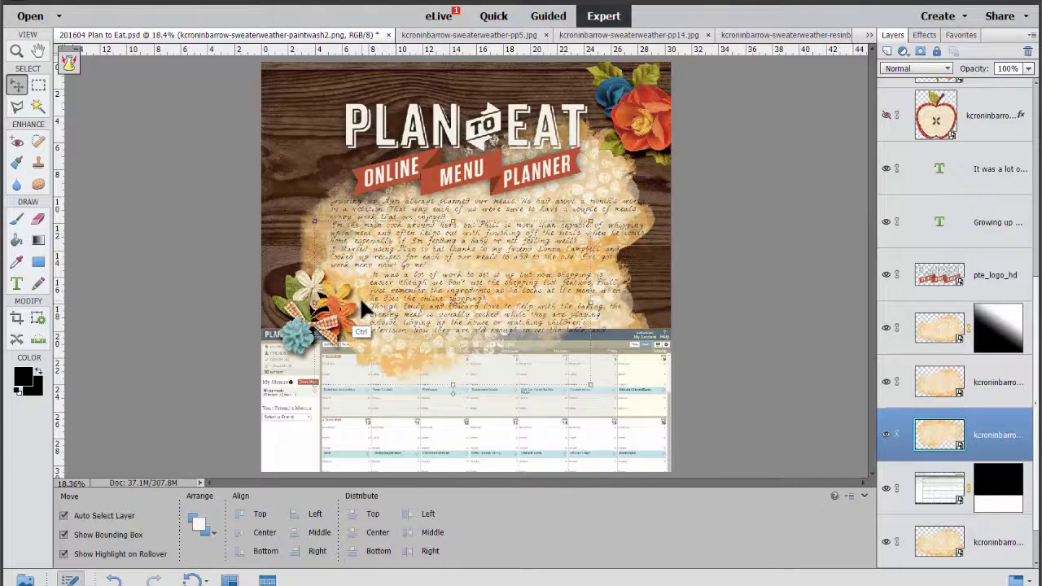
{"action": "left_click", "coordinate": [728, 356]}
Enlarge the "It was a lot of work" text box to about 6.1 cm tall so its last lines fit, and commit both journaling boxes
{"action": "left_click", "coordinate": [502, 308]}
{"action": "double_click", "coordinate": [500, 307]}
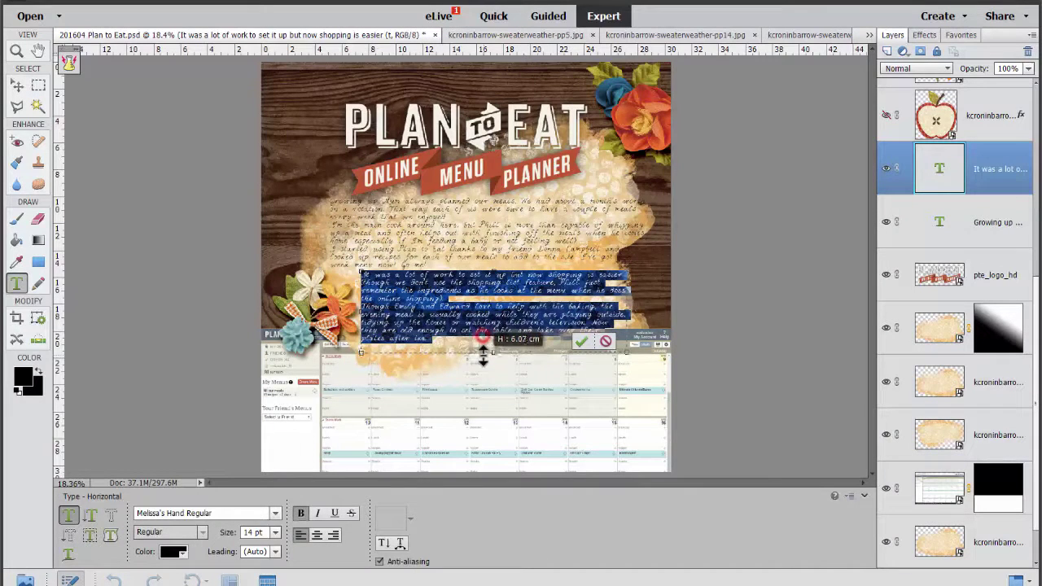
{"action": "left_click_drag", "start_coordinate": [483, 356], "coordinate": [483, 357]}
{"action": "left_click", "coordinate": [581, 342]}
{"action": "left_click", "coordinate": [426, 262]}
{"action": "double_click", "coordinate": [417, 257]}
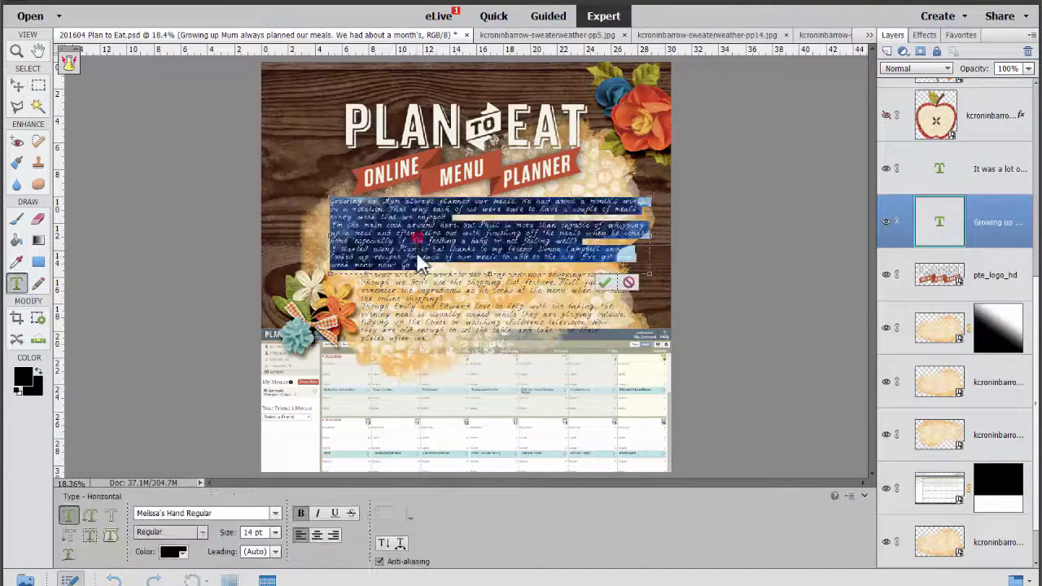
{"action": "left_click", "coordinate": [602, 284]}
Nudge the upper-left paint wash up and to the left, and add a layer mask to it
{"action": "left_click_drag", "start_coordinate": [306, 232], "coordinate": [300, 219]}
{"action": "left_click", "coordinate": [657, 461]}
{"action": "left_click", "coordinate": [446, 395]}
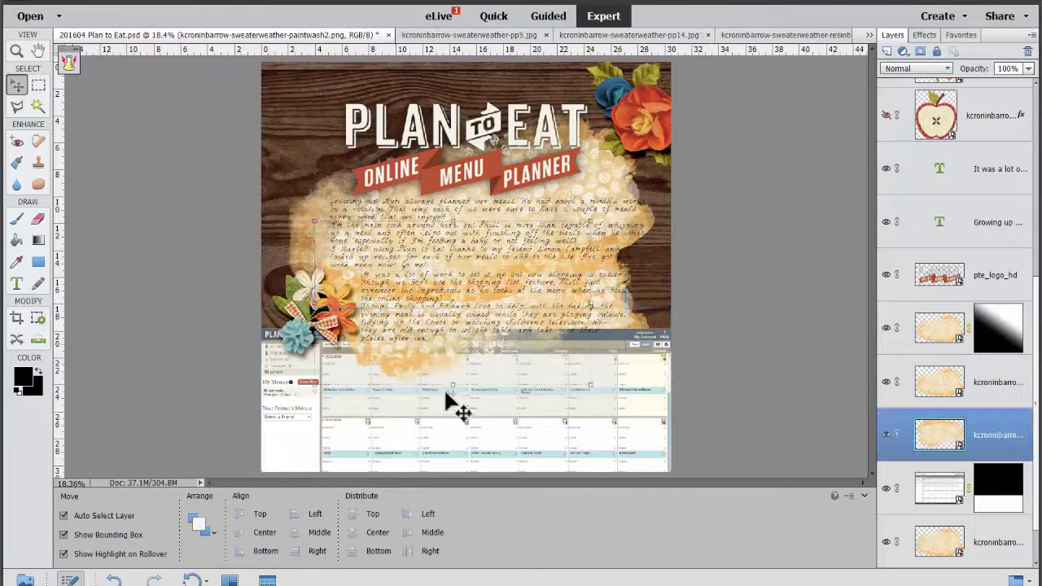
{"action": "left_click", "coordinate": [977, 381]}
{"action": "left_click", "coordinate": [921, 52]}
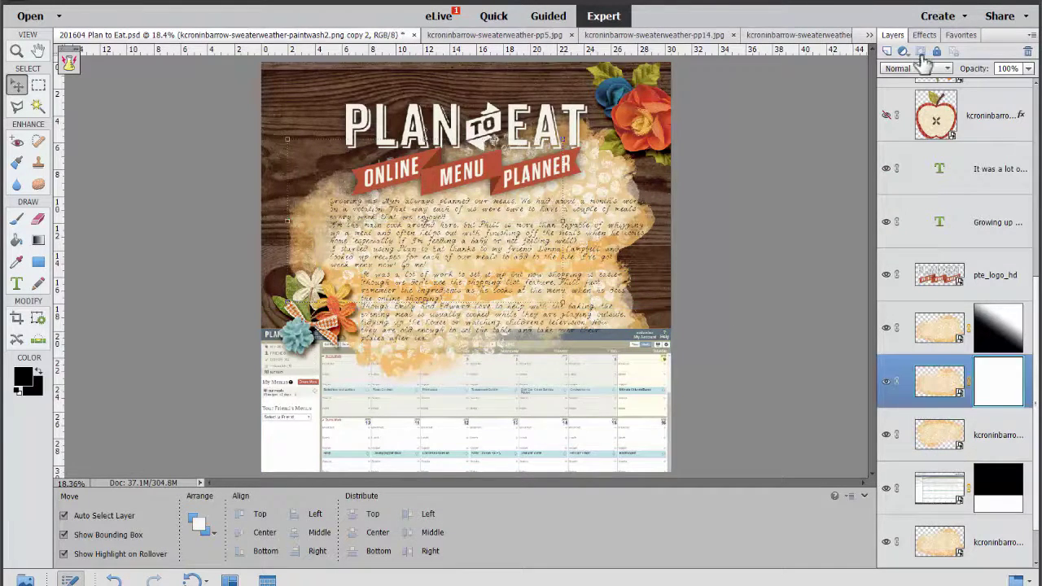
Set the Brush to 700 px at 58% opacity, try a masking stroke across the paint wash, and undo it
{"action": "left_click", "coordinate": [16, 219]}
{"action": "key", "text": "]"}
{"action": "key", "text": "]"}
{"action": "key", "text": "]"}
{"action": "key", "text": "]"}
{"action": "key", "text": "]"}
{"action": "key", "text": "]"}
{"action": "key", "text": "]"}
{"action": "key", "text": "]"}
{"action": "key", "text": "]"}
{"action": "key", "text": "]"}
{"action": "key", "text": "]"}
{"action": "key", "text": "]"}
{"action": "key", "text": "]"}
{"action": "key", "text": "]"}
{"action": "key", "text": "]"}
{"action": "key", "text": "]"}
{"action": "key", "text": "]"}
{"action": "key", "text": "]"}
{"action": "key", "text": "]"}
{"action": "key", "text": "]"}
{"action": "left_click_drag", "start_coordinate": [288, 559], "coordinate": [255, 558]}
{"action": "mouse_move", "coordinate": [385, 297]}
{"action": "left_mouse_down"}
{"action": "mouse_move", "coordinate": [554, 245]}
{"action": "mouse_move", "coordinate": [472, 244]}
{"action": "mouse_move", "coordinate": [379, 314]}
{"action": "left_mouse_up"}
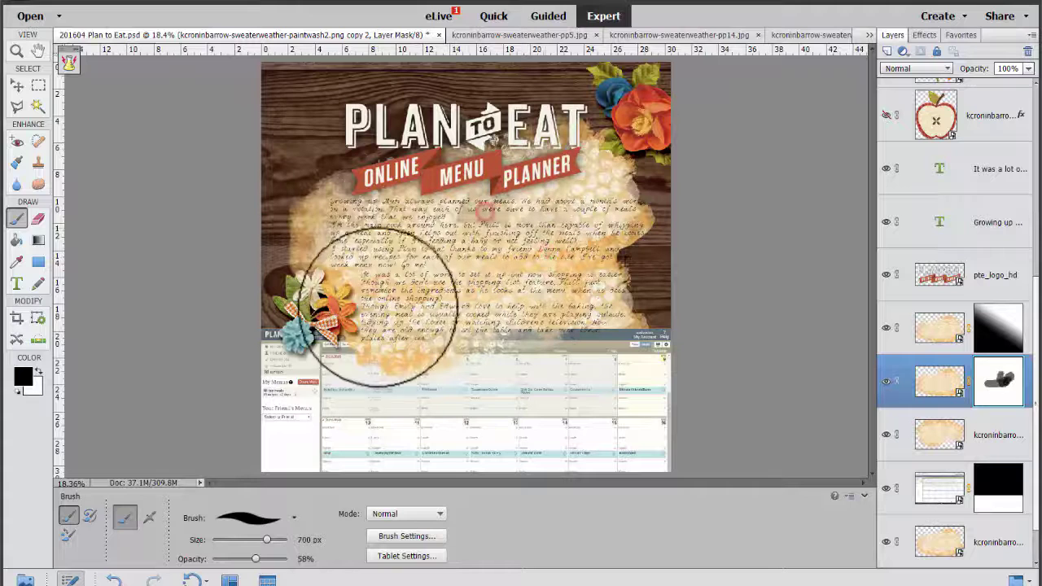
{"action": "key", "text": "ctrl+z"}
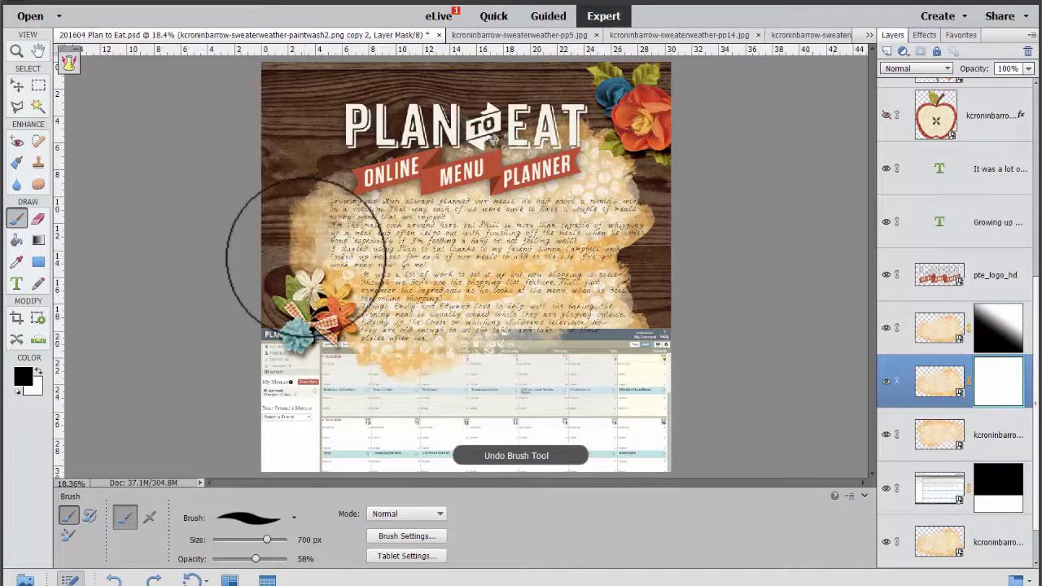
Brush black on the mask along the paint wash's left edge and across its middle, and select the paint wash layer below
{"action": "left_click_drag", "start_coordinate": [310, 259], "coordinate": [500, 302]}
{"action": "key", "text": "shift+["}
{"action": "mouse_move", "coordinate": [300, 205]}
{"action": "left_mouse_down"}
{"action": "mouse_move", "coordinate": [346, 156]}
{"action": "mouse_move", "coordinate": [298, 342]}
{"action": "left_mouse_up"}
{"action": "left_click", "coordinate": [927, 452]}
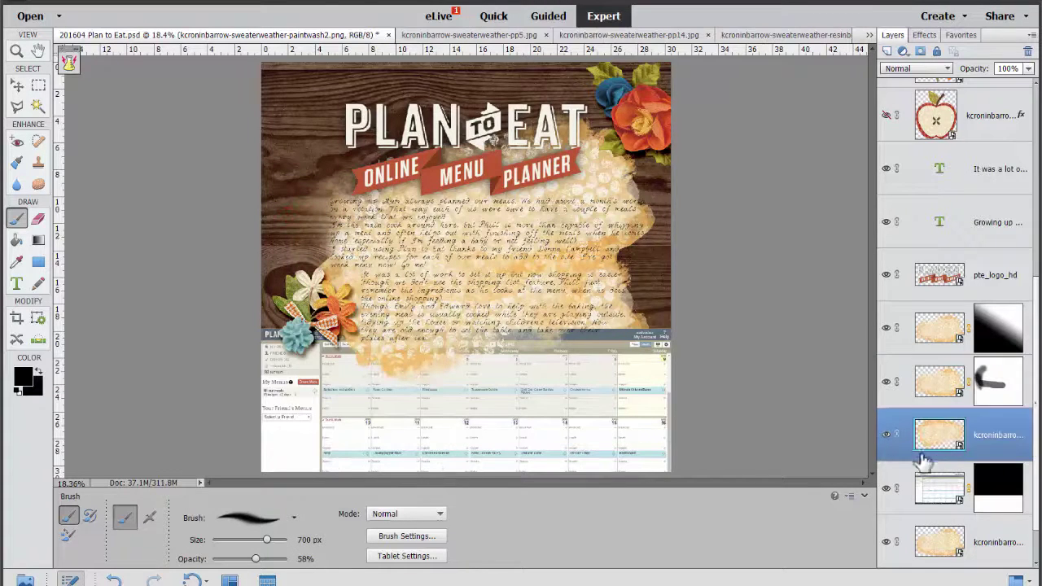
Try brushing white on the upper-left paint wash's mask to restore part of its left edge
{"action": "left_click", "coordinate": [909, 540]}
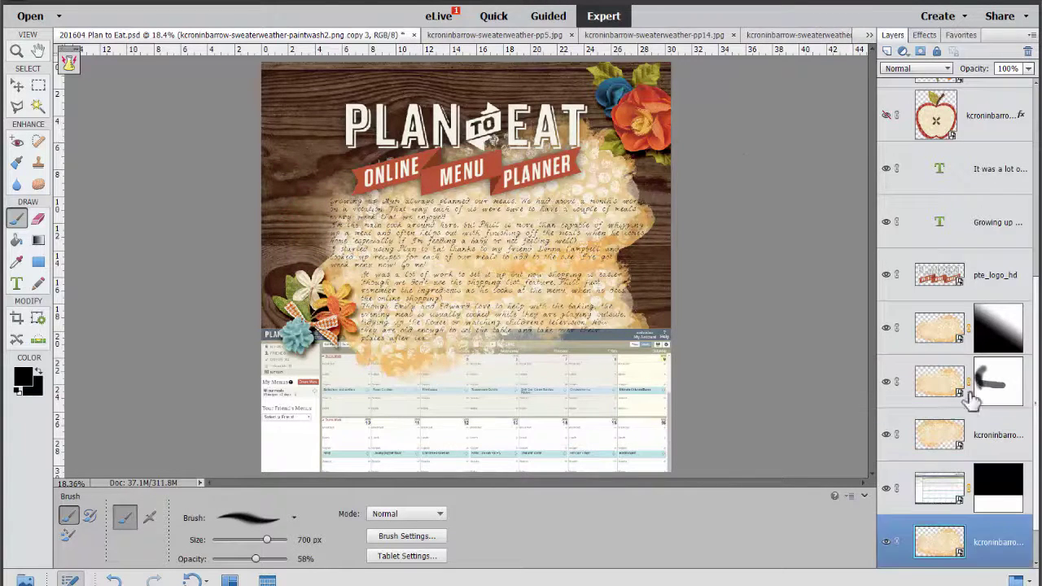
{"action": "left_click", "coordinate": [610, 178], "text": "ctrl"}
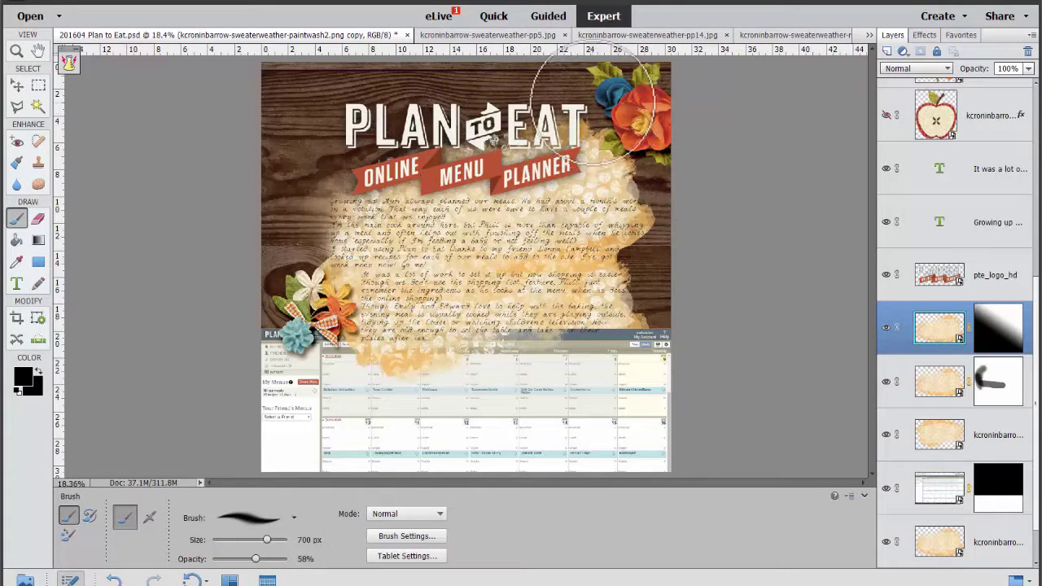
{"action": "left_click", "coordinate": [915, 377]}
{"action": "key", "text": "x"}
{"action": "mouse_move", "coordinate": [309, 228]}
{"action": "left_mouse_down"}
{"action": "mouse_move", "coordinate": [350, 230]}
{"action": "mouse_move", "coordinate": [355, 219]}
{"action": "mouse_move", "coordinate": [270, 252]}
{"action": "mouse_move", "coordinate": [285, 220]}
{"action": "mouse_move", "coordinate": [292, 265]}
{"action": "left_mouse_up"}
{"action": "key", "text": "x"}
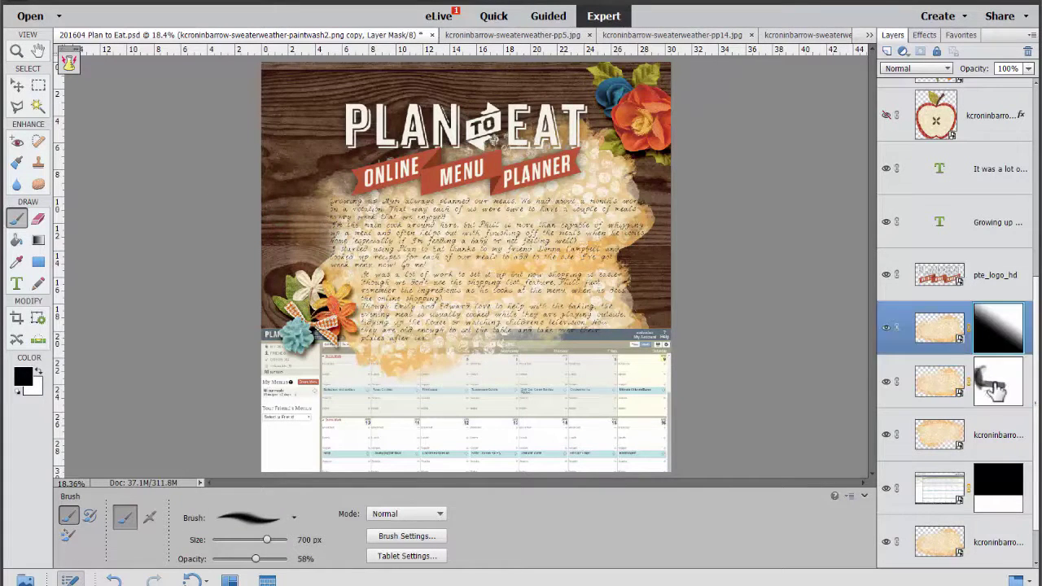
Replace the upper-left paint wash's mask with a fresh one, reposition the wash, and brush black across its middle
{"action": "right_click", "coordinate": [1013, 390]}
{"action": "left_click", "coordinate": [989, 412]}
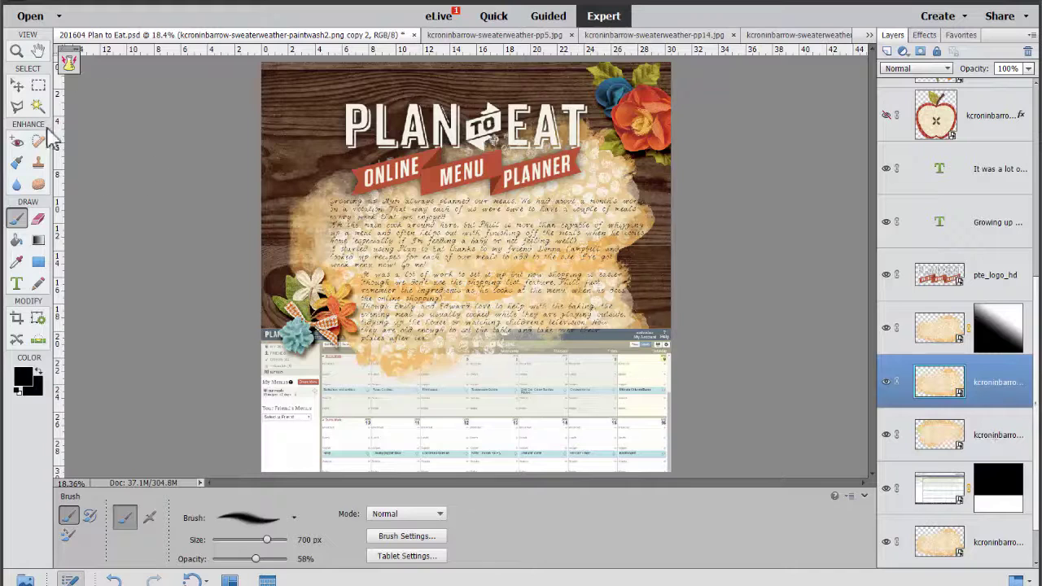
{"action": "left_click", "coordinate": [16, 85]}
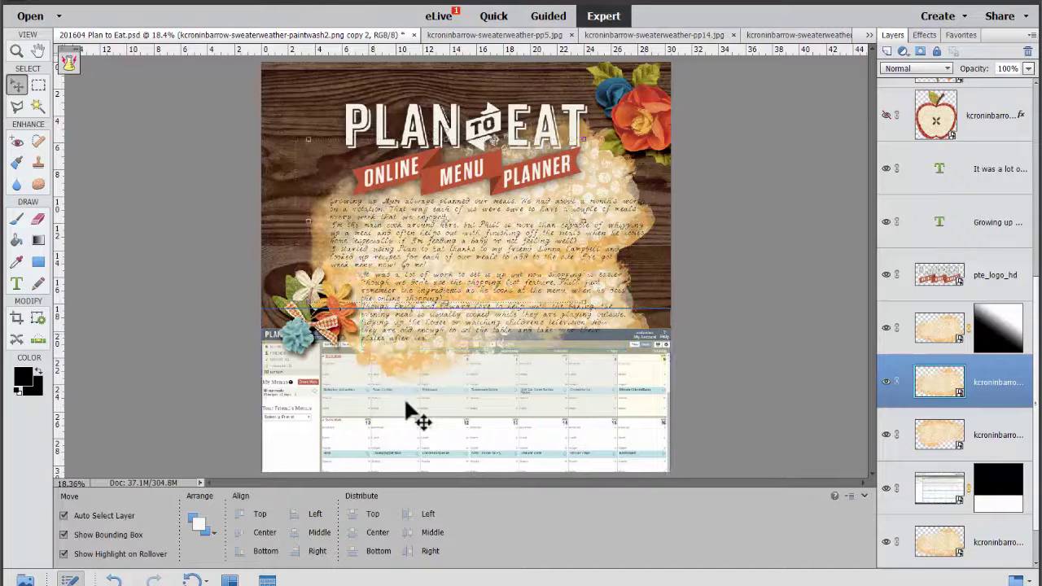
{"action": "left_click", "coordinate": [921, 52]}
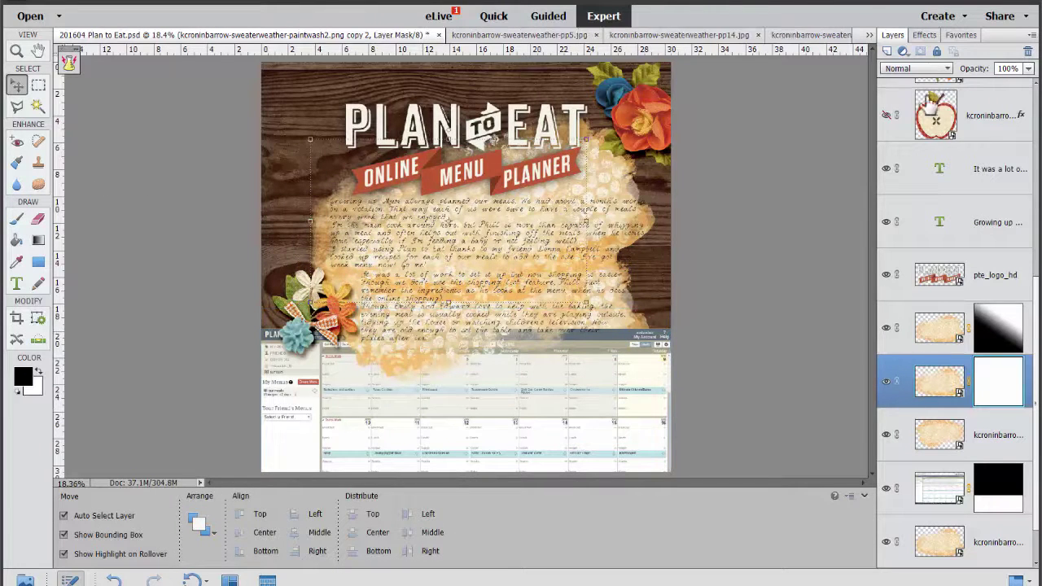
{"action": "key", "text": "b"}
{"action": "mouse_move", "coordinate": [373, 279]}
{"action": "left_mouse_down"}
{"action": "mouse_move", "coordinate": [517, 268]}
{"action": "mouse_move", "coordinate": [383, 342]}
{"action": "left_mouse_up"}
Try repositioning the paint wash with the gradient mask, and undo the move
{"action": "key", "text": "v"}
{"action": "left_click_drag", "start_coordinate": [595, 188], "coordinate": [623, 265]}
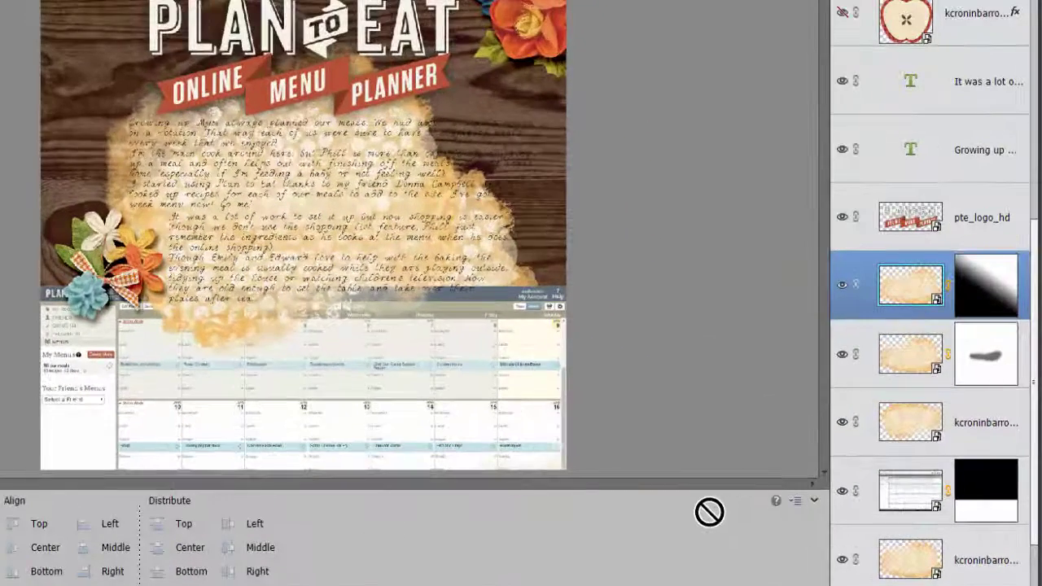
{"action": "key", "text": "ctrl+z"}
Hide the two masked paint wash layers
{"action": "left_click", "coordinate": [868, 368]}
{"action": "left_click", "coordinate": [868, 308]}
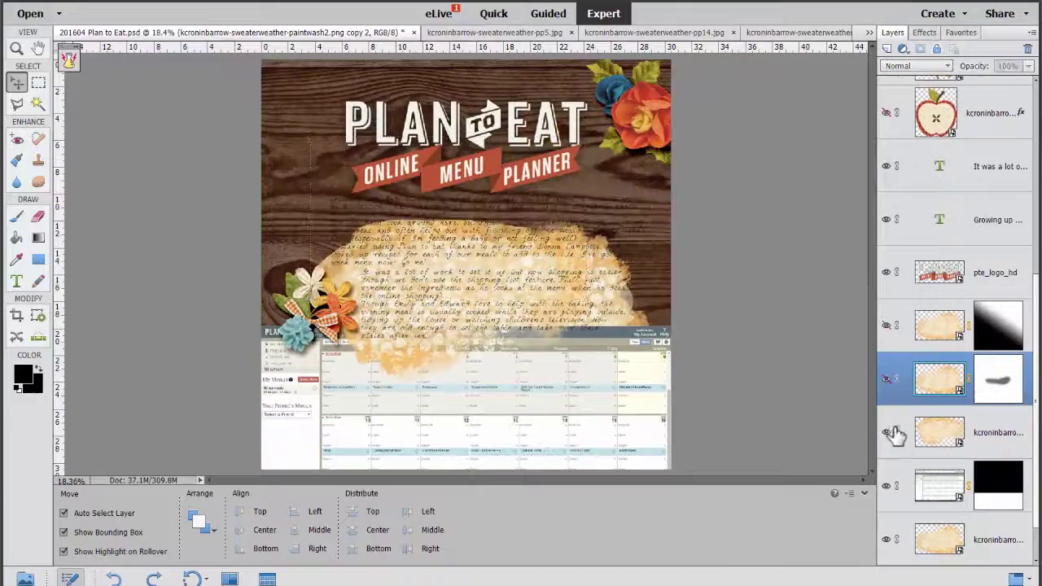
Place the lace doily behind the upper-right flowers and a copy behind the left flower cluster, and save the page
{"action": "left_click", "coordinate": [25, 579]}
{"action": "left_click_drag", "start_coordinate": [823, 525], "coordinate": [660, 124]}
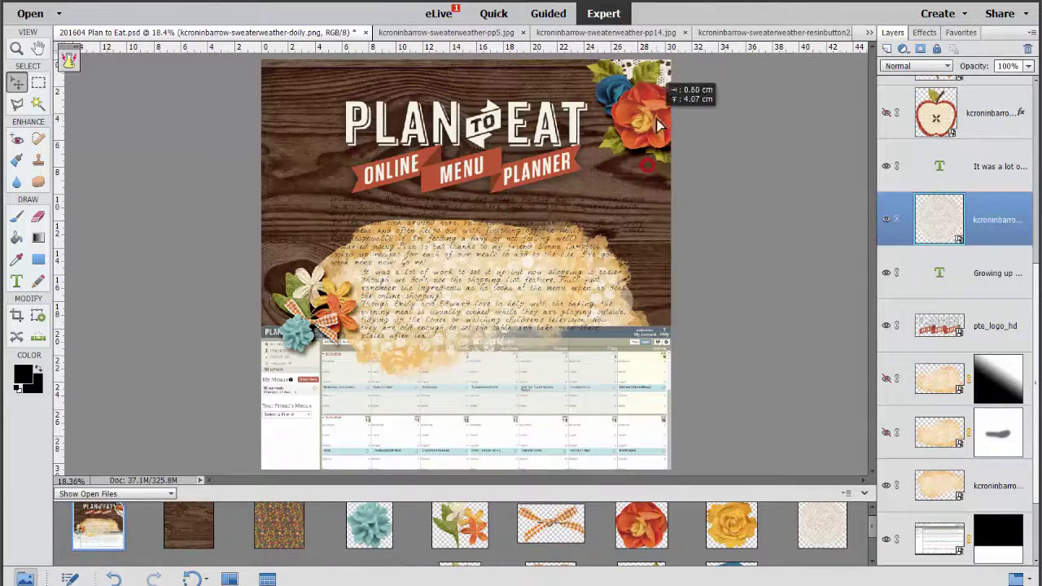
{"action": "left_click_drag", "start_coordinate": [666, 75], "coordinate": [383, 260]}
{"action": "left_click_drag", "start_coordinate": [213, 287], "coordinate": [168, 294]}
{"action": "left_click", "coordinate": [266, 400]}
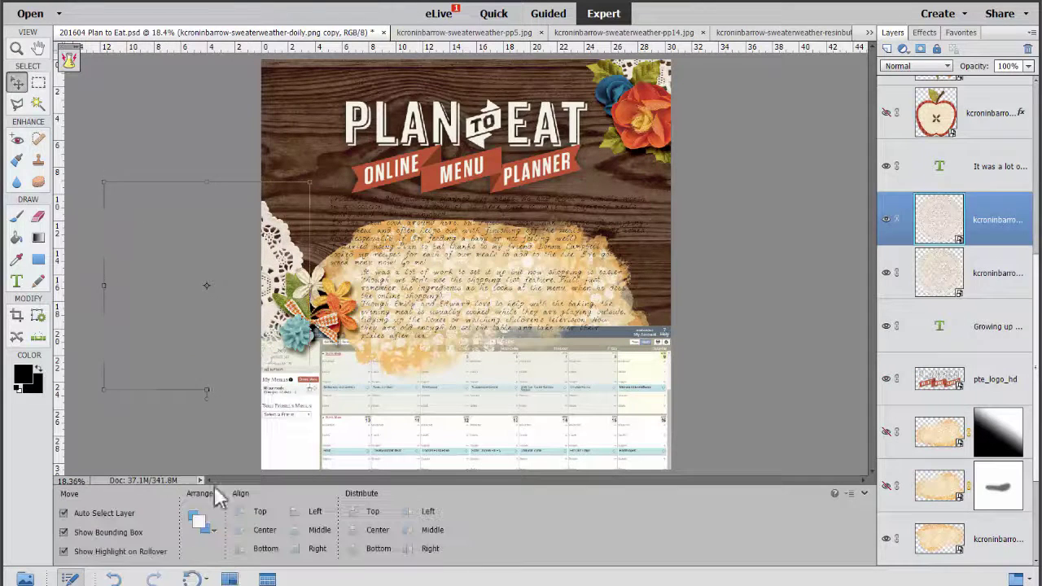
{"action": "left_click", "coordinate": [218, 471]}
{"action": "key", "text": "ctrl+s"}
Add the yellow rose above the left flower cluster at the page edge, and open the layer styles
{"action": "left_click", "coordinate": [24, 579]}
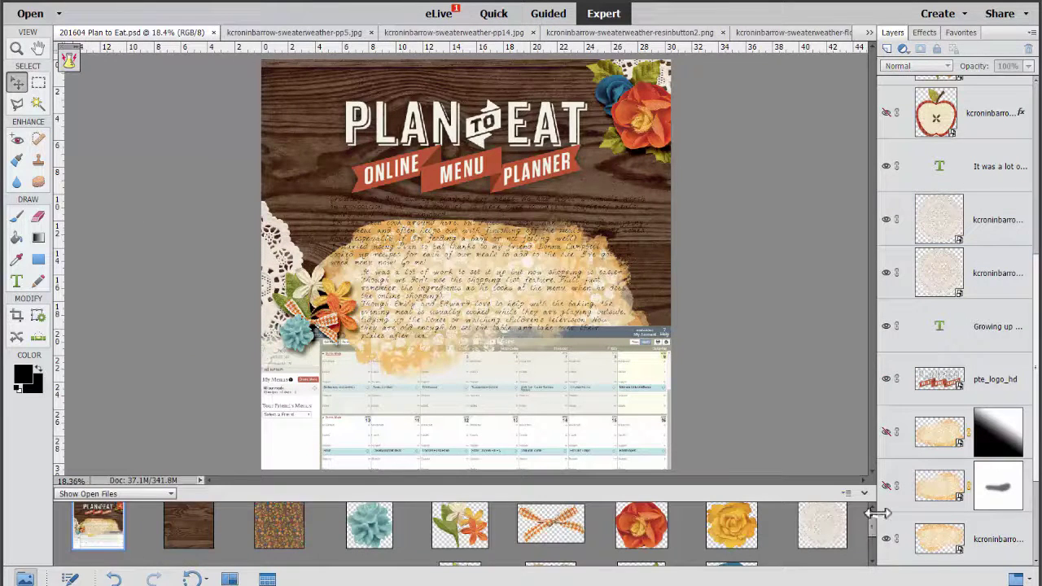
{"action": "left_click_drag", "start_coordinate": [730, 529], "coordinate": [546, 291]}
{"action": "left_click_drag", "start_coordinate": [467, 264], "coordinate": [289, 259]}
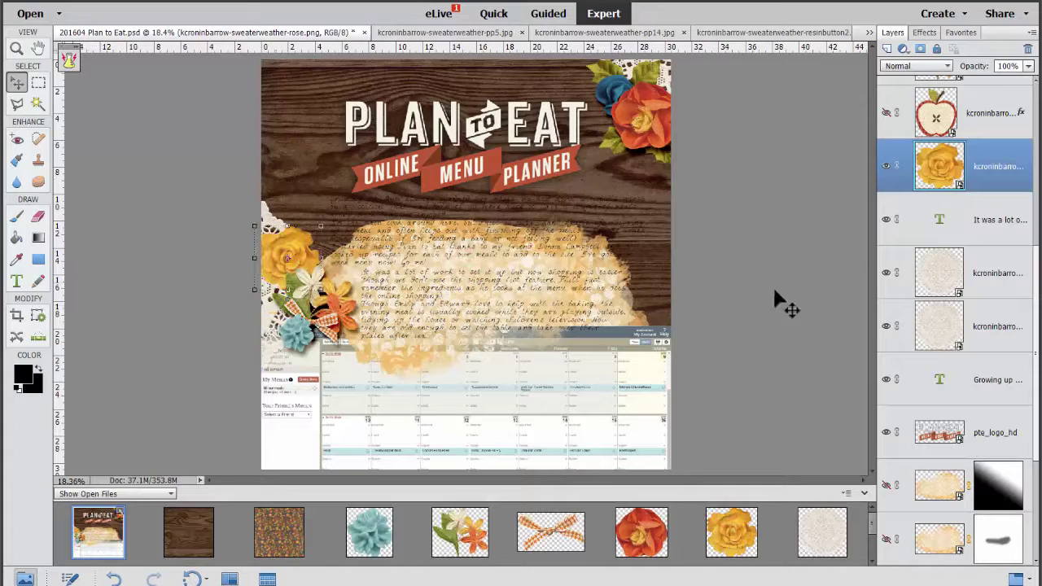
{"action": "left_click", "coordinate": [925, 32]}
Find the cream Sweater Weather solid paper in the Organizer and open it for editing
{"action": "left_click_drag", "start_coordinate": [870, 531], "coordinate": [876, 561]}
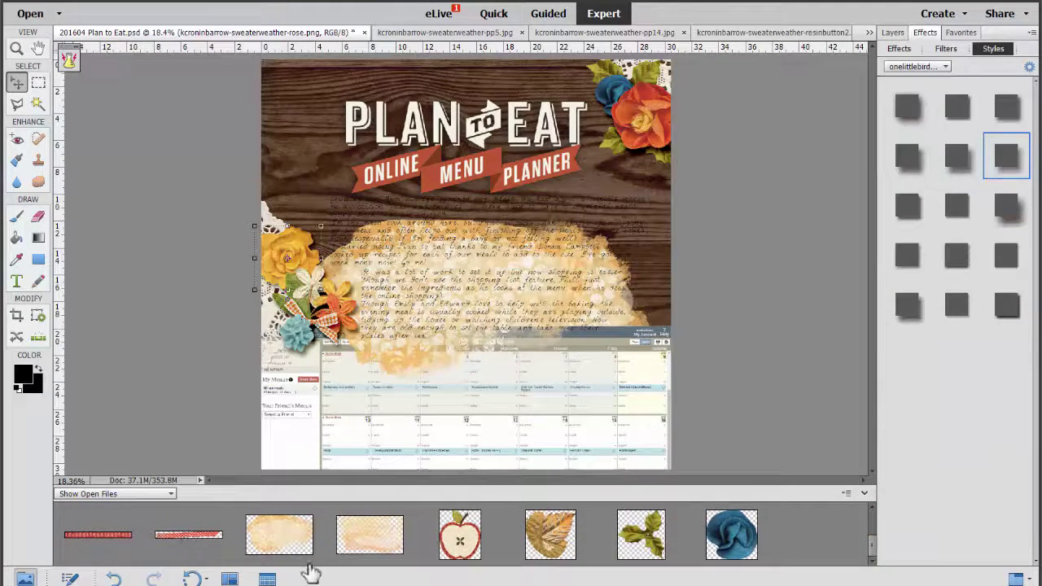
{"action": "left_click", "coordinate": [267, 577]}
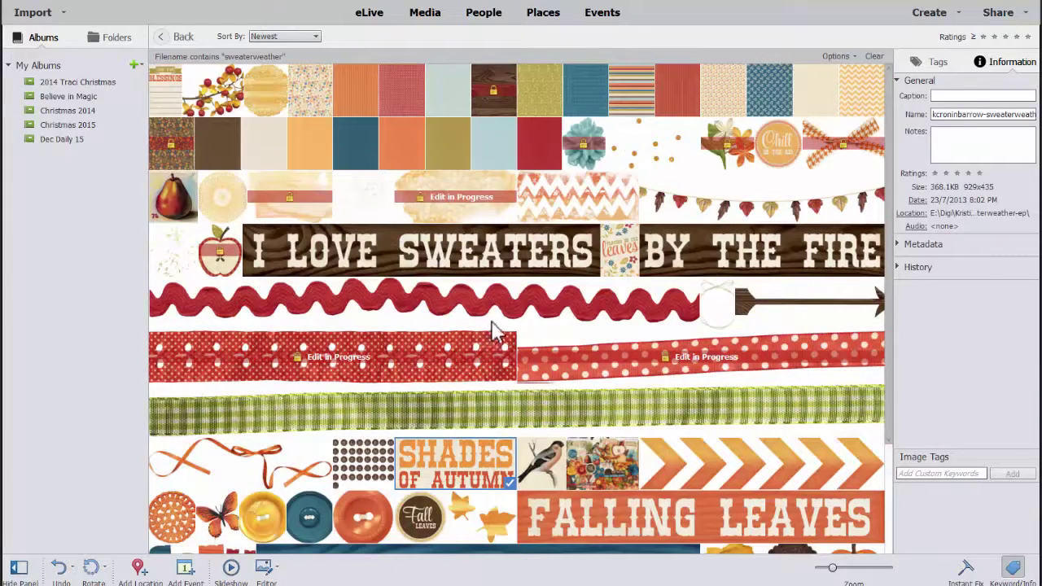
{"action": "left_click", "coordinate": [272, 148]}
{"action": "key", "text": "ctrl+i"}
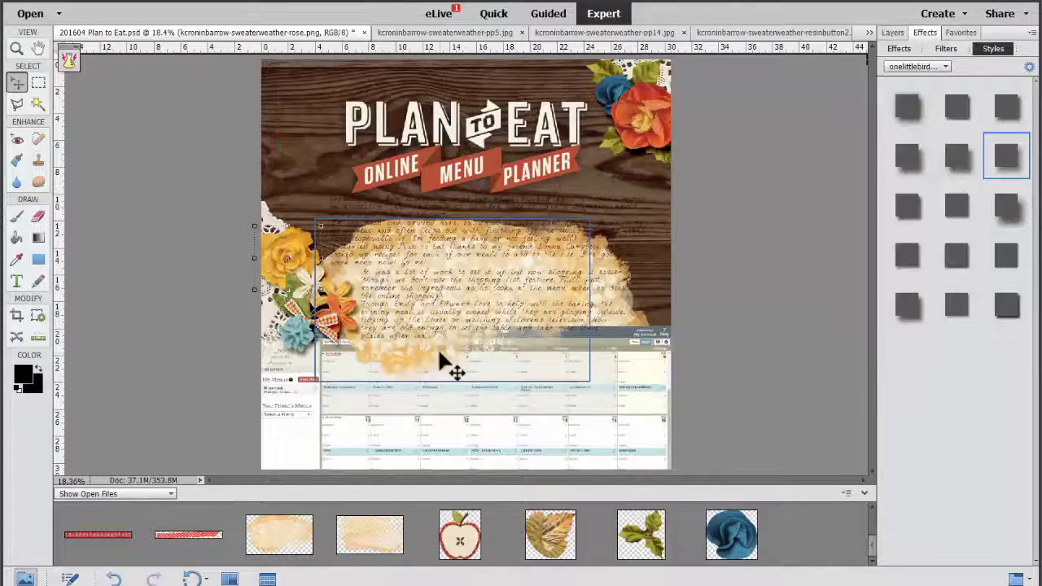
{"action": "left_click_drag", "start_coordinate": [870, 549], "coordinate": [885, 508]}
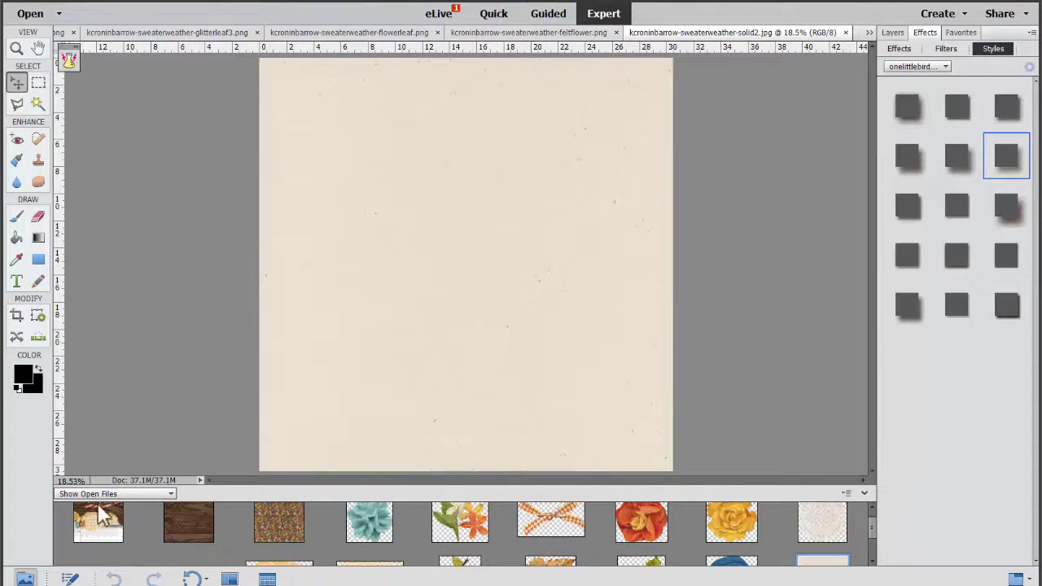
Return to the Plan to Eat page and place the cream solid paper on it, filling the page
{"action": "left_click", "coordinate": [95, 538]}
{"action": "scroll", "coordinate": [871, 523], "scroll_direction": "down", "scroll_amount": 1}
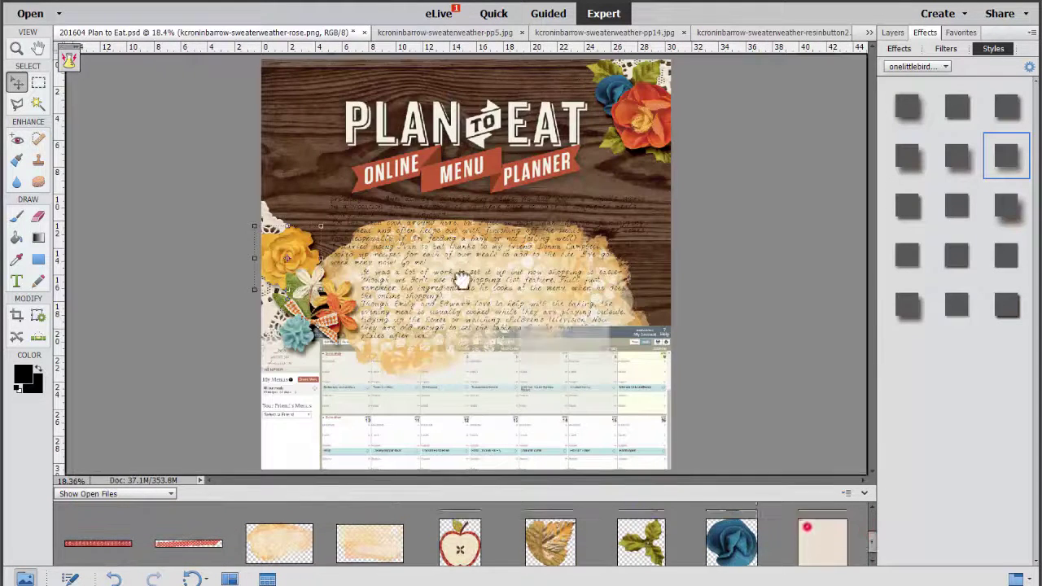
{"action": "left_click_drag", "start_coordinate": [436, 315], "coordinate": [465, 303]}
Move the cream paper layer down the stack to sit directly above the wood background
{"action": "left_click", "coordinate": [892, 33]}
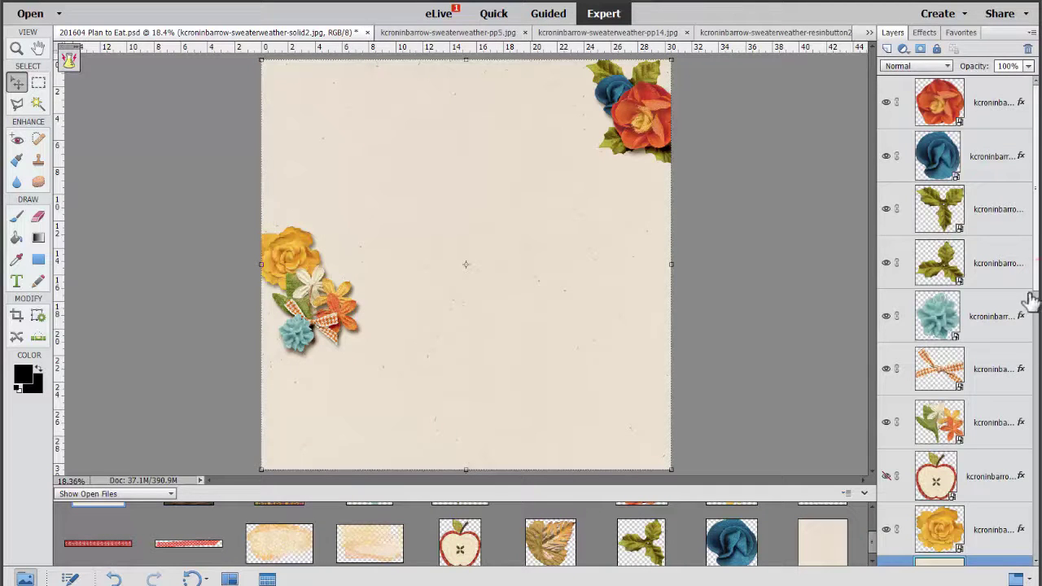
{"action": "scroll", "coordinate": [1030, 300], "scroll_direction": "down", "scroll_amount": 5}
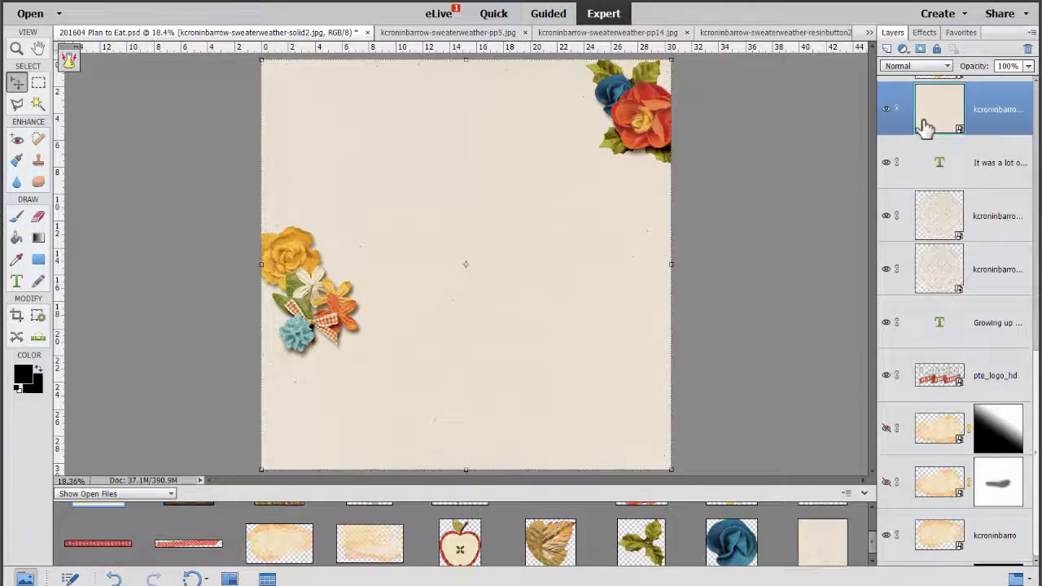
{"action": "key", "text": "ctrl+shift+["}
{"action": "key", "text": "ctrl+]"}
{"action": "key", "text": "ctrl+]"}
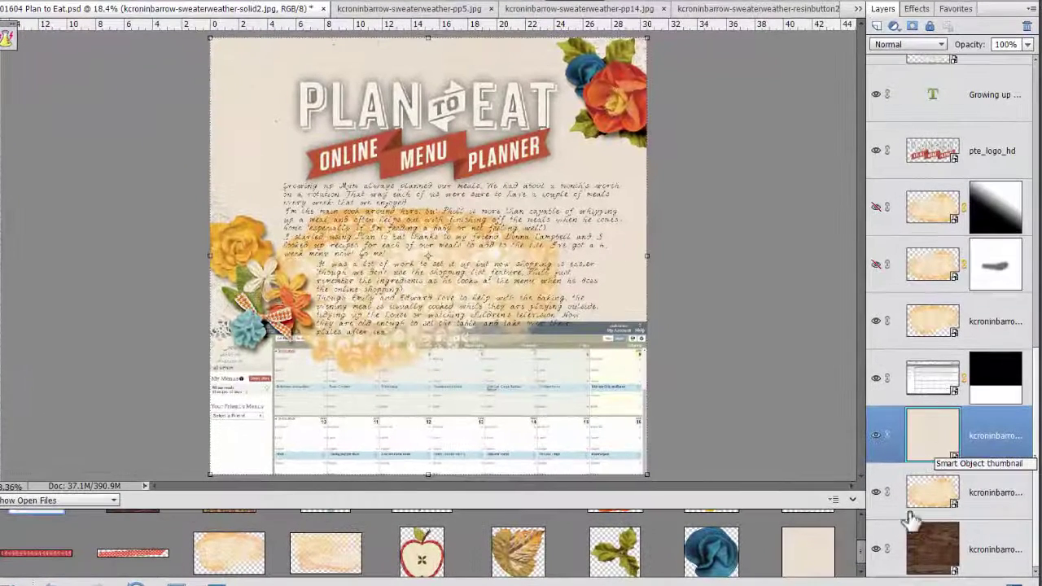
{"action": "left_click_drag", "start_coordinate": [926, 456], "coordinate": [922, 525]}
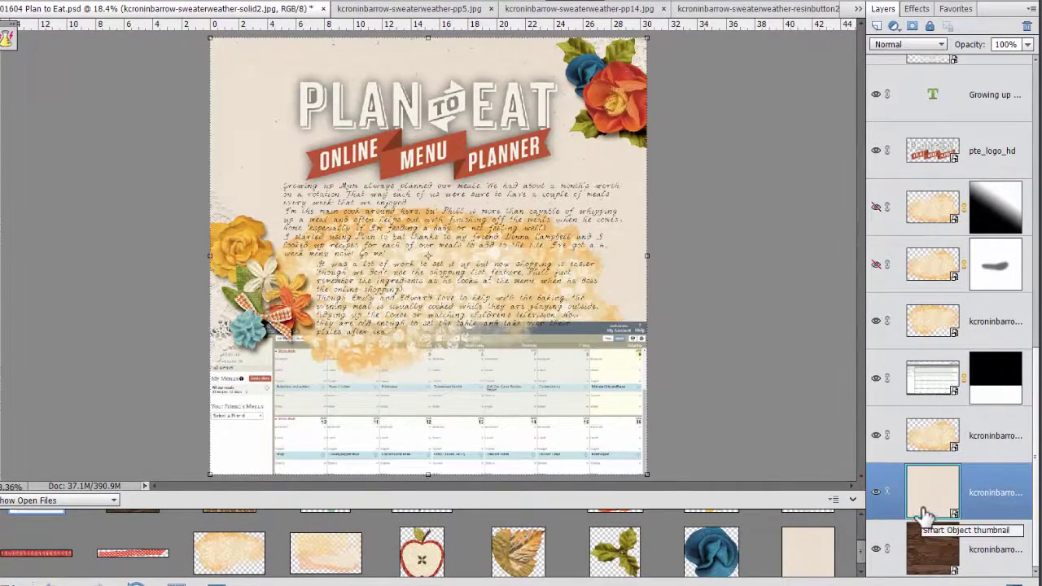
Mask the cream paper to a rectangular panel behind the journaling, extending down under the planner screenshot
{"action": "key", "text": "m"}
{"action": "left_click_drag", "start_coordinate": [262, 160], "coordinate": [624, 386]}
{"action": "left_click", "coordinate": [912, 27]}
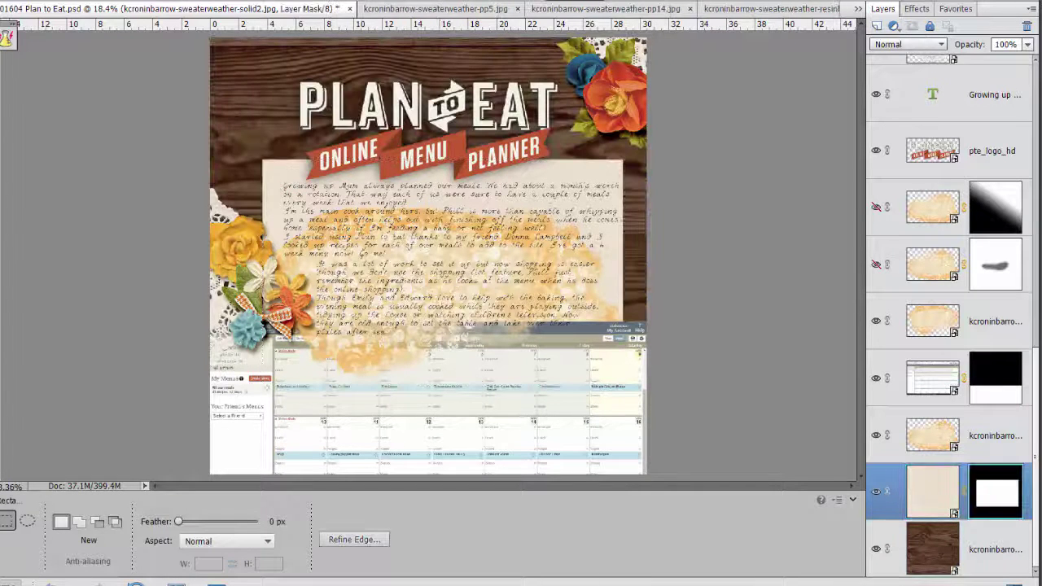
Shift the lower paint wash up and left, move its layer directly above the cream paper, and clip it to the paper
{"action": "key", "text": "v"}
{"action": "mouse_move", "coordinate": [358, 361]}
{"action": "left_mouse_down"}
{"action": "mouse_move", "coordinate": [347, 298]}
{"action": "mouse_move", "coordinate": [337, 288]}
{"action": "mouse_move", "coordinate": [316, 293]}
{"action": "left_mouse_up"}
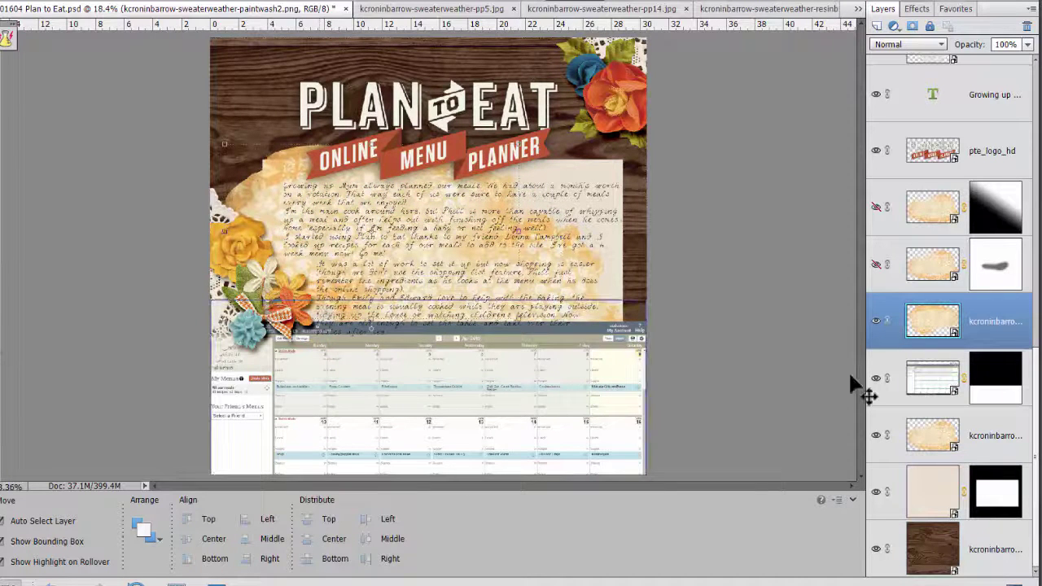
{"action": "left_click_drag", "start_coordinate": [928, 326], "coordinate": [936, 465]}
{"action": "key", "text": "ctrl+g"}
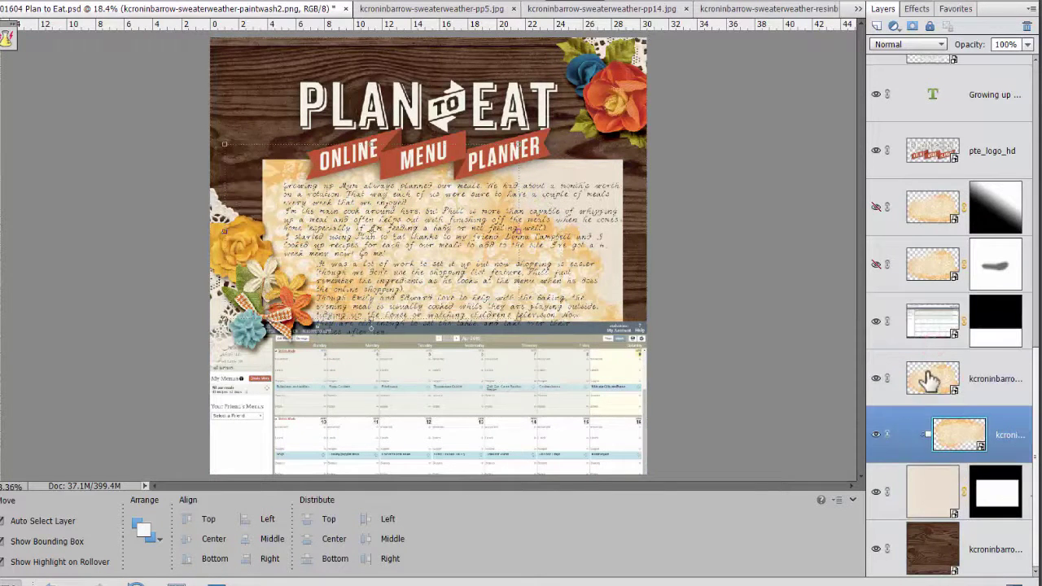
Clip the other visible paint wash to the cream paper and shift it toward the panel's lower-right corner
{"action": "left_click_drag", "start_coordinate": [931, 387], "coordinate": [920, 469]}
{"action": "mouse_move", "coordinate": [602, 302]}
{"action": "left_mouse_down"}
{"action": "mouse_move", "coordinate": [639, 319]}
{"action": "mouse_move", "coordinate": [645, 344]}
{"action": "mouse_move", "coordinate": [649, 317]}
{"action": "left_mouse_up"}
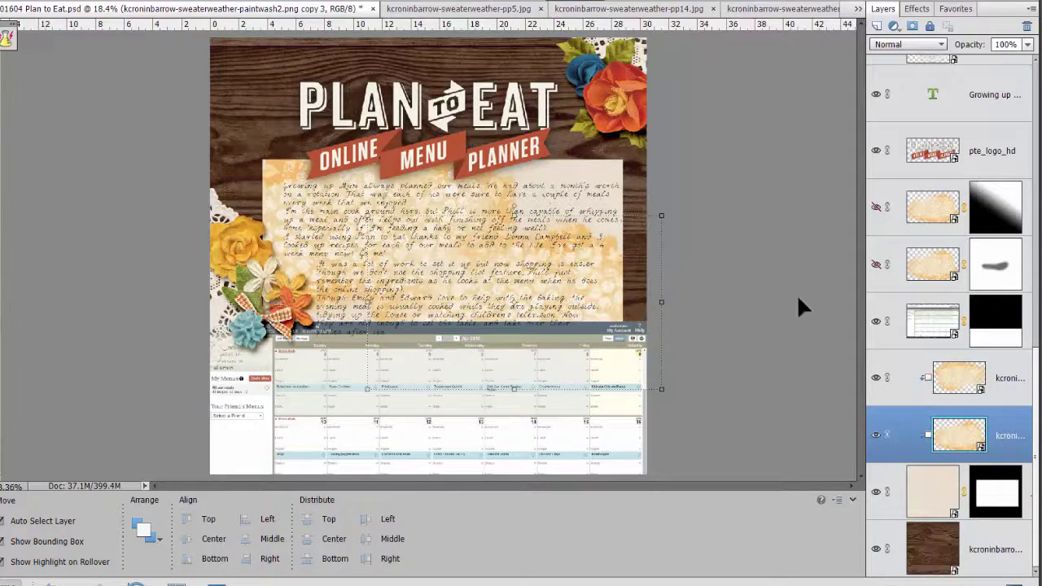
Shift the upper-left clipped paint wash slightly down and right, and hide the lower-right one
{"action": "left_click", "coordinate": [492, 174]}
{"action": "mouse_move", "coordinate": [491, 186]}
{"action": "left_mouse_down"}
{"action": "mouse_move", "coordinate": [508, 168]}
{"action": "mouse_move", "coordinate": [518, 200]}
{"action": "mouse_move", "coordinate": [492, 186]}
{"action": "mouse_move", "coordinate": [530, 213]}
{"action": "left_mouse_up"}
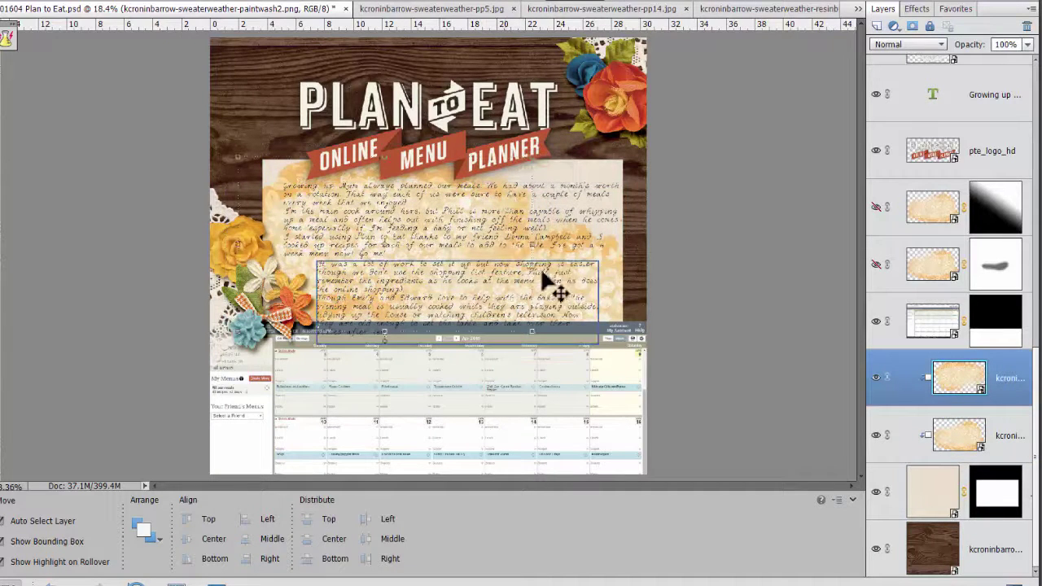
{"action": "left_click", "coordinate": [890, 433]}
{"action": "left_click", "coordinate": [876, 435]}
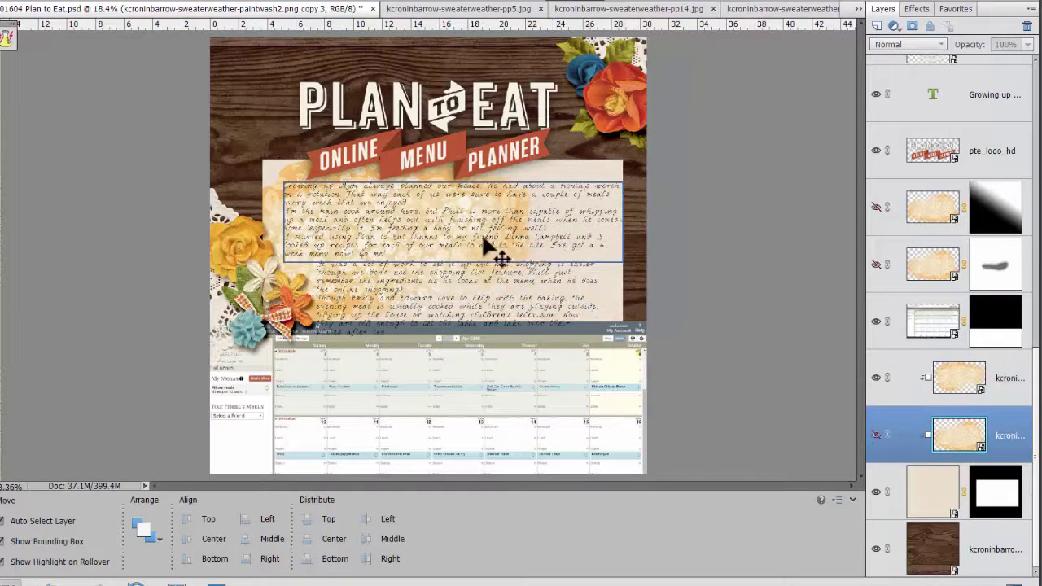
Enlarge the visible clipped paint wash to about 134% across the cream panel, and shift the planner screenshot down to clear the journaling
{"action": "left_click", "coordinate": [302, 186]}
{"action": "mouse_move", "coordinate": [541, 336]}
{"action": "left_mouse_down"}
{"action": "mouse_move", "coordinate": [716, 417]}
{"action": "mouse_move", "coordinate": [628, 373]}
{"action": "mouse_move", "coordinate": [639, 381]}
{"action": "left_mouse_up"}
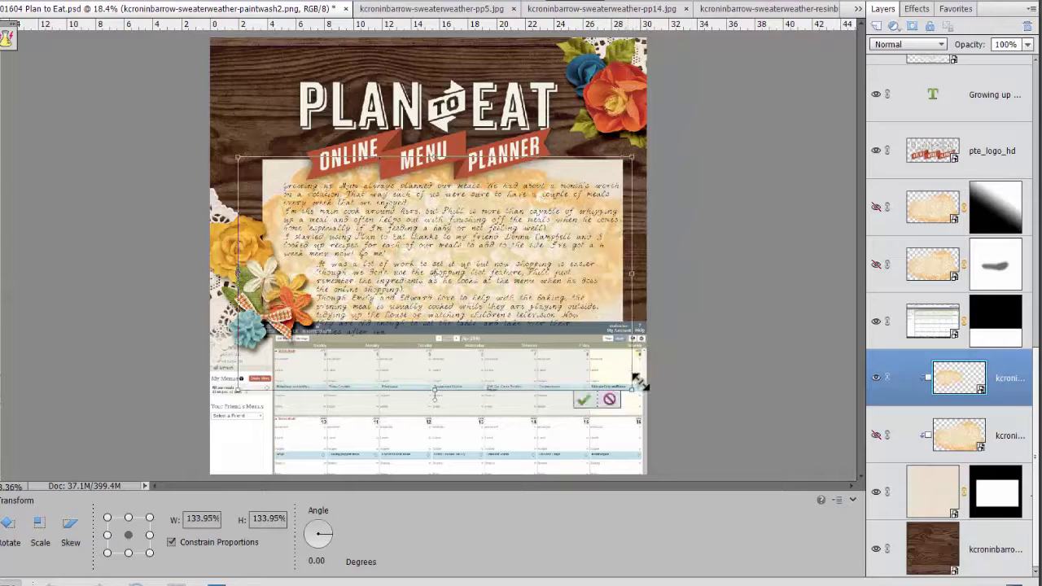
{"action": "key", "text": "Return"}
{"action": "left_click_drag", "start_coordinate": [431, 172], "coordinate": [433, 185]}
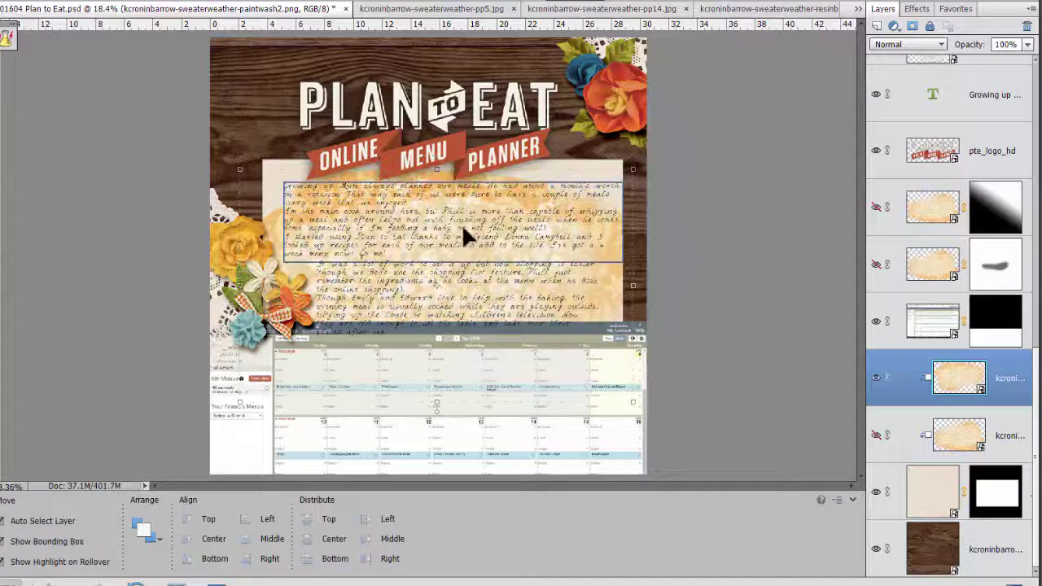
{"action": "left_click_drag", "start_coordinate": [464, 373], "coordinate": [482, 405]}
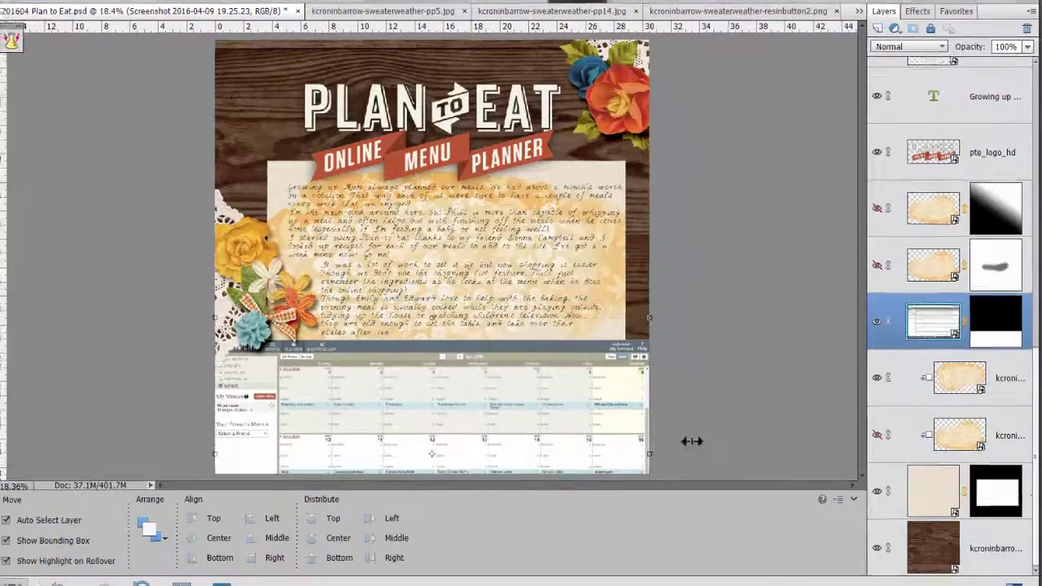